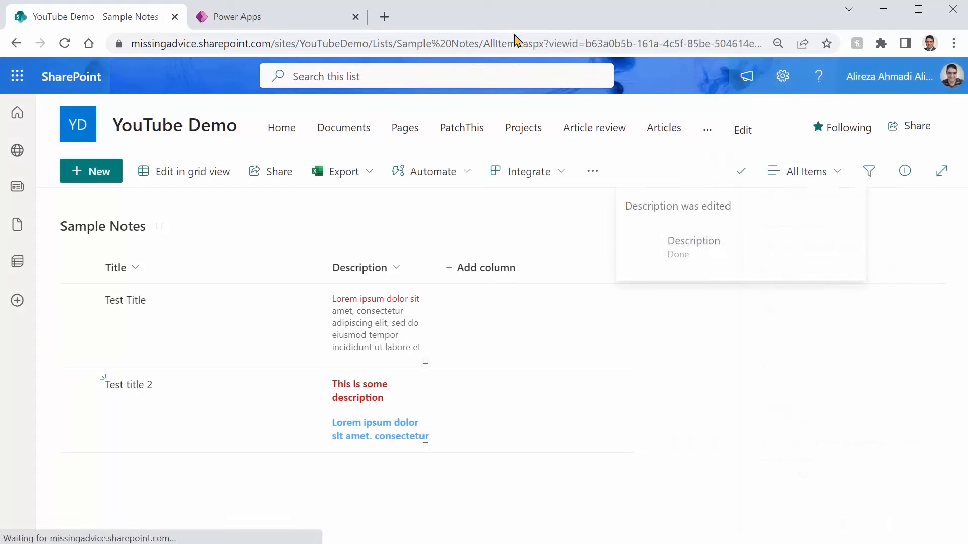
# Switch to Power Apps and examine the Sample Notes data connection and the Items property of Gal_Notes
pyautogui.click(245, 30)
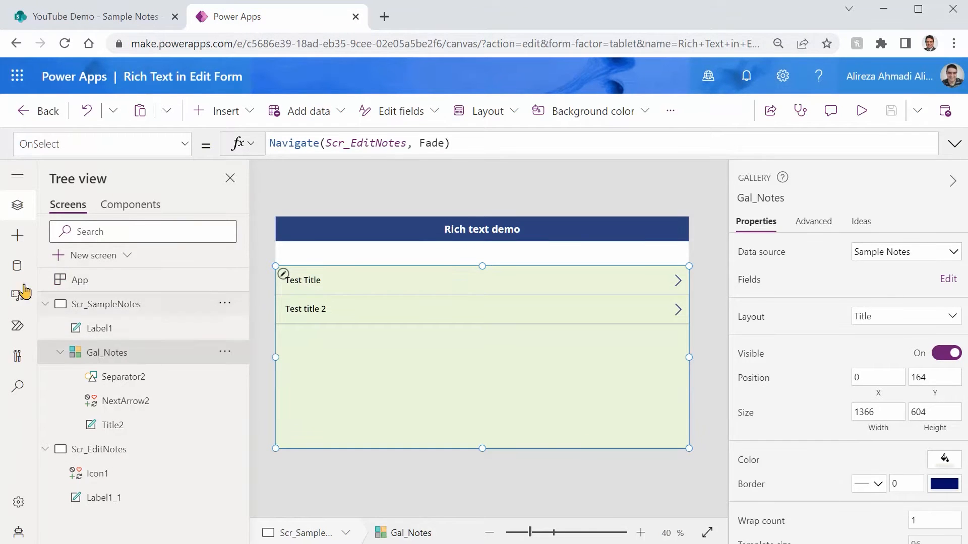
pyautogui.click(10, 270)
pyautogui.moveTo(131, 272)
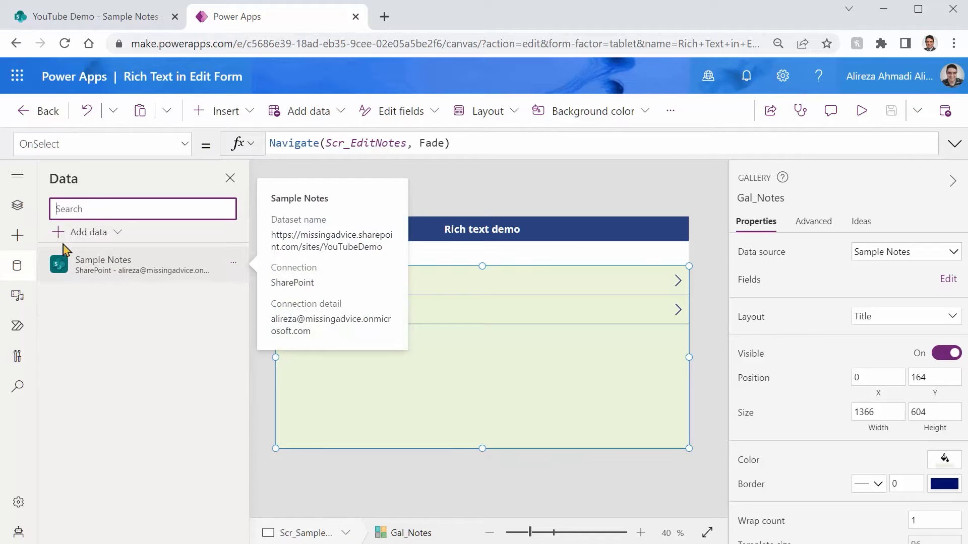
pyautogui.click(18, 205)
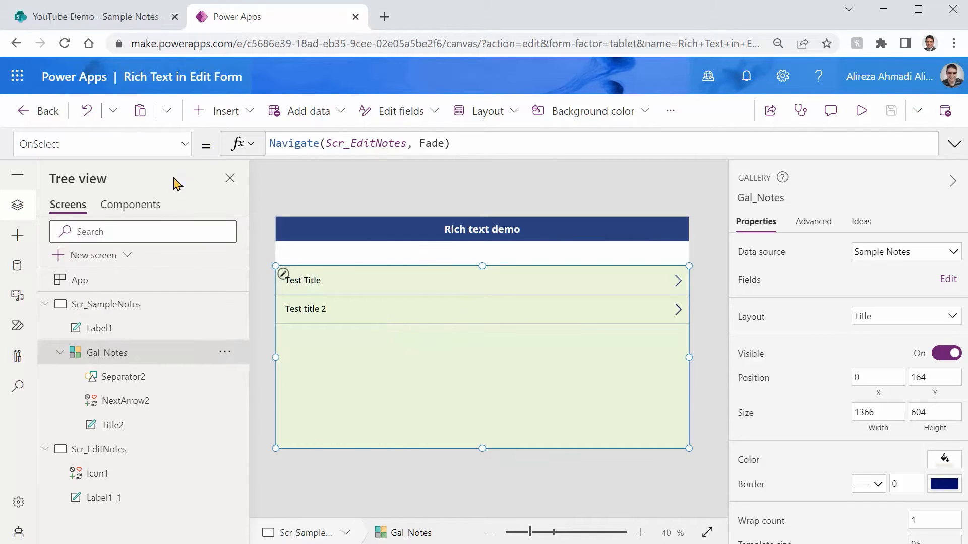
pyautogui.click(184, 145)
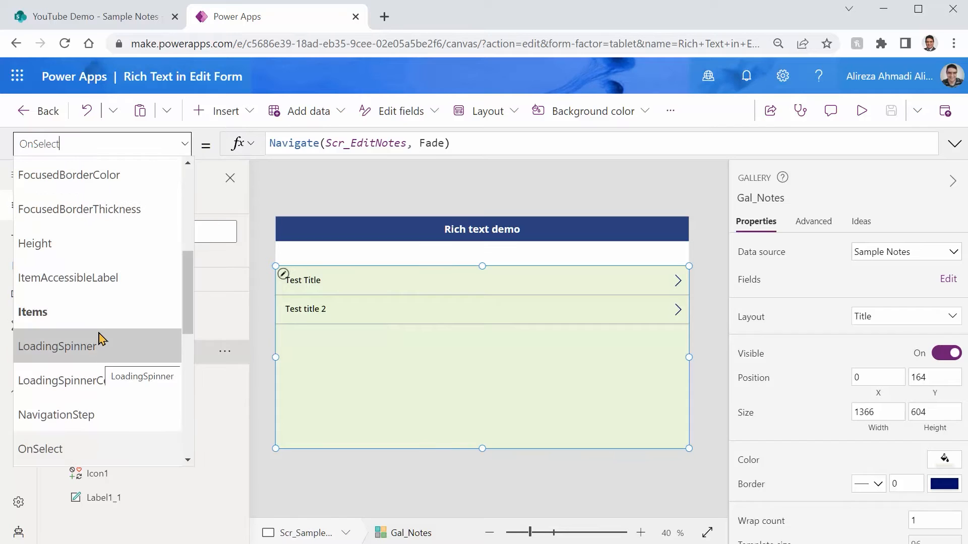
pyautogui.click(100, 312)
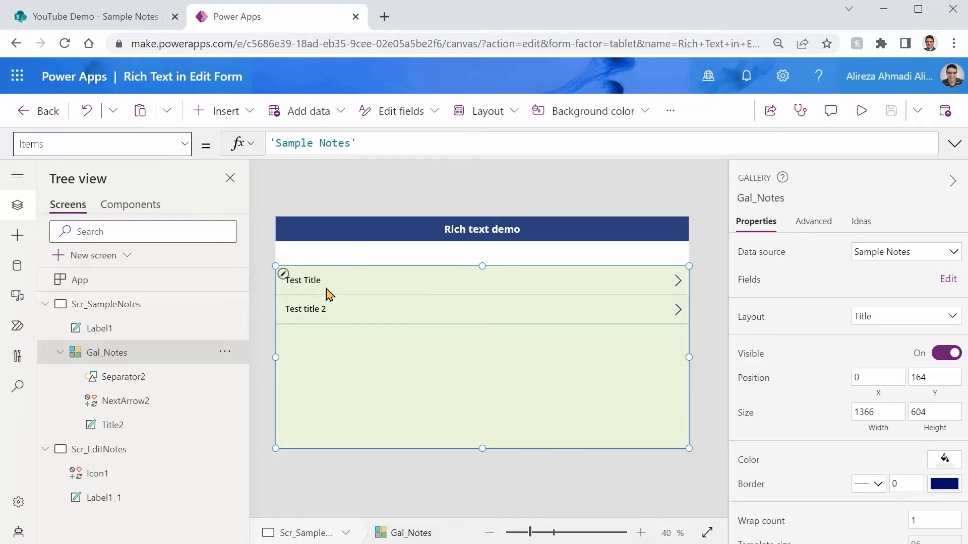
# Enlarge the Gal_Notes row template to about three times its height and move the title and arrow to its upper edge
pyautogui.click(605, 293)
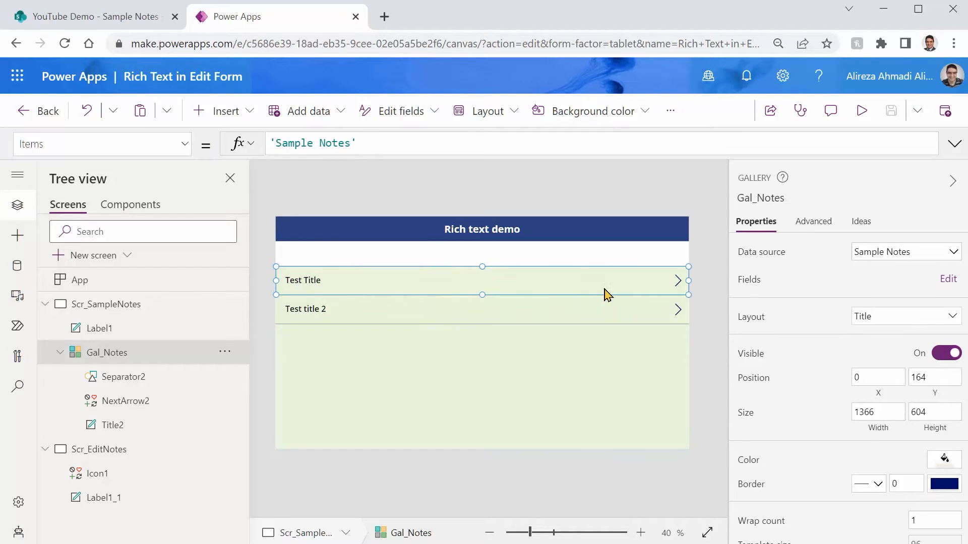
pyautogui.moveTo(482, 296); pyautogui.dragTo(484, 359)
pyautogui.click(488, 311)
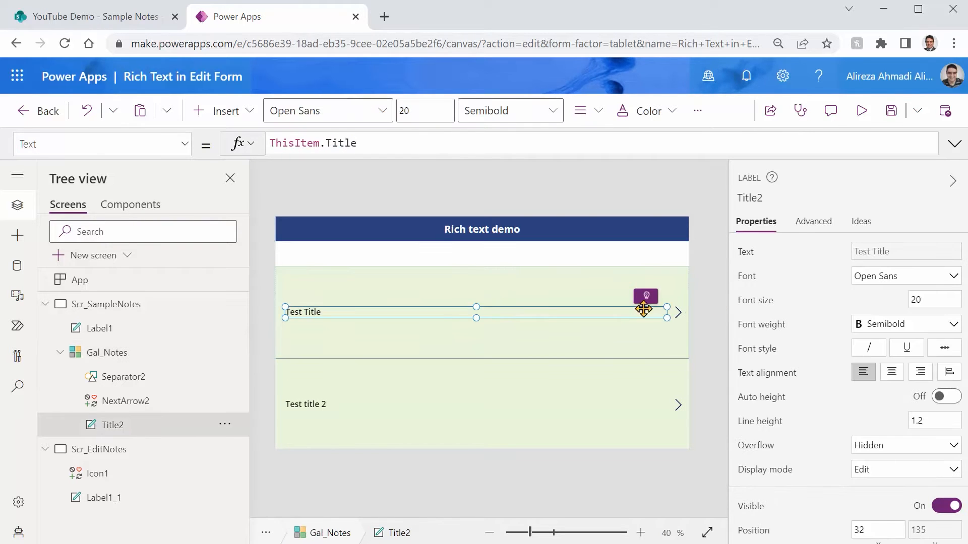
pyautogui.keyDown('shift'); pyautogui.click(677, 312); pyautogui.keyUp('shift')
pyautogui.moveTo(561, 313); pyautogui.dragTo(556, 285)
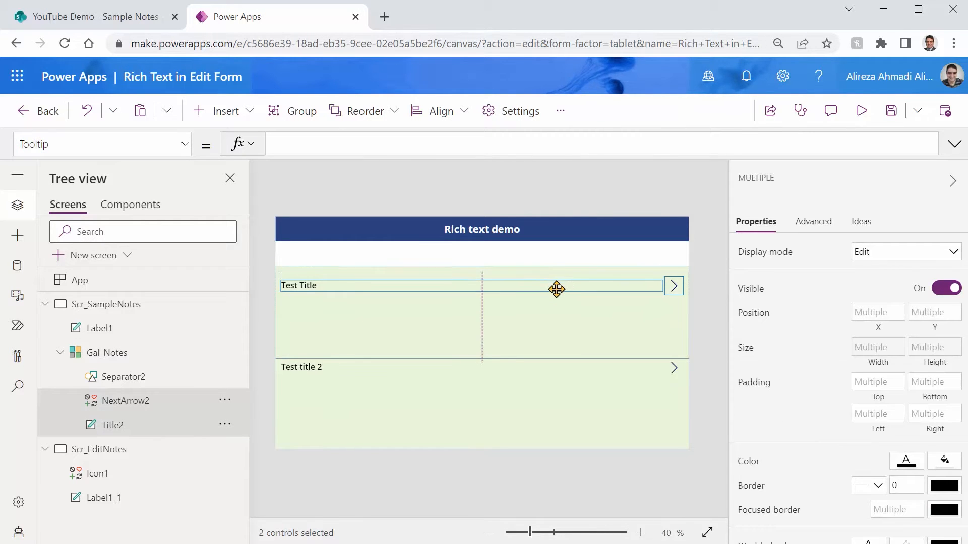
# Insert an HTML text control in the gallery template below the title, about 1280 wide and 205 high, at about X 18, Y 75
pyautogui.click(556, 336)
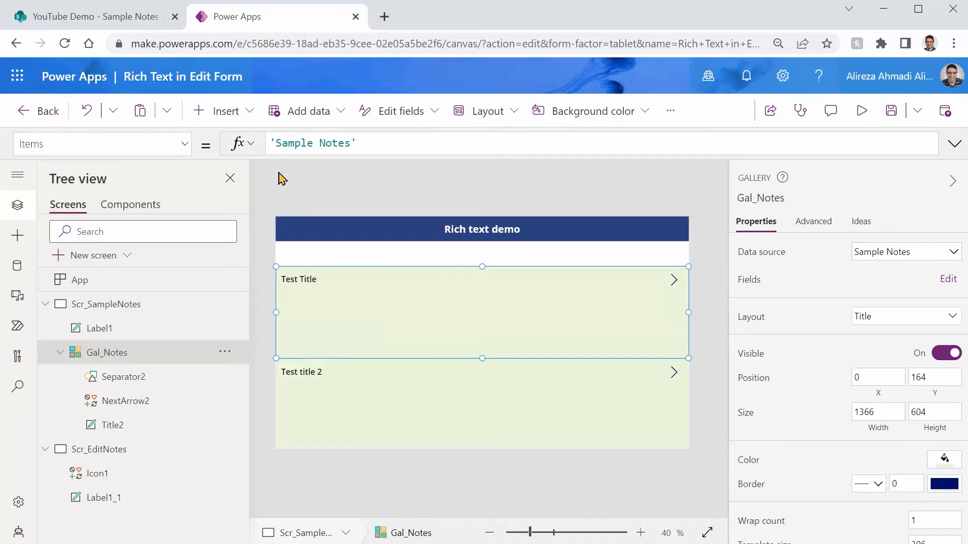
pyautogui.click(247, 112)
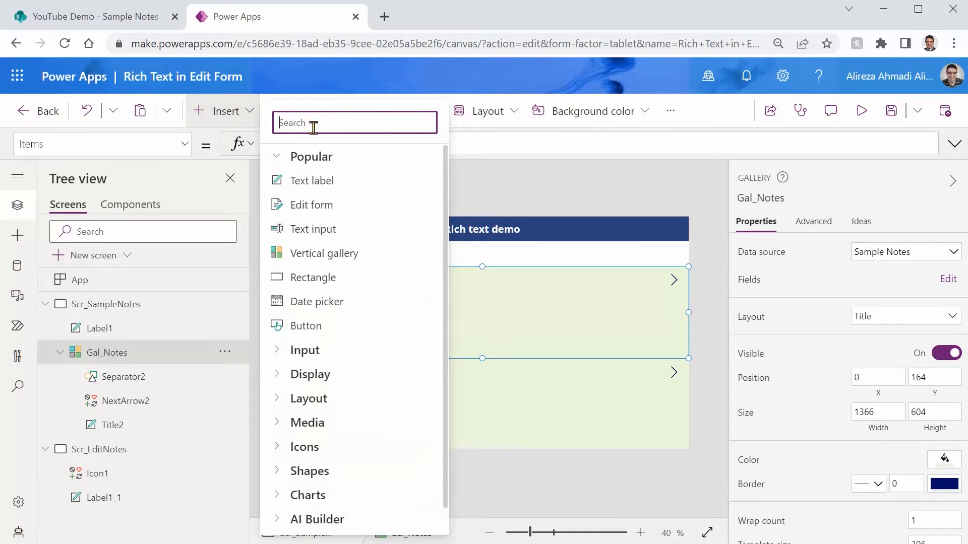
pyautogui.write('ht')
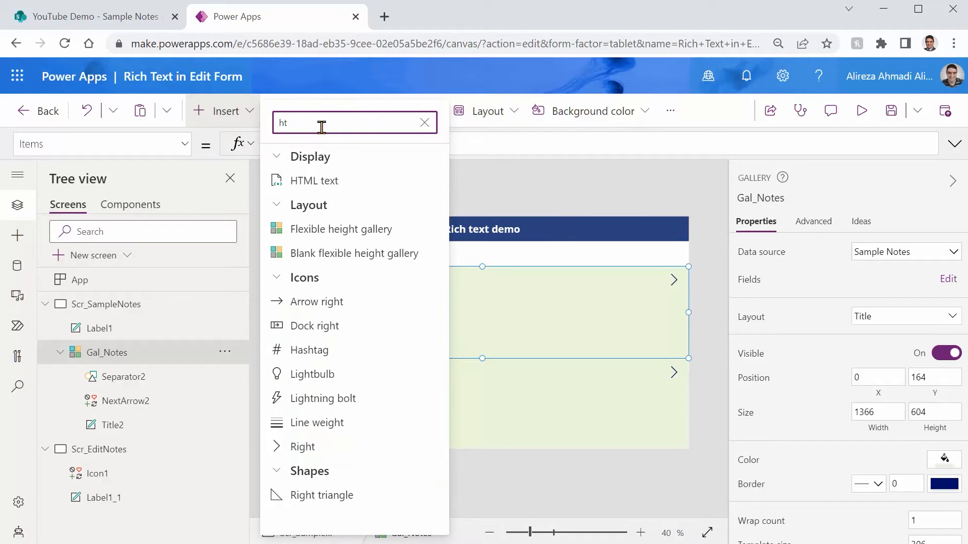
pyautogui.click(312, 180)
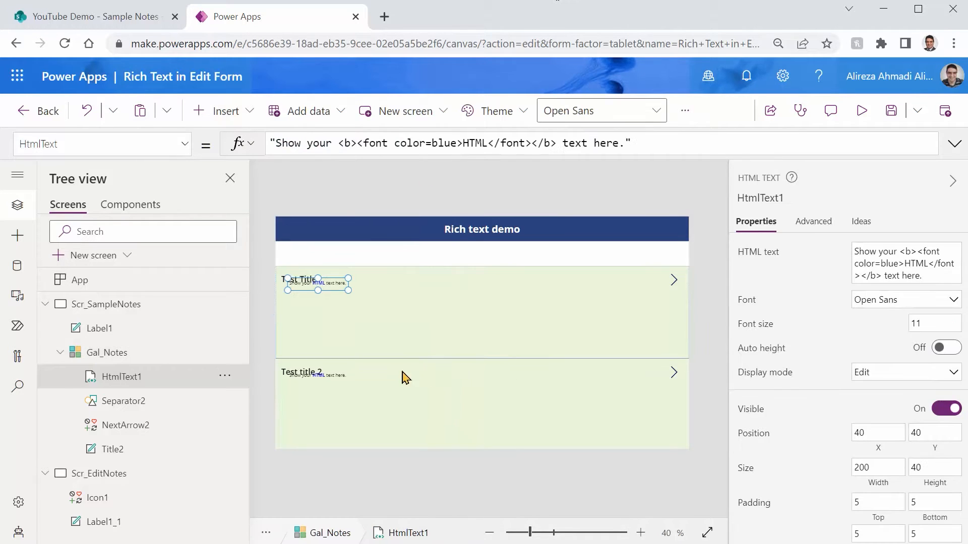
pyautogui.moveTo(335, 287); pyautogui.dragTo(667, 349)
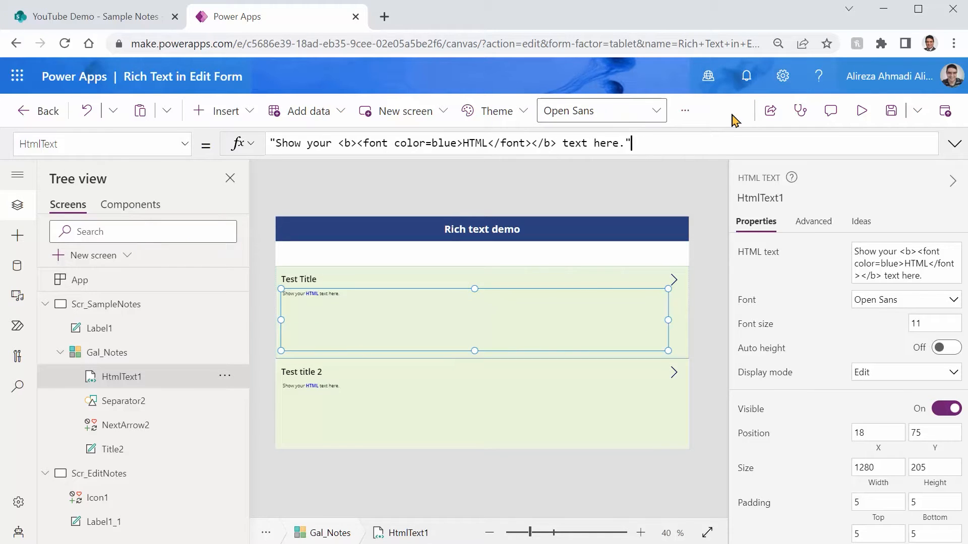
# Set the HTML text control's HtmlText to ThisItem.Description and check the formatted notes in an app preview
pyautogui.hotkey('ctrl', 'a')
pyautogui.write('This')
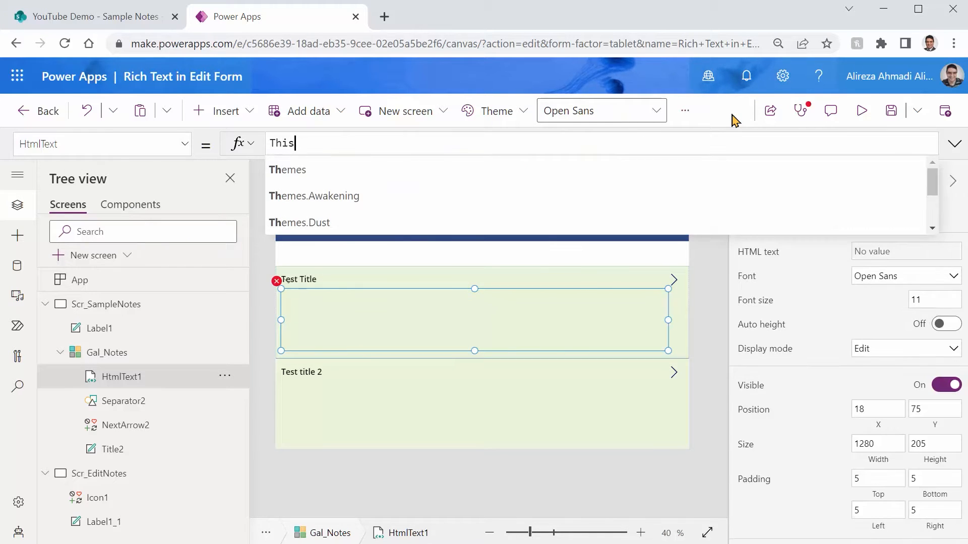
pyautogui.write('I')
pyautogui.press('Tab')
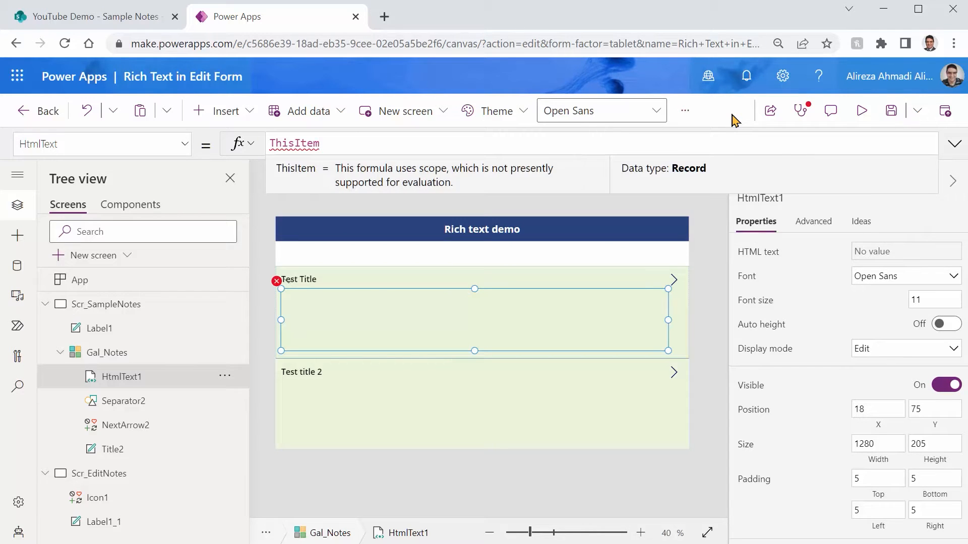
pyautogui.write('.De')
pyautogui.press('Tab')
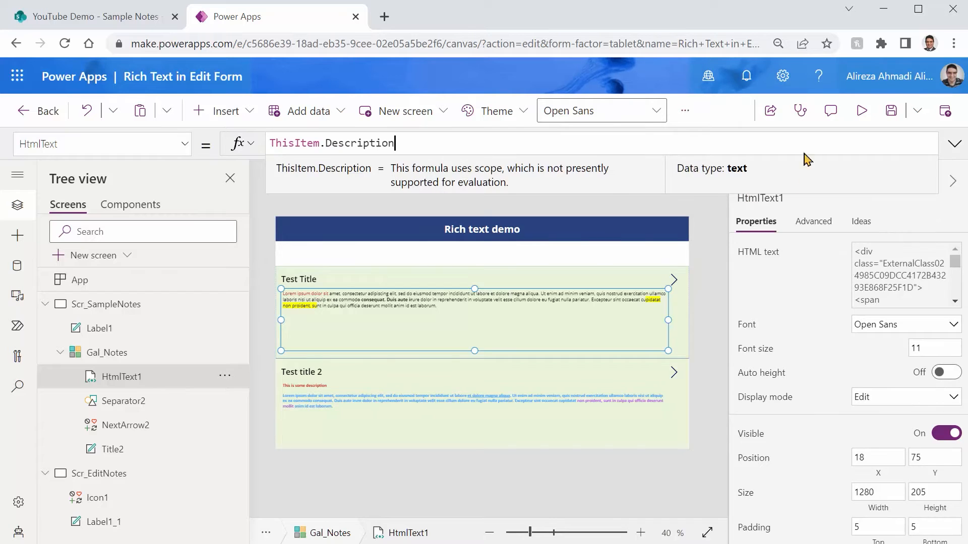
pyautogui.click(860, 109)
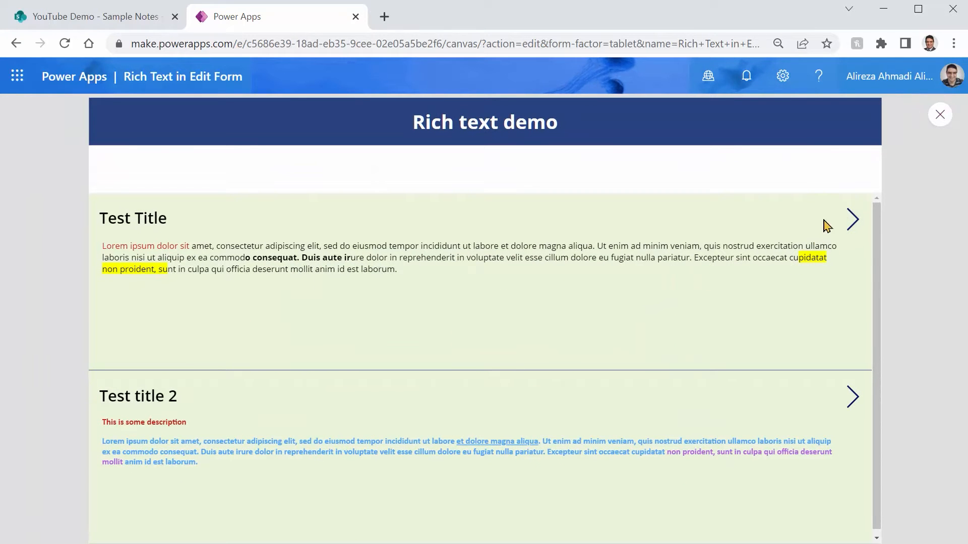
pyautogui.click(936, 122)
# Reduce the HTML text control to about 117 high and shorten the gallery row template to fit just beneath it
pyautogui.click(430, 315)
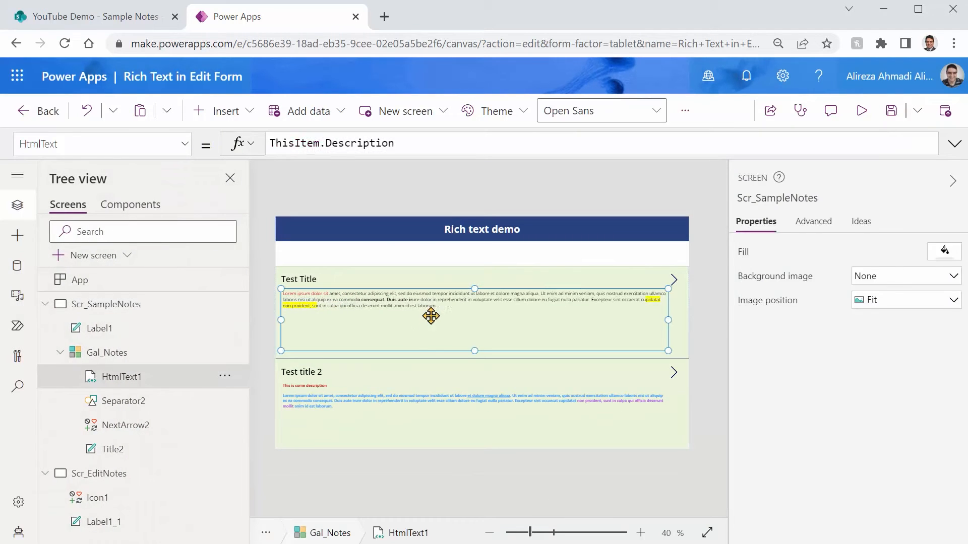
pyautogui.moveTo(476, 352); pyautogui.dragTo(471, 328)
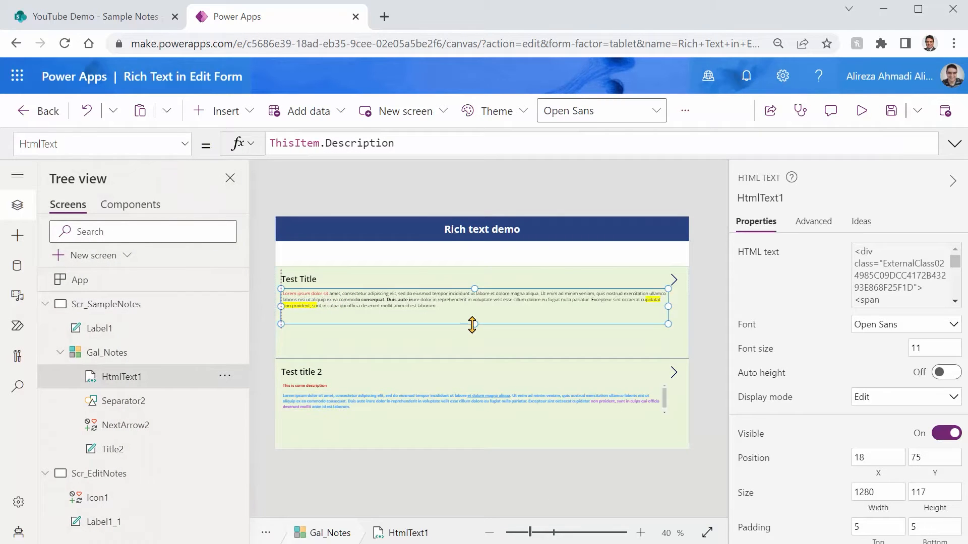
pyautogui.click(482, 358)
pyautogui.moveTo(481, 359); pyautogui.dragTo(479, 326)
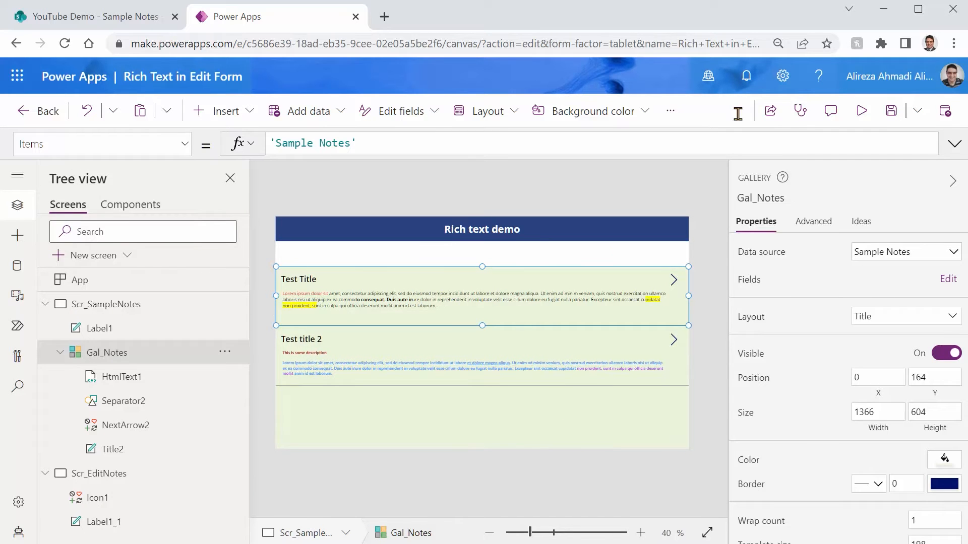
# Preview the app, go to the Edit notes screen from the first note, and return to the editor
pyautogui.click(860, 114)
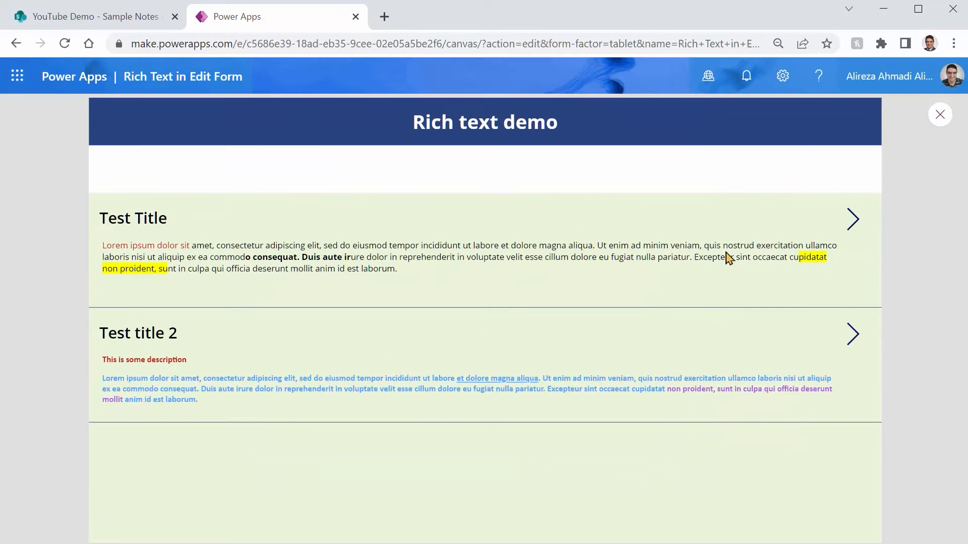
pyautogui.click(851, 225)
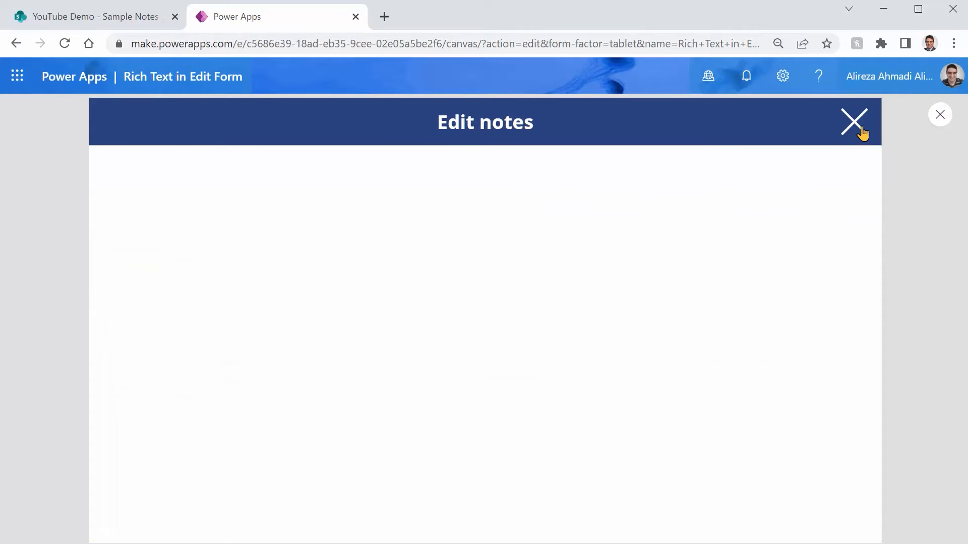
pyautogui.click(858, 132)
pyautogui.click(941, 115)
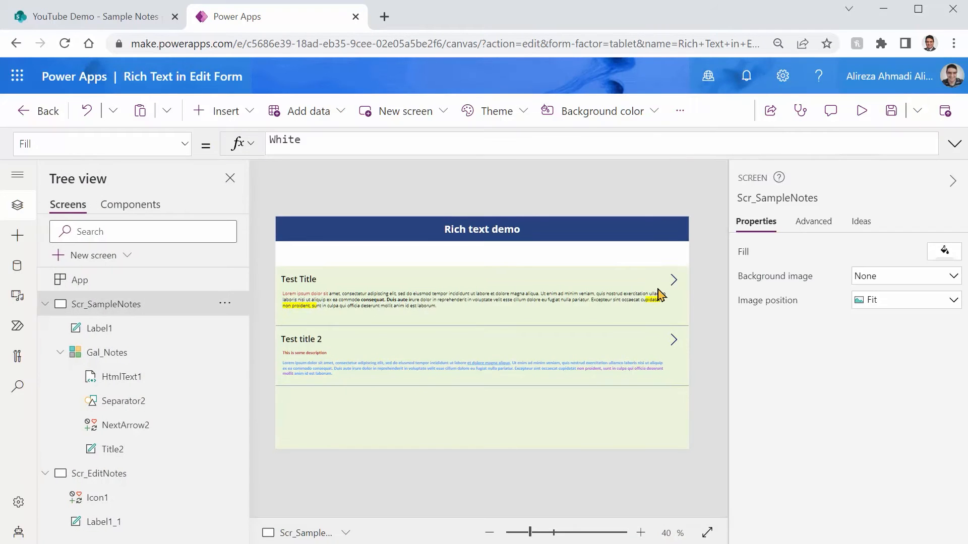
# Open the OnSelect formula of Gal_Notes, add a blank line above the Navigate call and enlarge the formula area
pyautogui.click(657, 289)
pyautogui.click(674, 280)
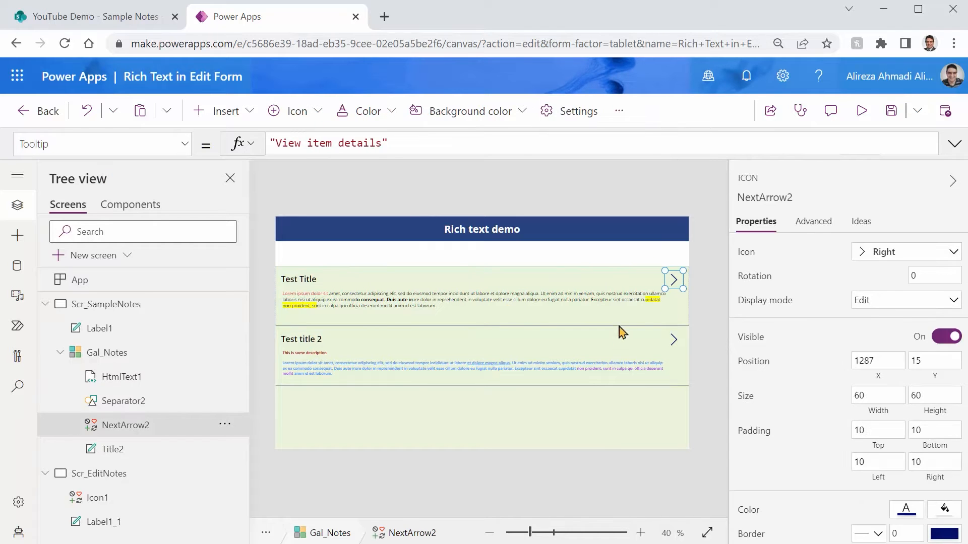
pyautogui.click(597, 436)
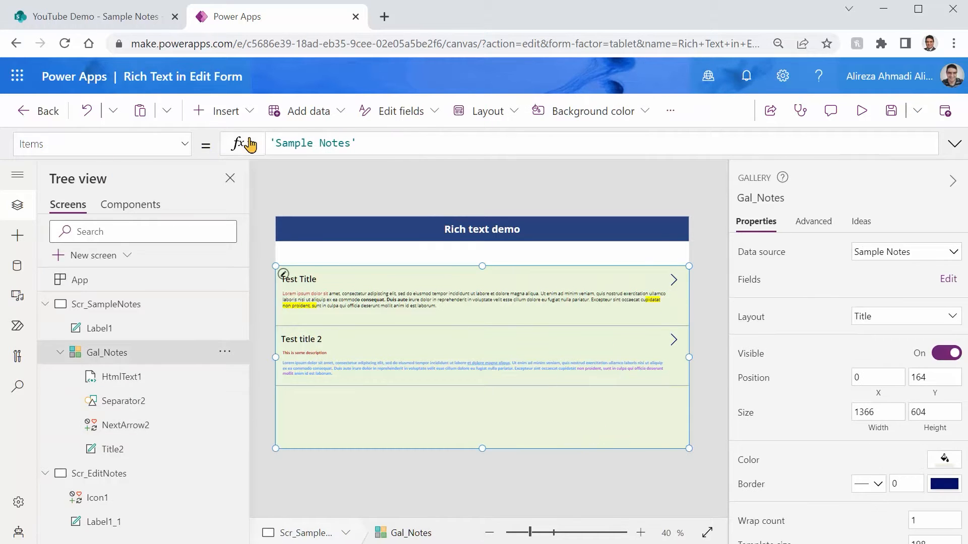
pyautogui.click(185, 146)
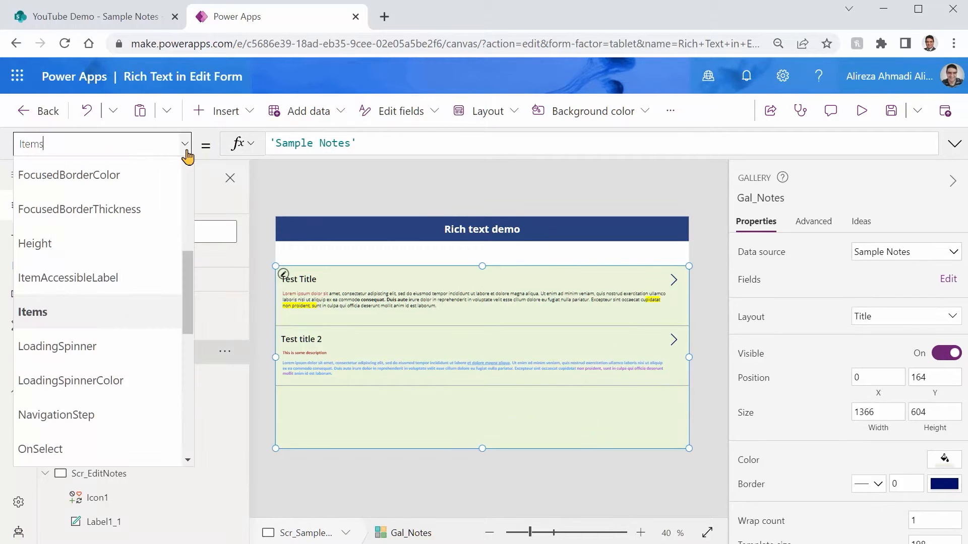
pyautogui.click(72, 457)
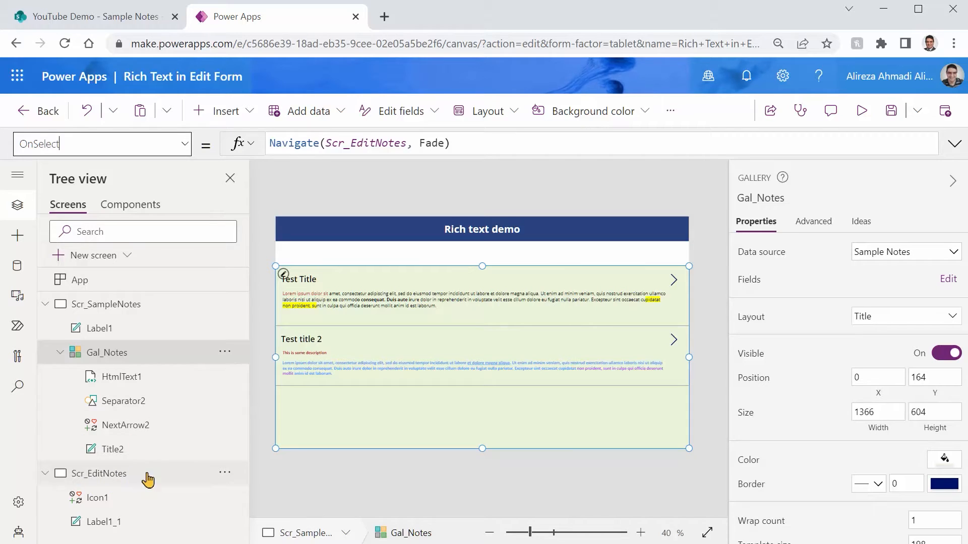
pyautogui.click(471, 146)
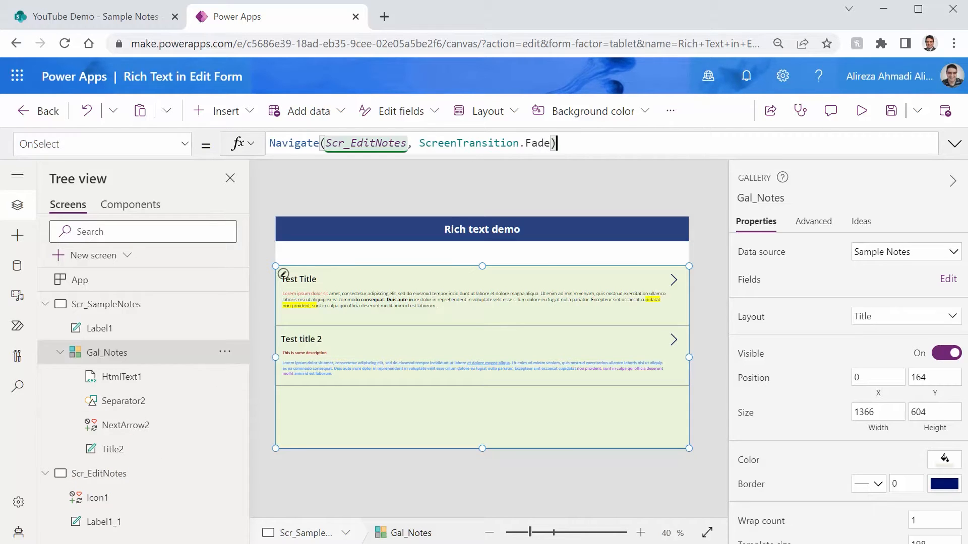
pyautogui.hotkey('shift', 'Return')
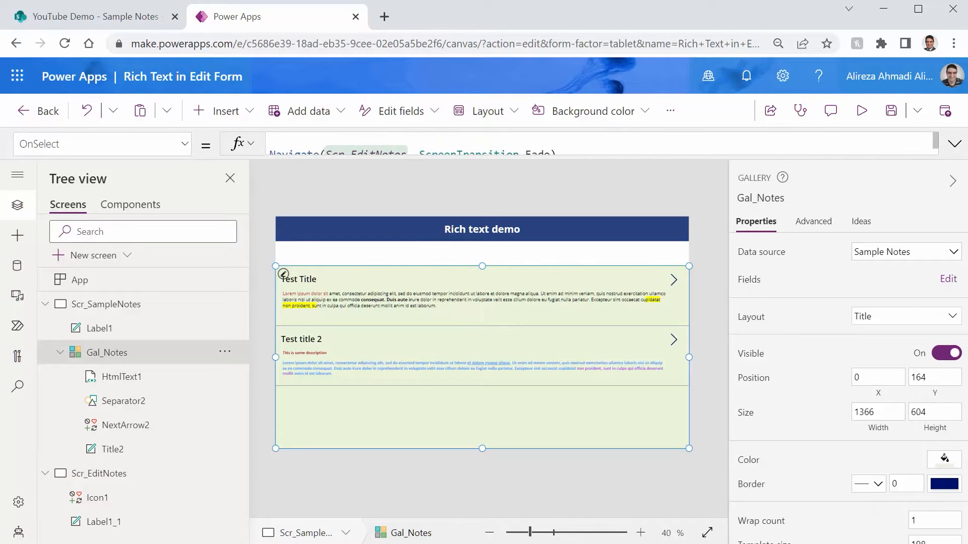
pyautogui.moveTo(633, 156); pyautogui.dragTo(633, 215)
# Add Set(var_CurrentNote, Gal_Notes.Selected); before the Navigate call in the gallery's OnSelect formula and save the app
pyautogui.write('Set')
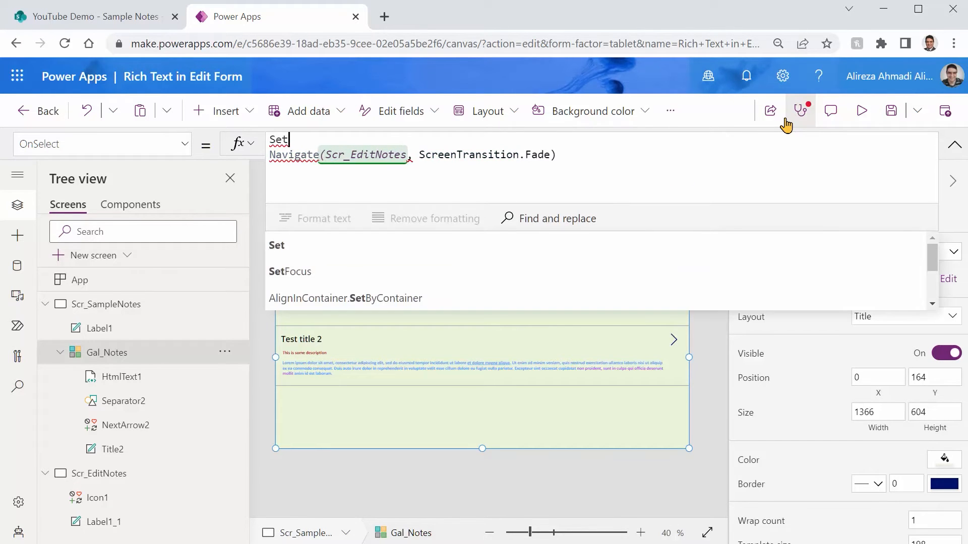
pyautogui.write('(var')
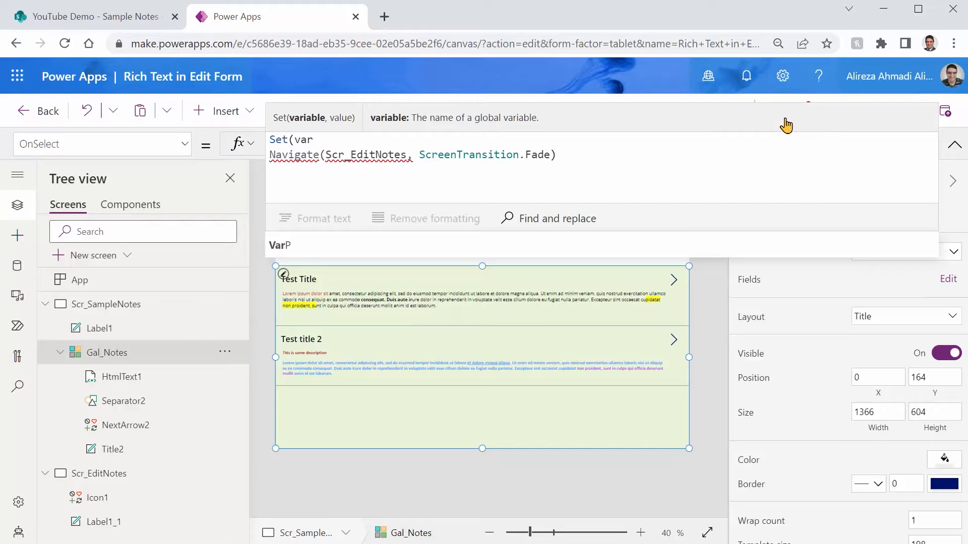
pyautogui.write('_CurrentNote')
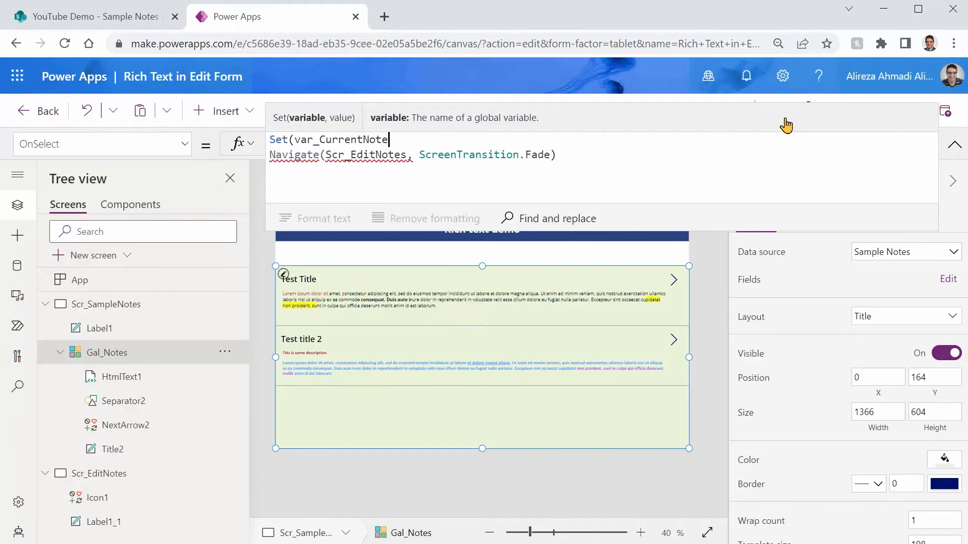
pyautogui.write(', Gal_Notes')
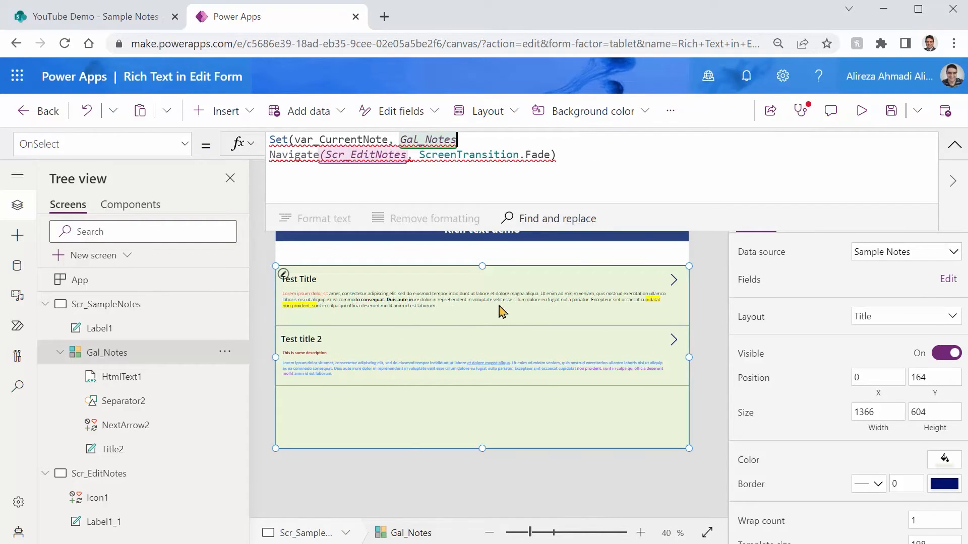
pyautogui.write('.Sele')
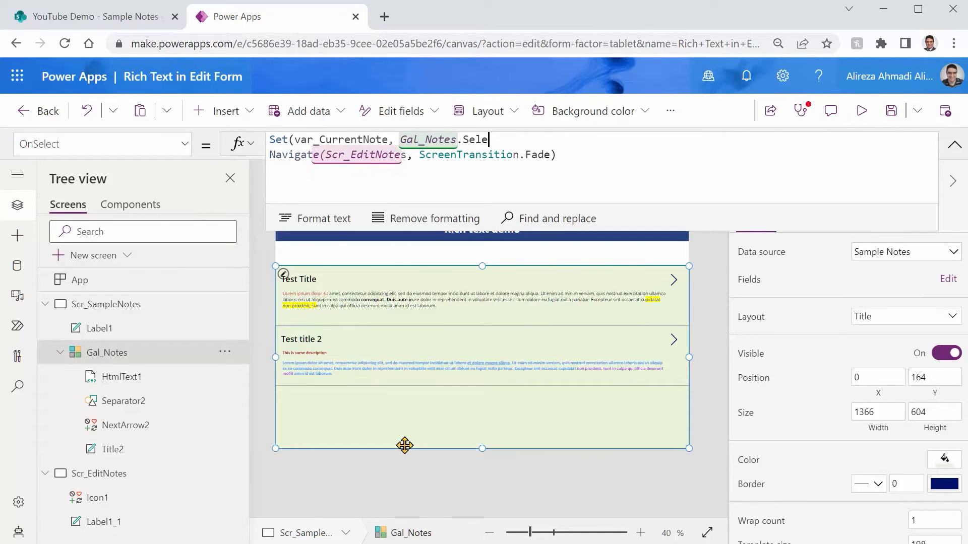
pyautogui.press('Tab')
pyautogui.write(');')
pyautogui.hotkey('ctrl', 's')
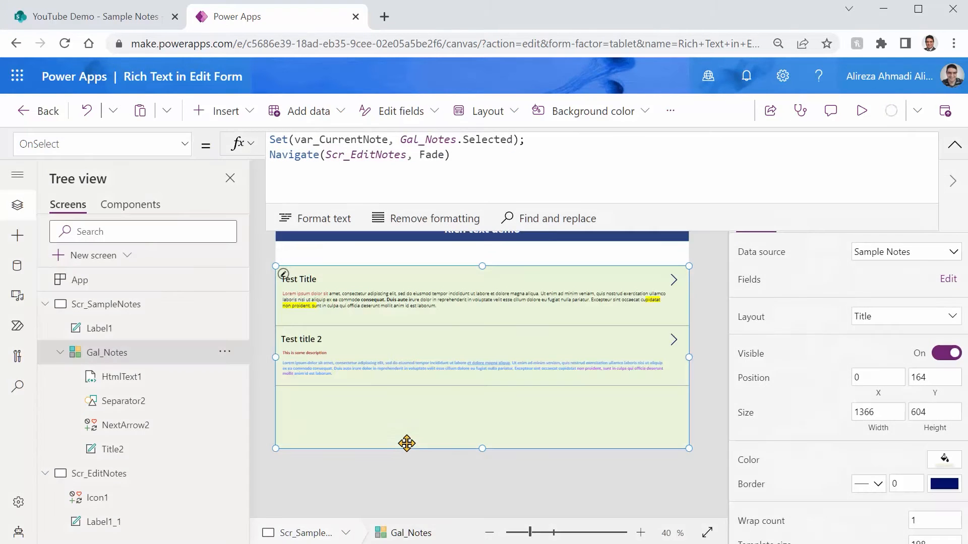
# Preview the app, open the first note so it is stored in var_CurrentNote, and return to the editor on Scr_EditNotes
pyautogui.click(860, 113)
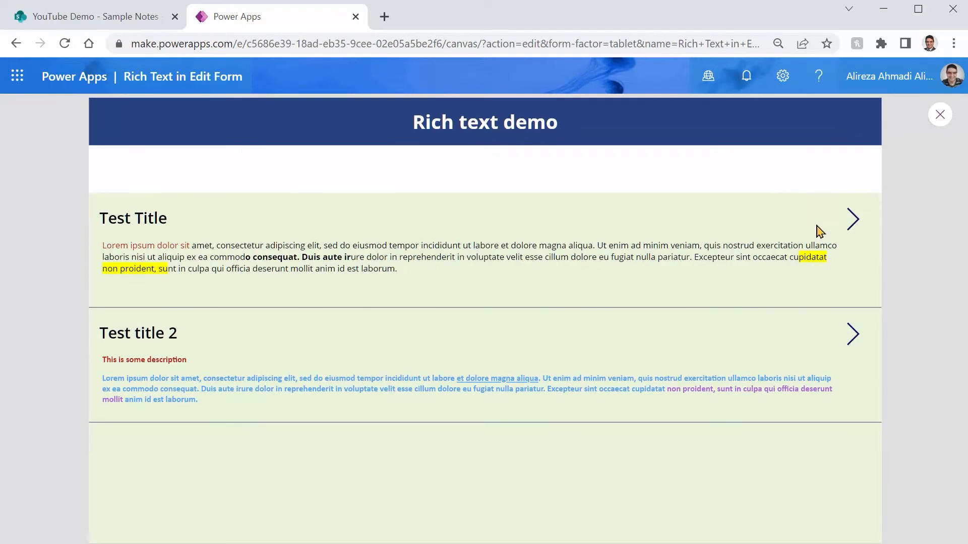
pyautogui.click(853, 222)
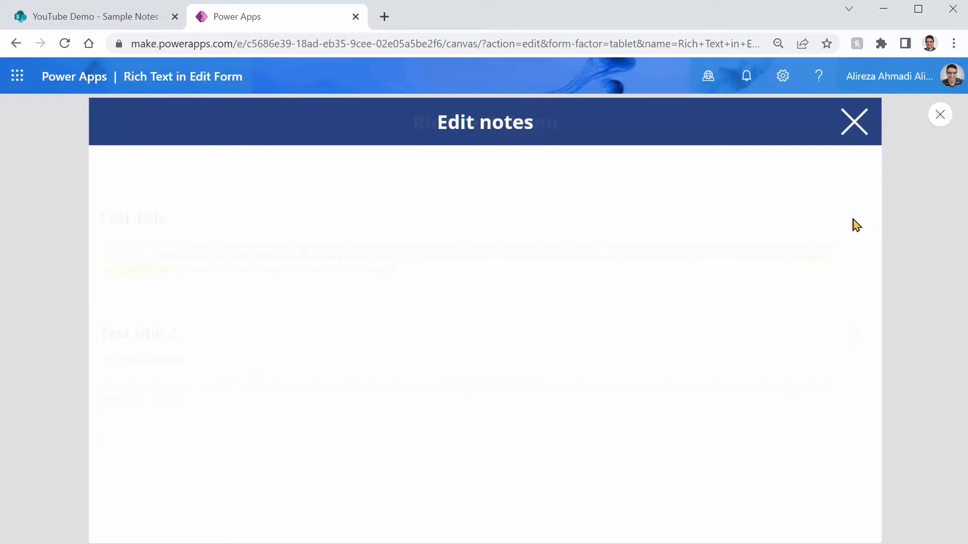
pyautogui.click(940, 115)
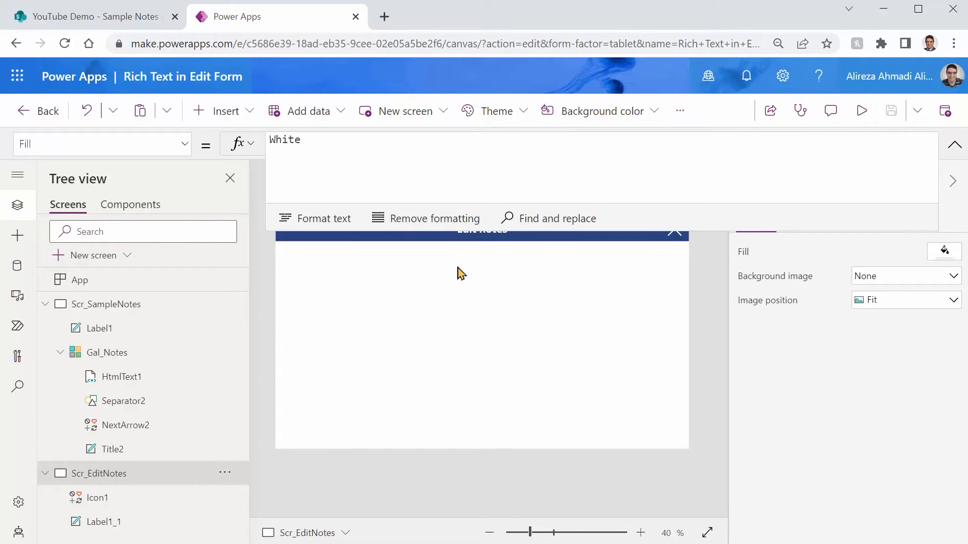
# Insert an edit form on Scr_EditNotes and fit it below the header at about Y 134, 1366 wide and 633 high
pyautogui.click(255, 121)
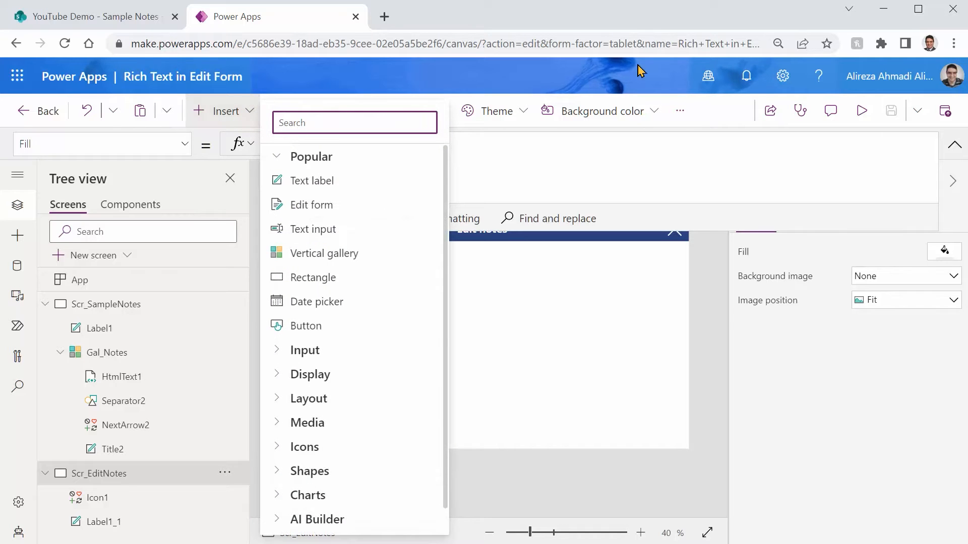
pyautogui.write('Edit')
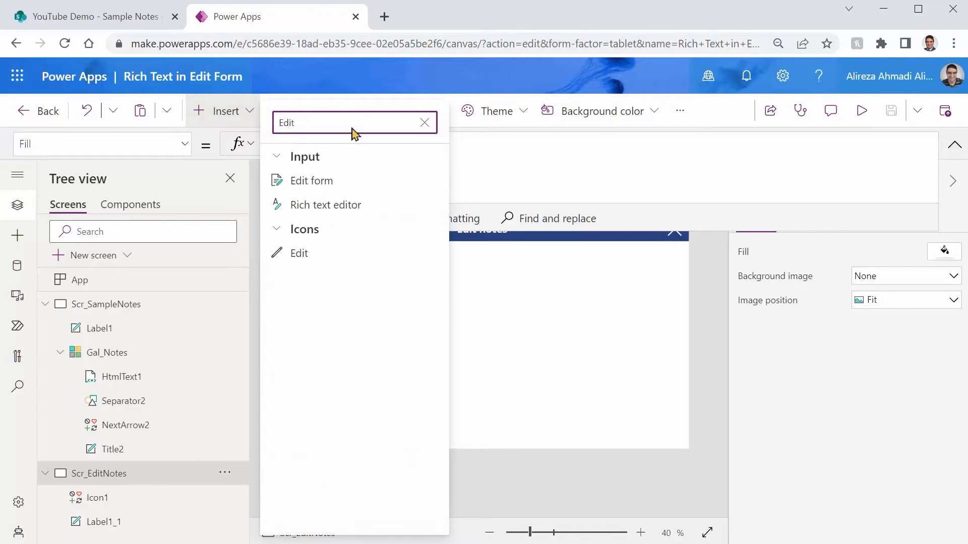
pyautogui.click(324, 181)
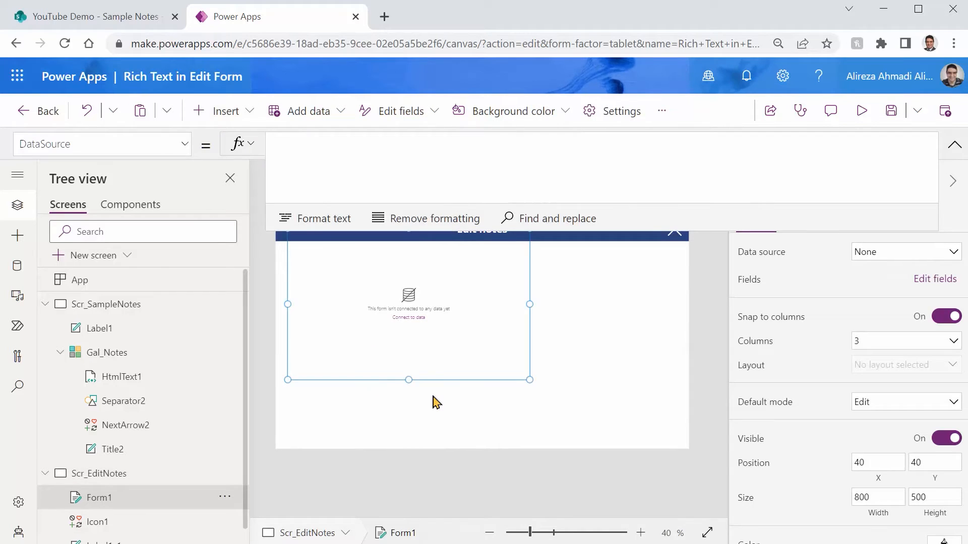
pyautogui.moveTo(430, 382); pyautogui.dragTo(423, 407)
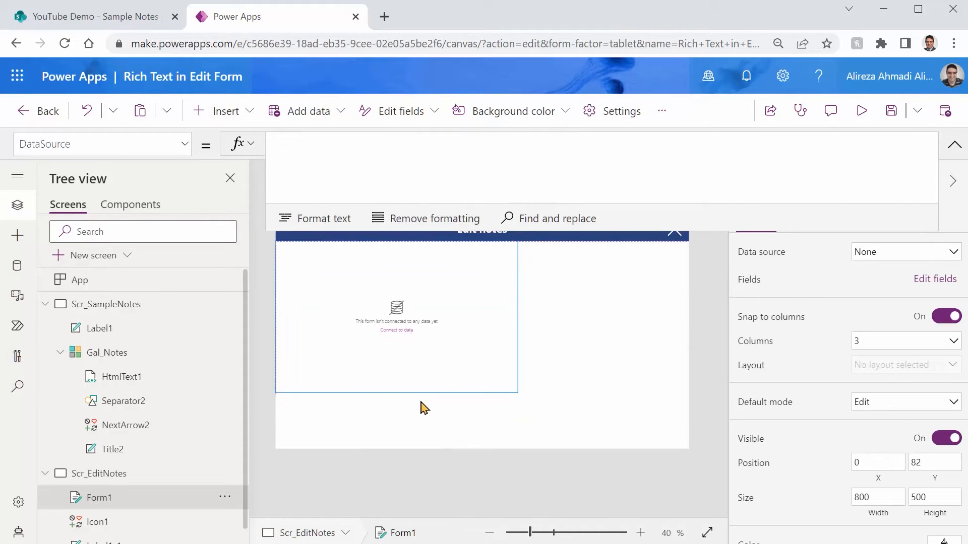
pyautogui.moveTo(516, 391); pyautogui.dragTo(695, 472)
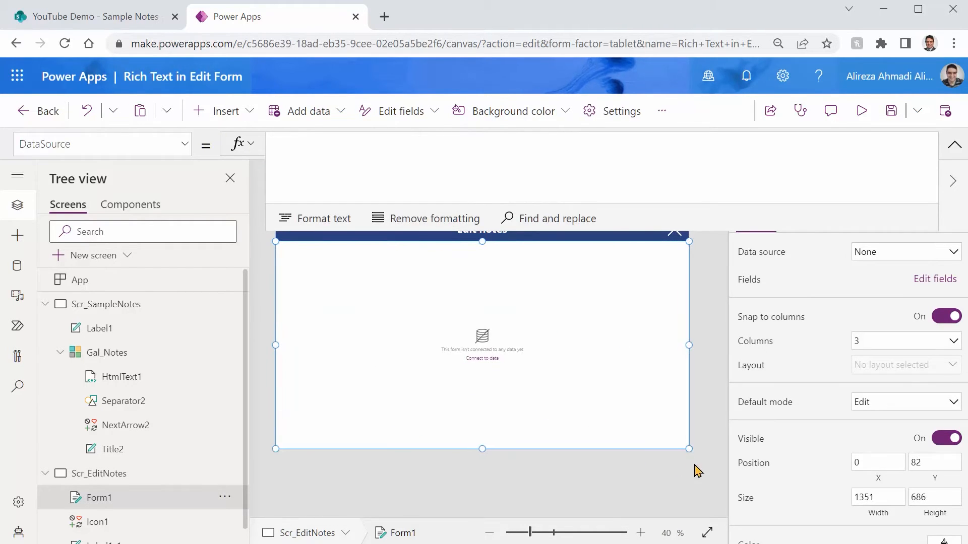
pyautogui.moveTo(480, 242); pyautogui.dragTo(482, 258)
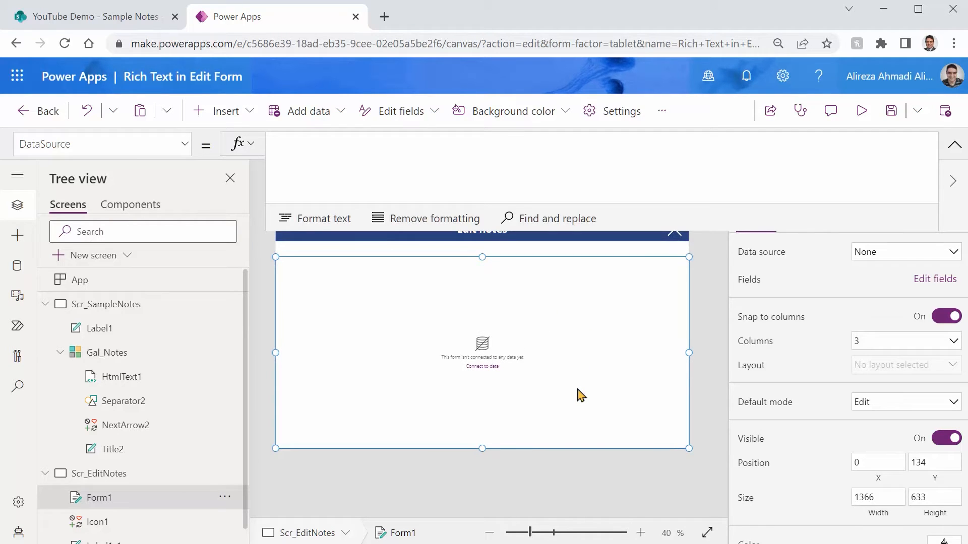
# Connect the form to the Sample Notes data source and set its Item property to var_CurrentNote
pyautogui.click(871, 252)
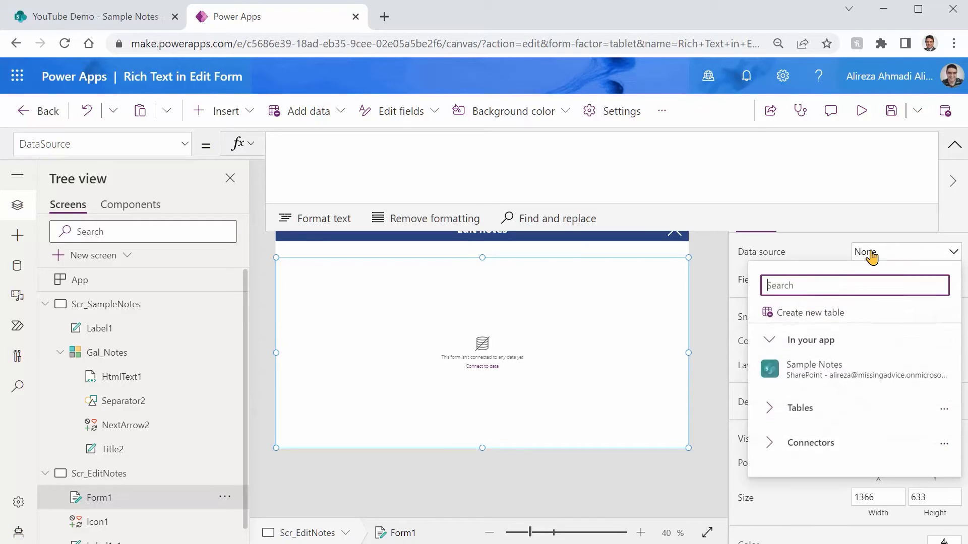
pyautogui.click(794, 374)
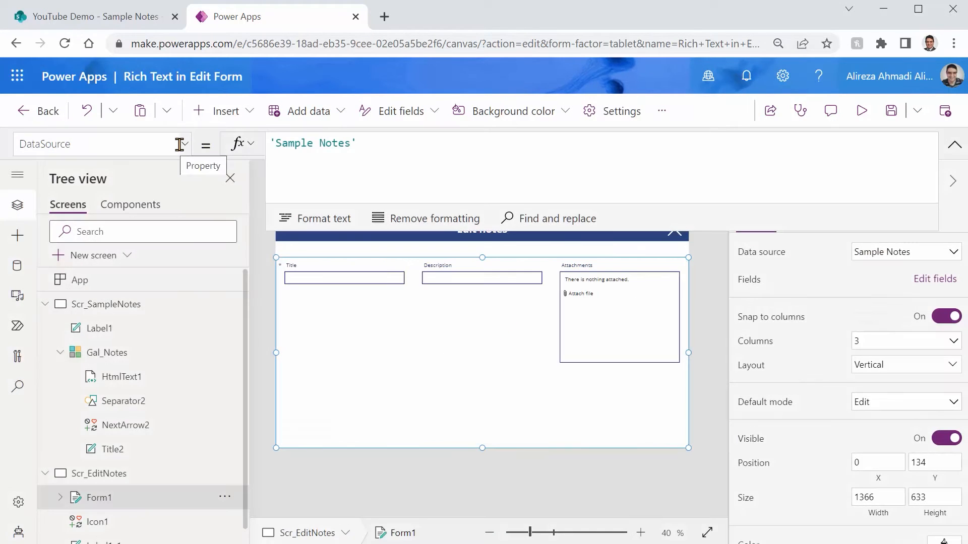
pyautogui.click(183, 145)
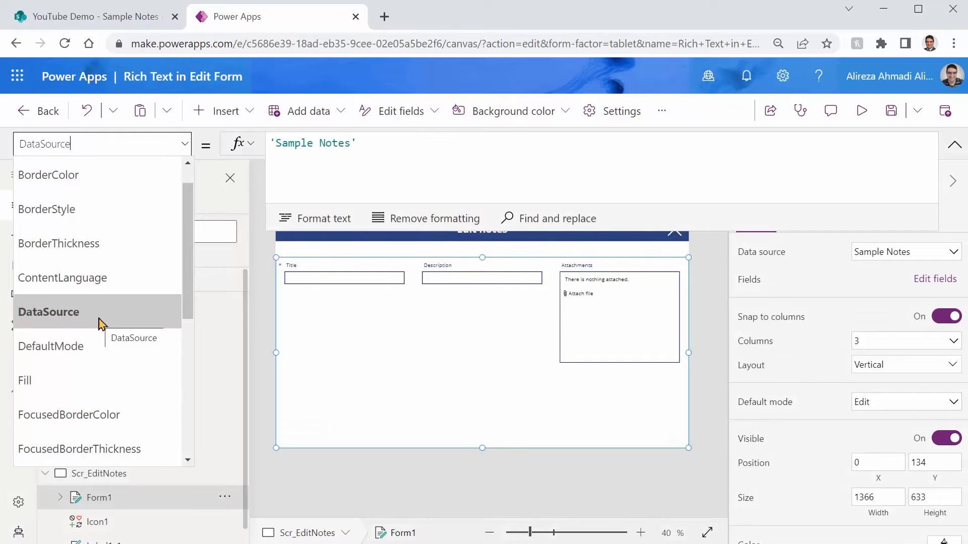
pyautogui.scroll(1, 100, 323)
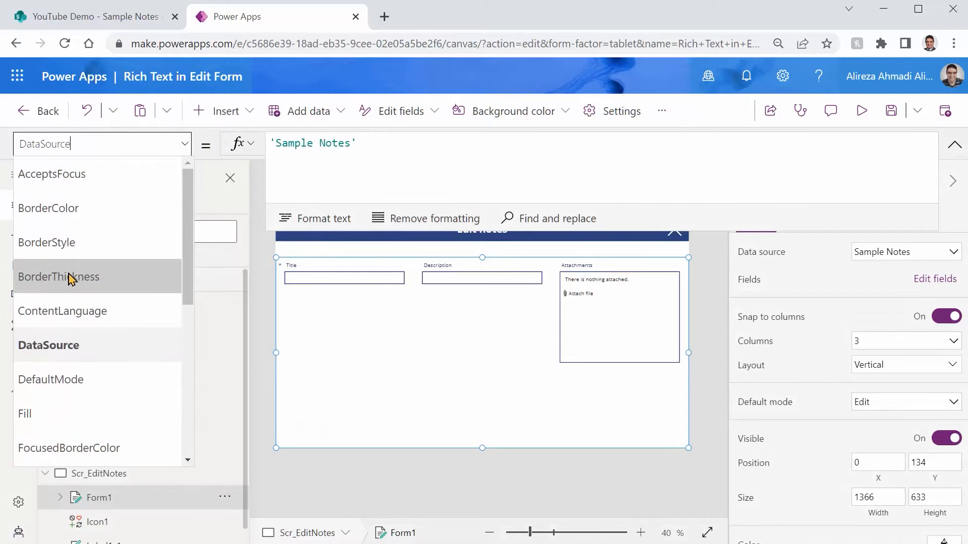
pyautogui.scroll(-5, 71, 282)
pyautogui.click(71, 332)
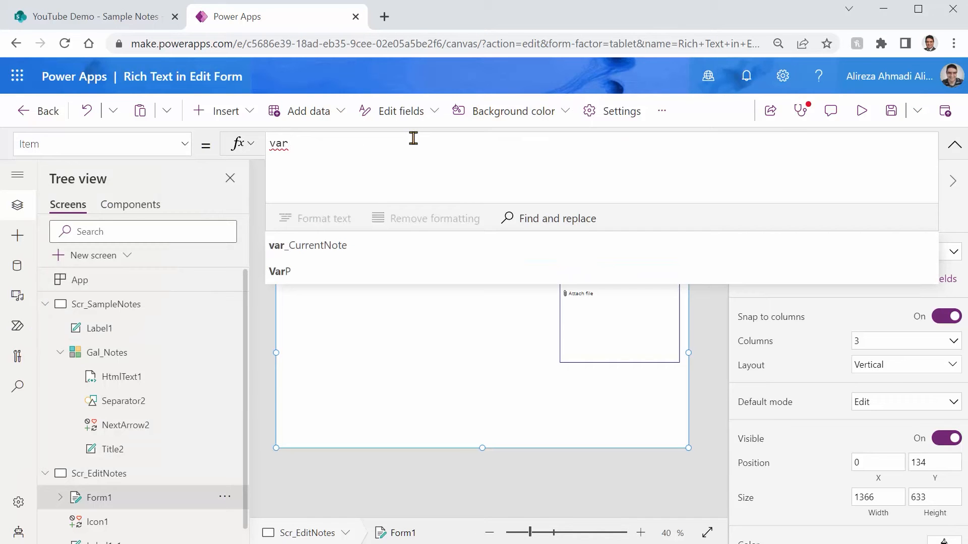
pyautogui.write('var')
pyautogui.click(361, 257)
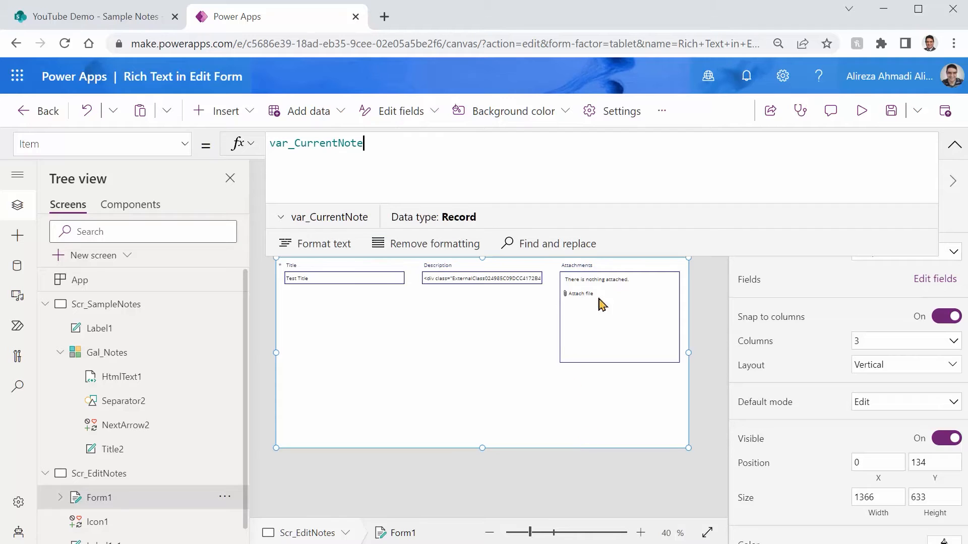
# Delete the Attachments card from the form and set the form's layout to 1 column
pyautogui.click(625, 335)
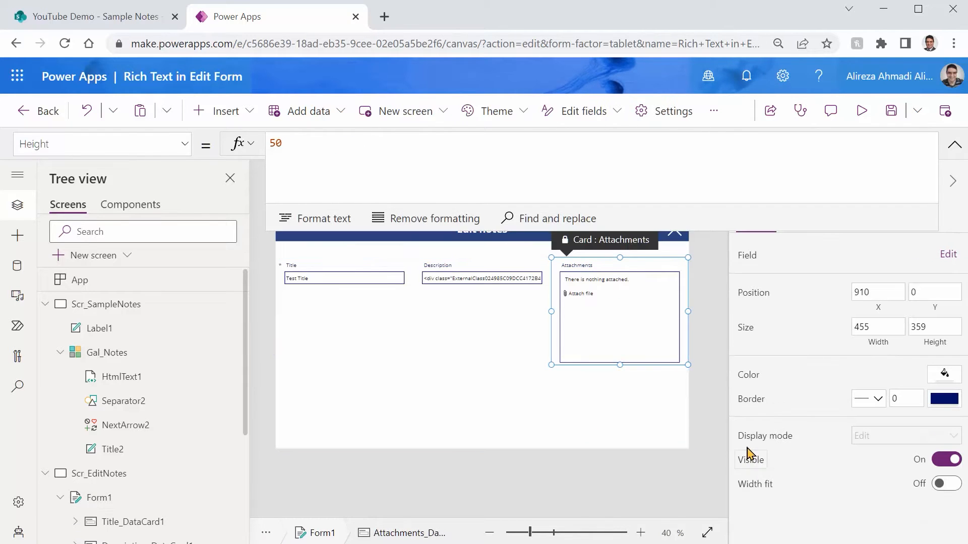
pyautogui.press('Delete')
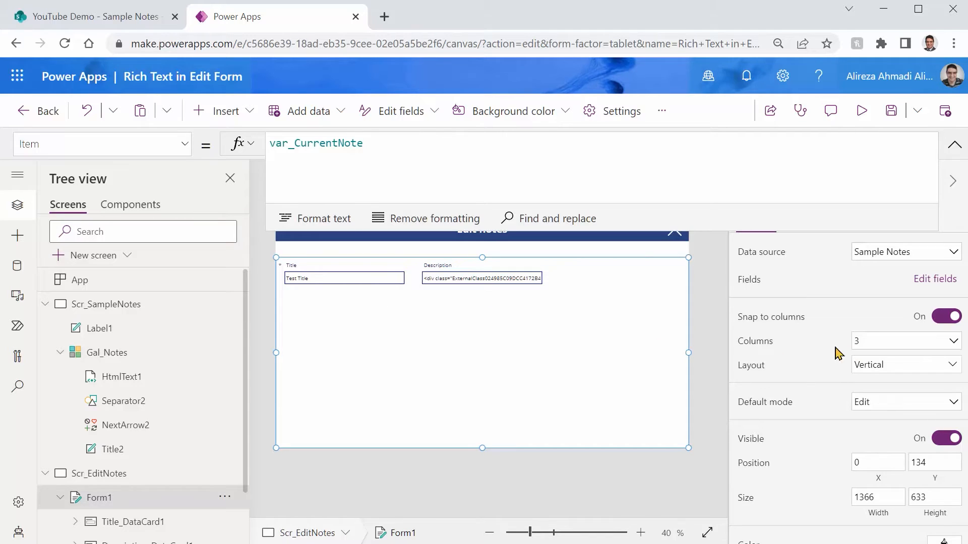
pyautogui.click(891, 344)
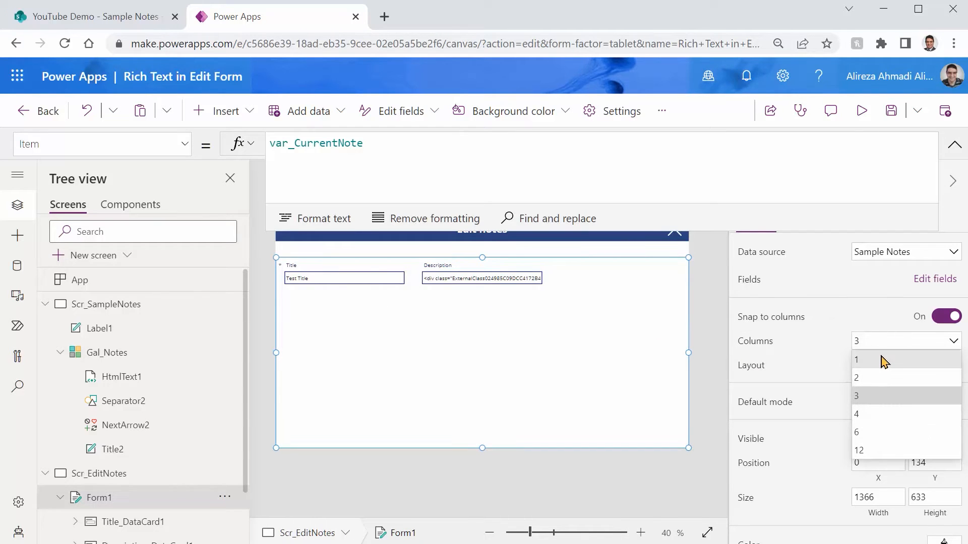
pyautogui.click(883, 361)
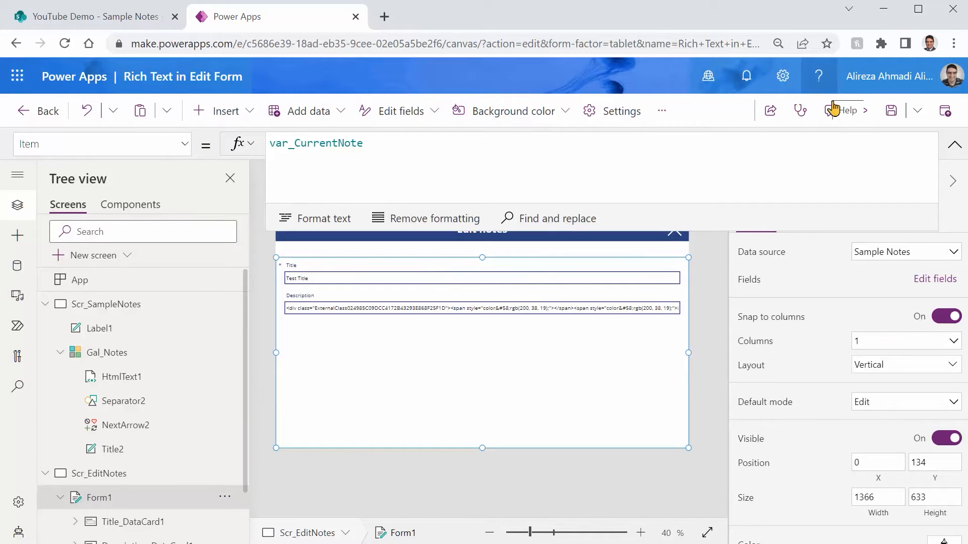
# Preview the Edit notes screen to examine how the Title and Description fields are displayed, then return to the editor
pyautogui.click(861, 112)
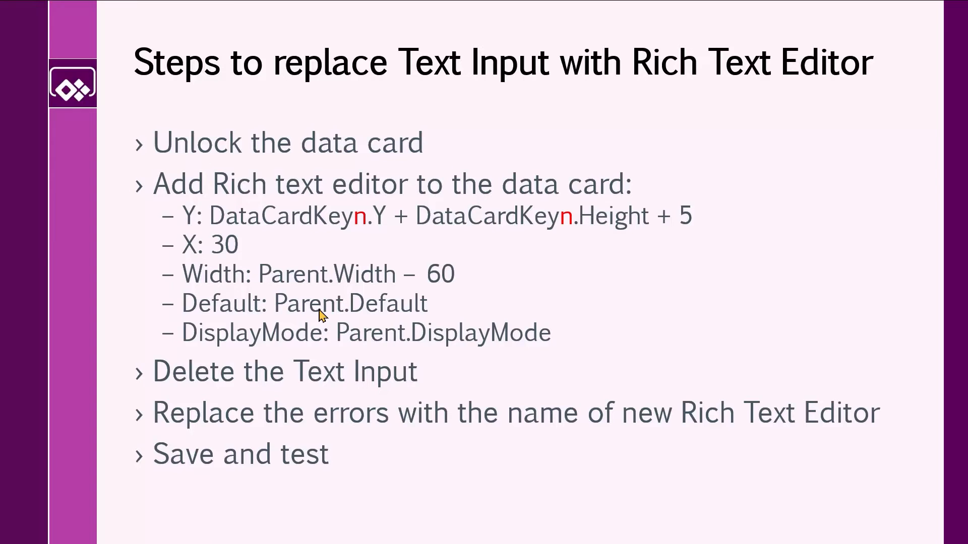
pyautogui.hotkey('alt', 'Tab')
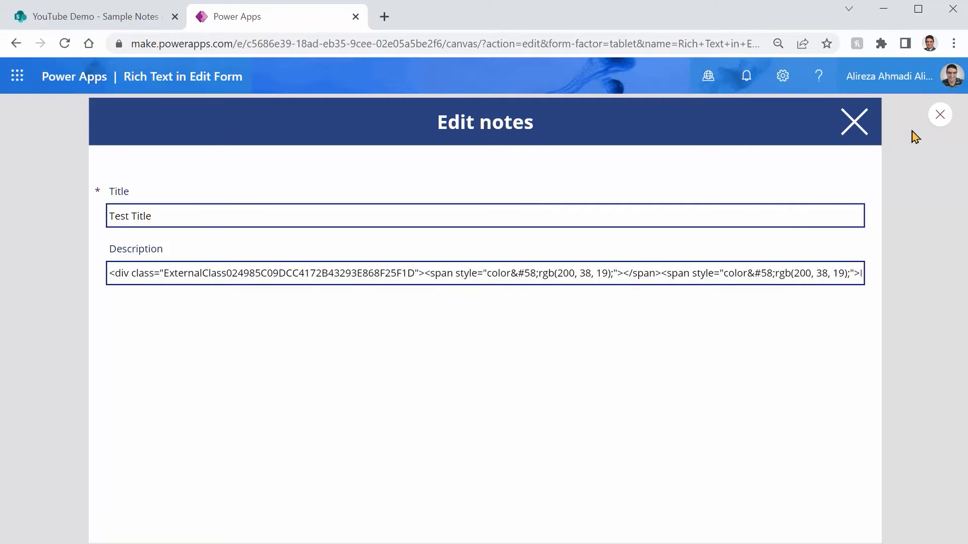
pyautogui.click(940, 116)
# Enlarge the form's Description card to about 304 high
pyautogui.click(418, 328)
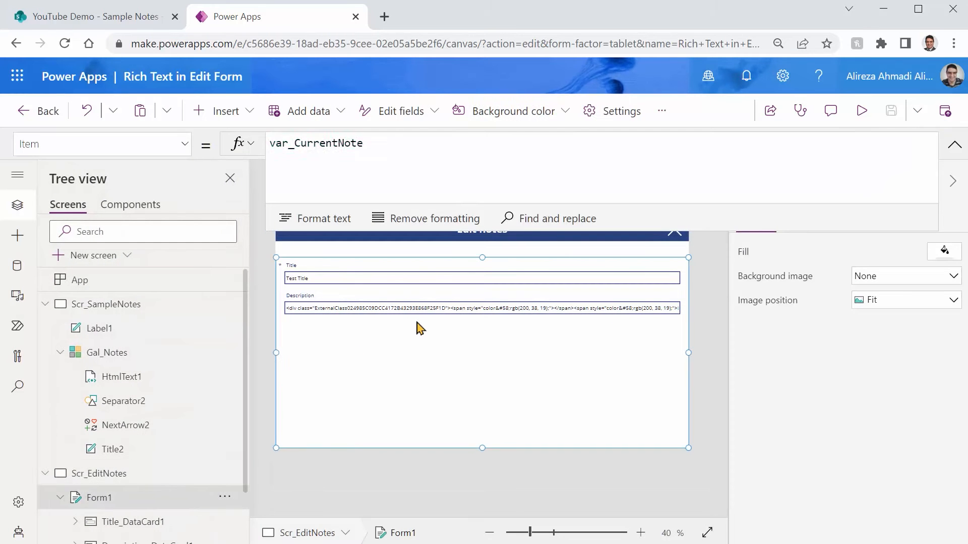
pyautogui.click(403, 302)
pyautogui.moveTo(482, 319); pyautogui.dragTo(496, 386)
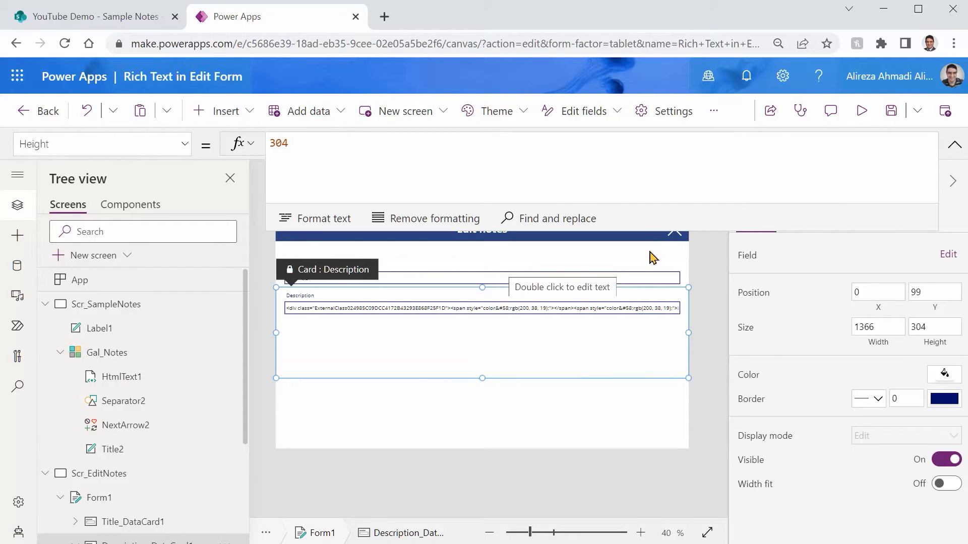
# Shrink the formula area to a single line and unlock the Description card so its properties can be changed
pyautogui.moveTo(685, 227); pyautogui.dragTo(683, 170)
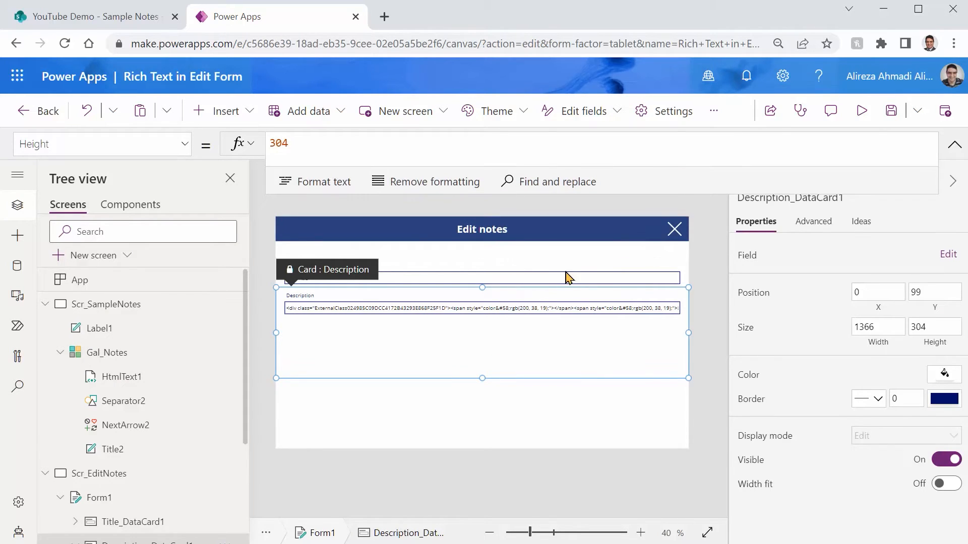
pyautogui.click(822, 225)
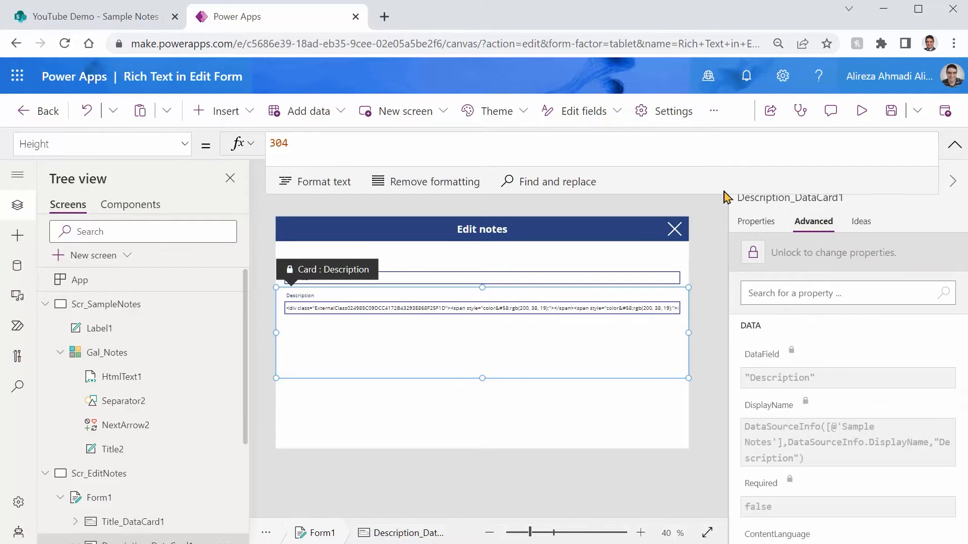
pyautogui.moveTo(719, 193); pyautogui.dragTo(706, 147)
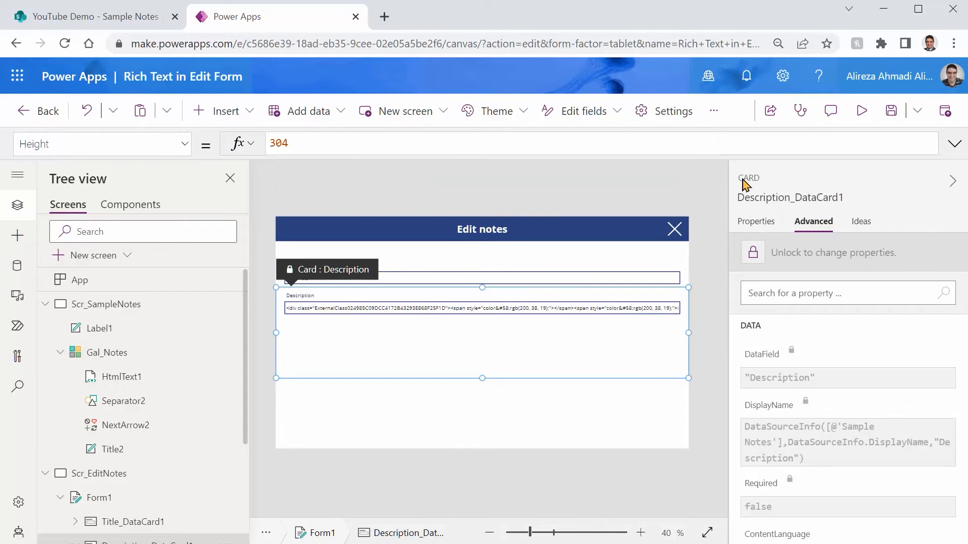
pyautogui.click(754, 256)
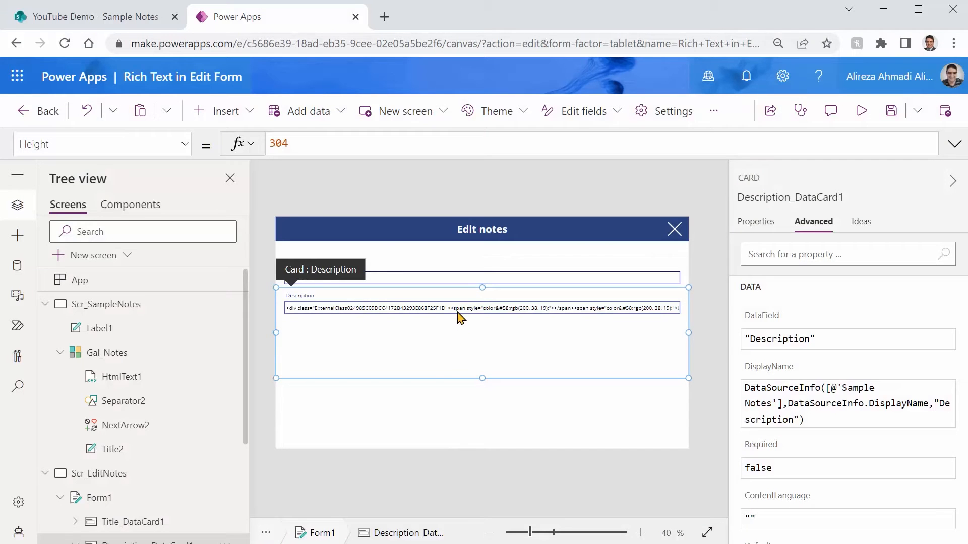
# Move the Description text input down to the lower edge of its card and insert a Rich text editor into the card
pyautogui.click(455, 308)
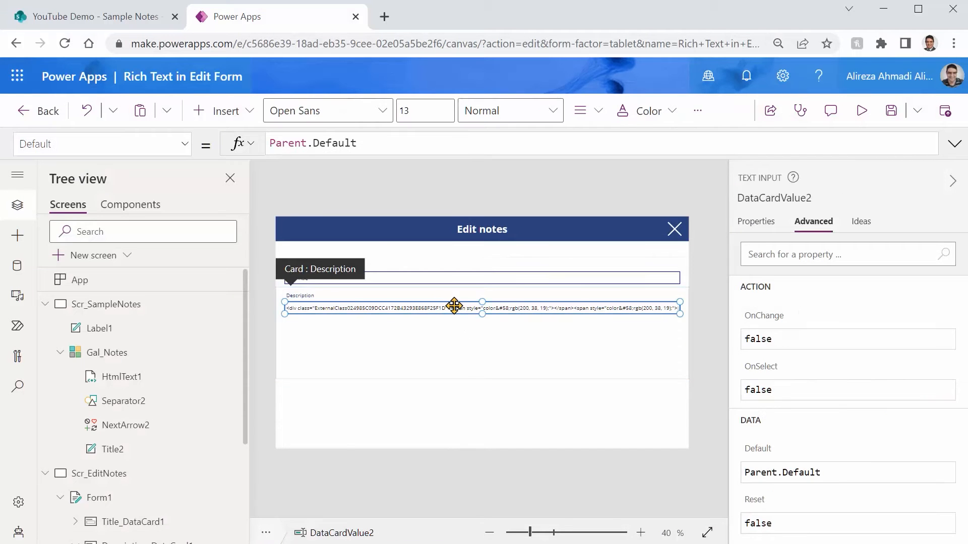
pyautogui.moveTo(454, 327); pyautogui.dragTo(465, 360)
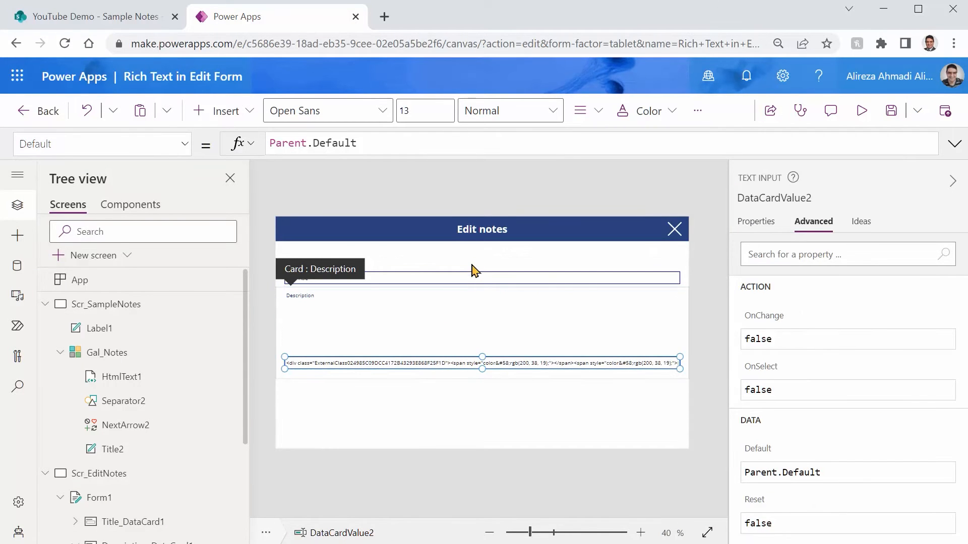
pyautogui.click(309, 330)
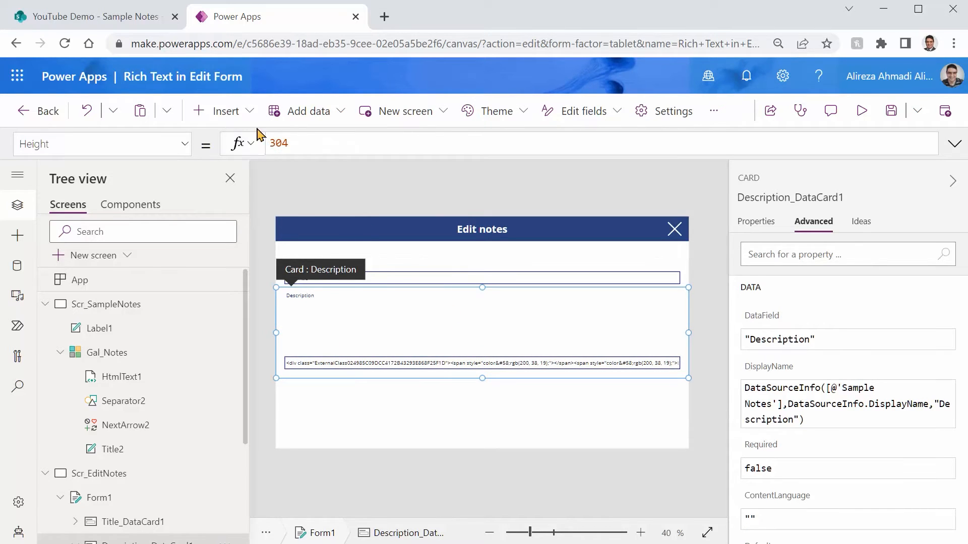
pyautogui.click(250, 113)
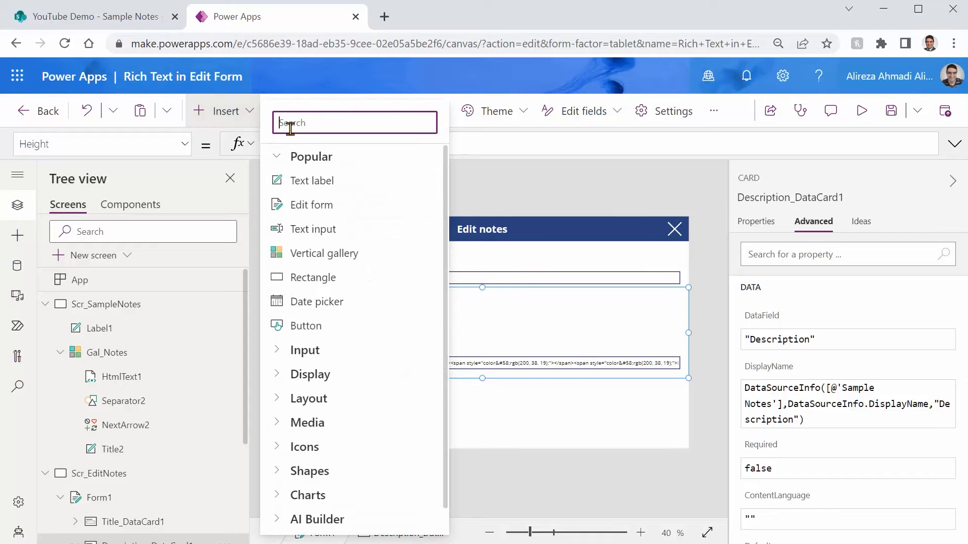
pyautogui.write('Rich')
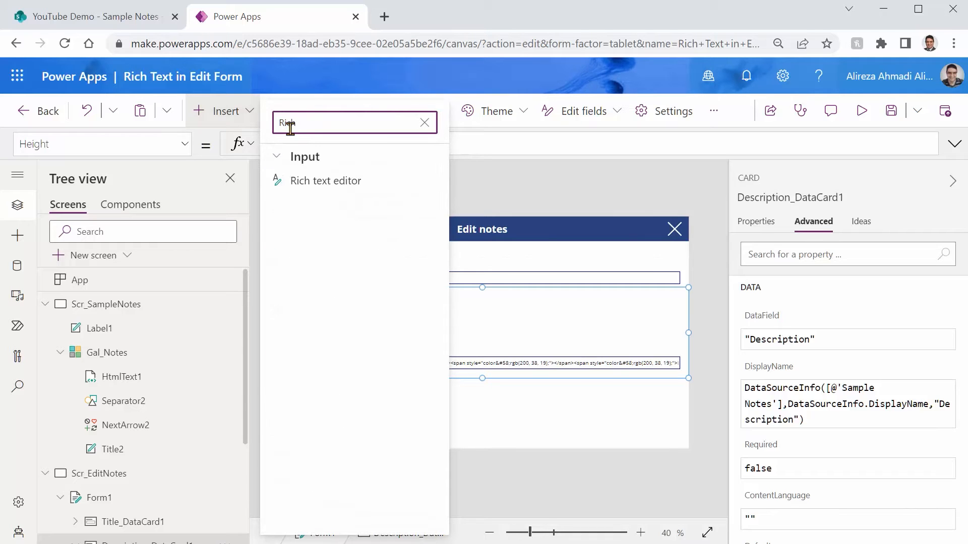
pyautogui.click(323, 181)
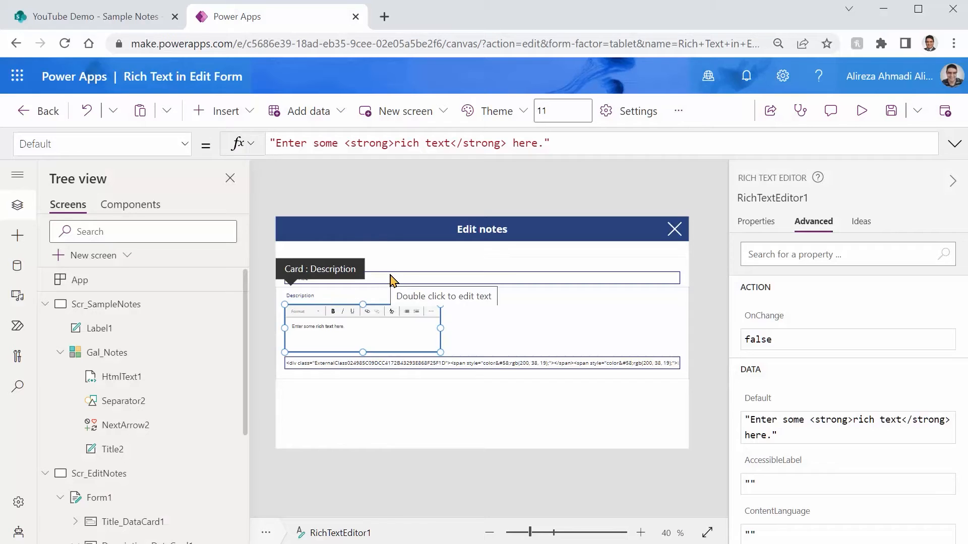
# Copy the name of the Description label above the rich text editor for use in the editor's Y formula
pyautogui.click(361, 281)
pyautogui.click(305, 301)
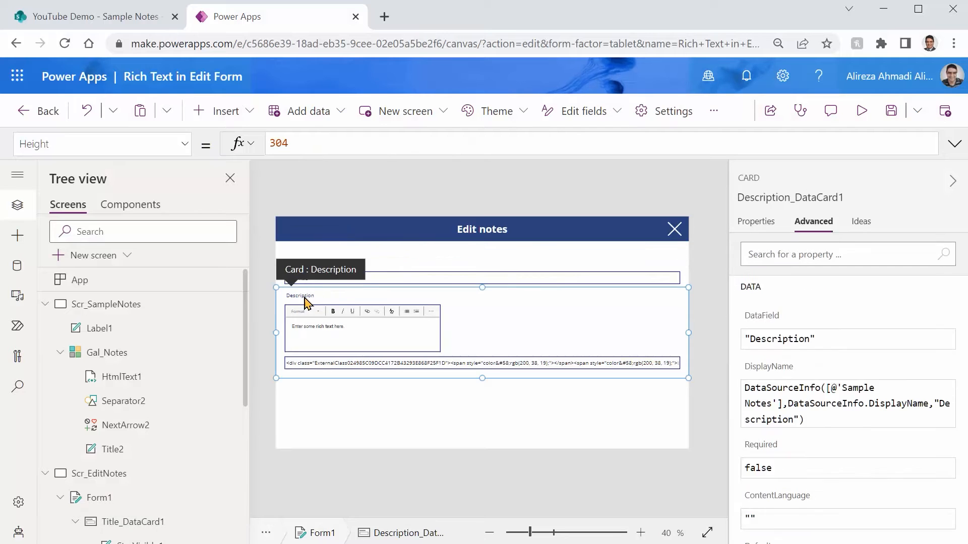
pyautogui.click(305, 298)
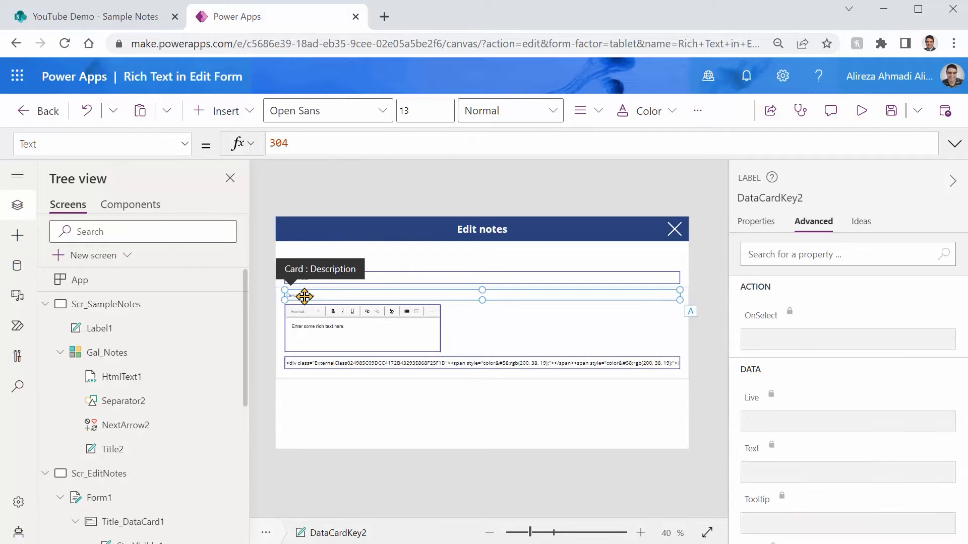
pyautogui.click(335, 332)
pyautogui.click(189, 146)
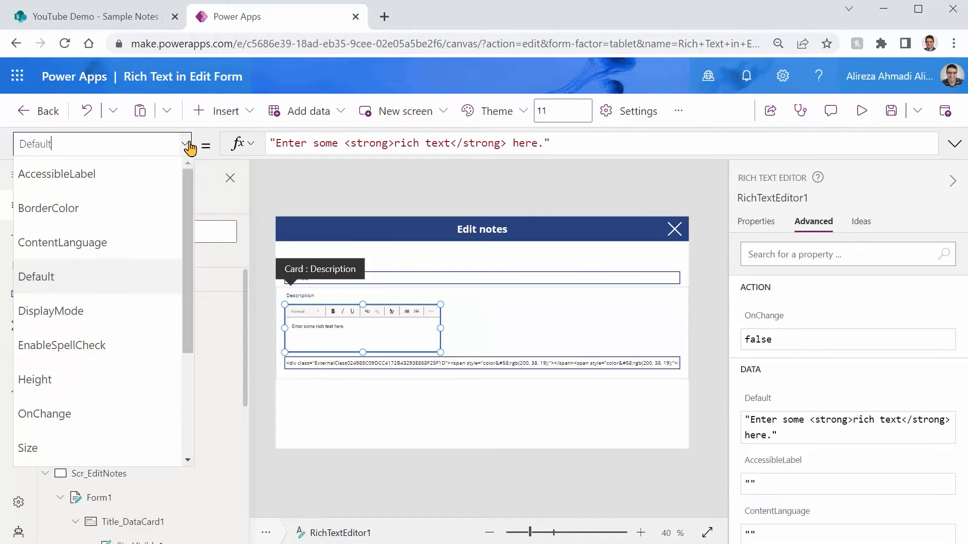
pyautogui.scroll(-3, 108, 388)
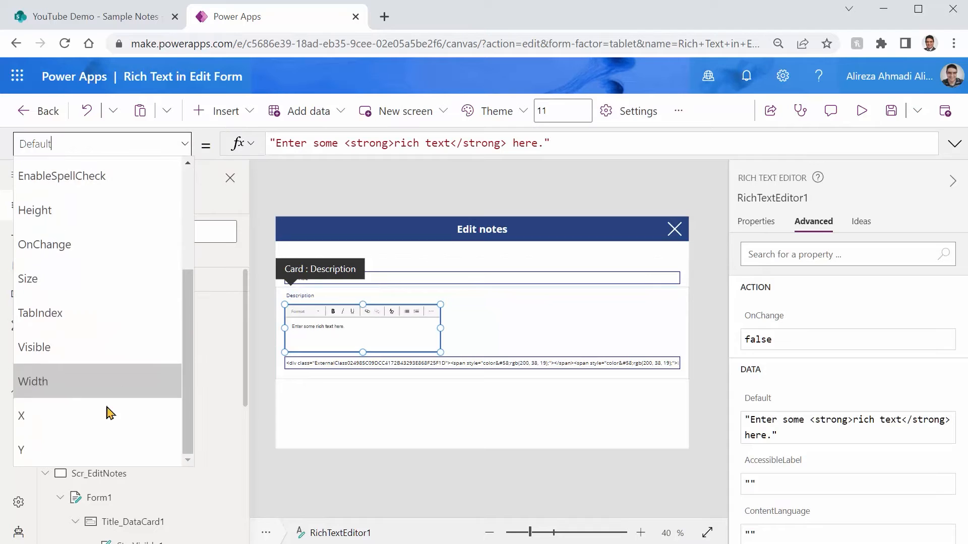
pyautogui.click(70, 444)
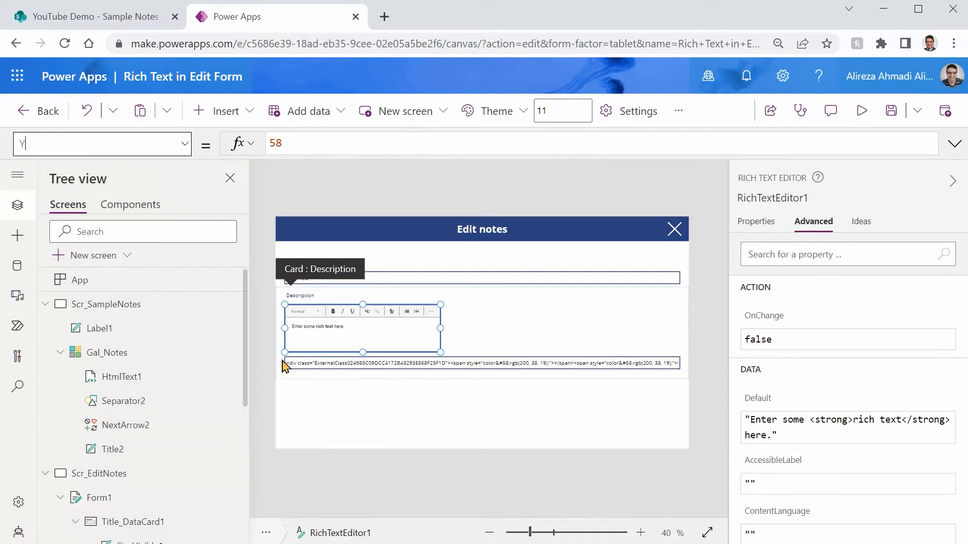
pyautogui.click(298, 297)
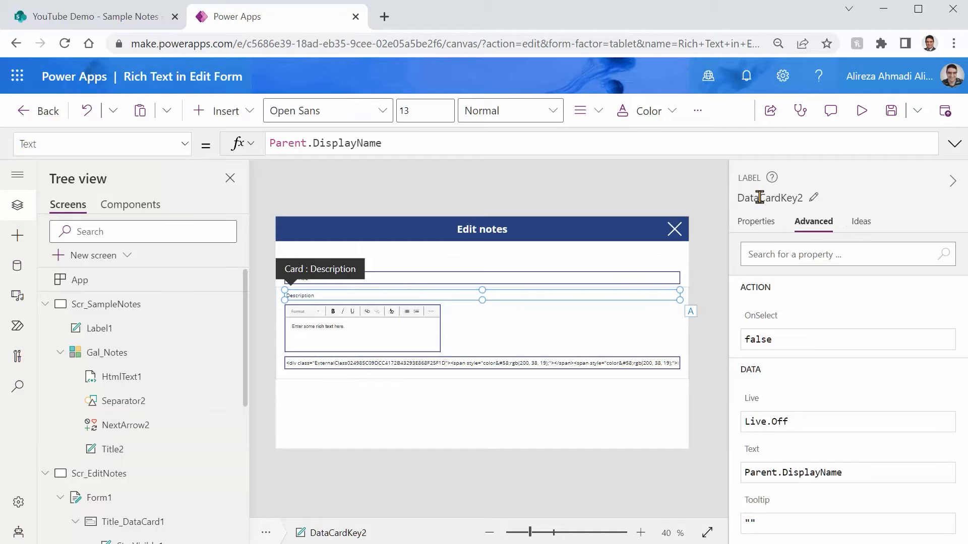
pyautogui.click(759, 197)
pyautogui.hotkey('ctrl', 'c')
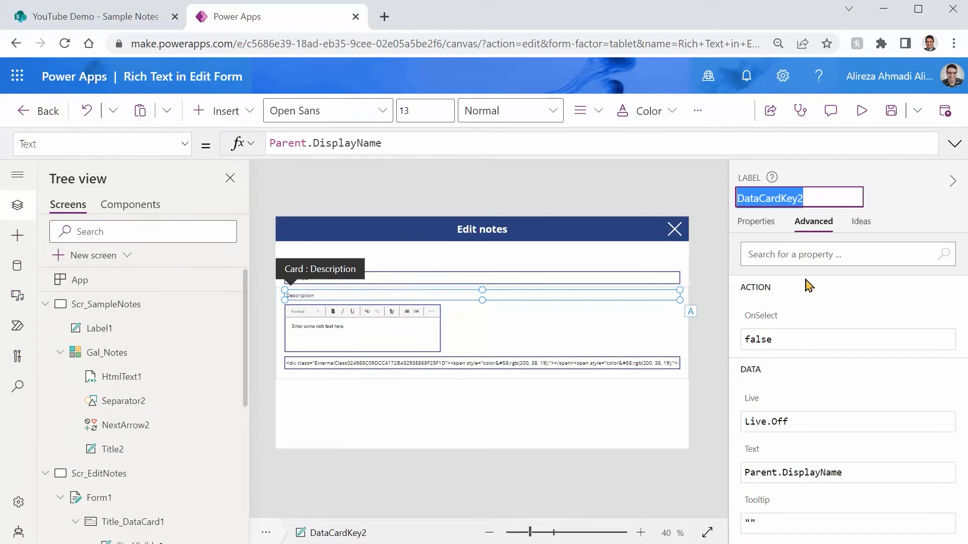
# Set the rich text editor's Y property to DataCardKey2.Y + DataCardKey2.Height + 5
pyautogui.click(370, 328)
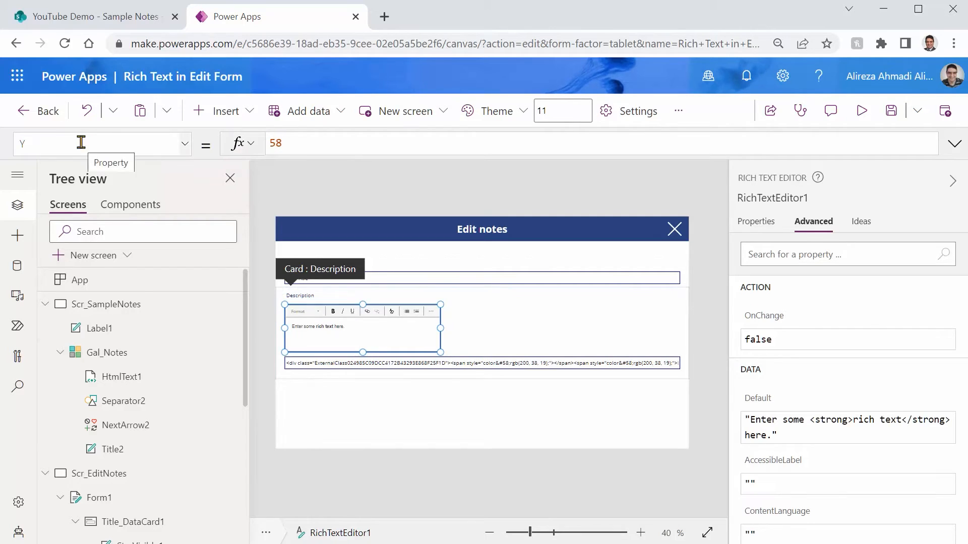
pyautogui.click(541, 148)
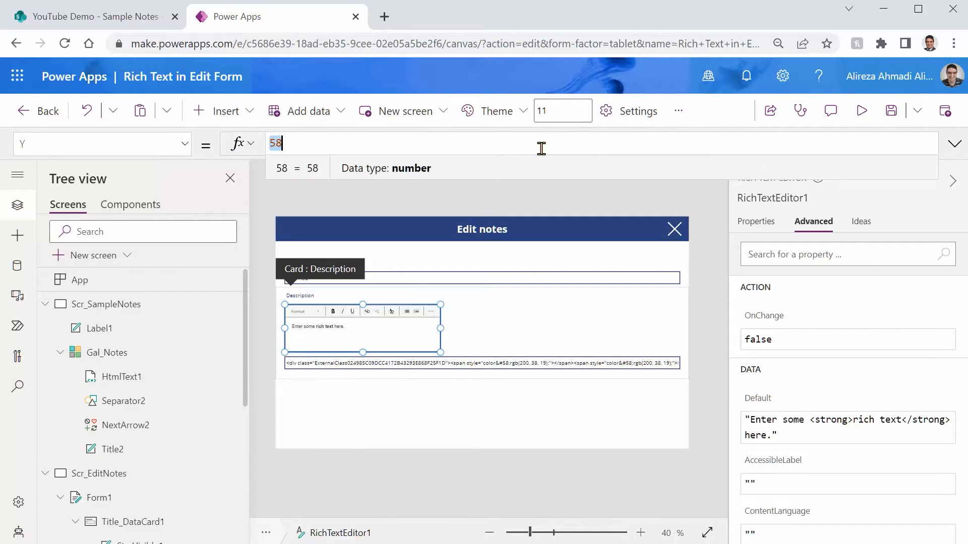
pyautogui.hotkey('ctrl', 'v')
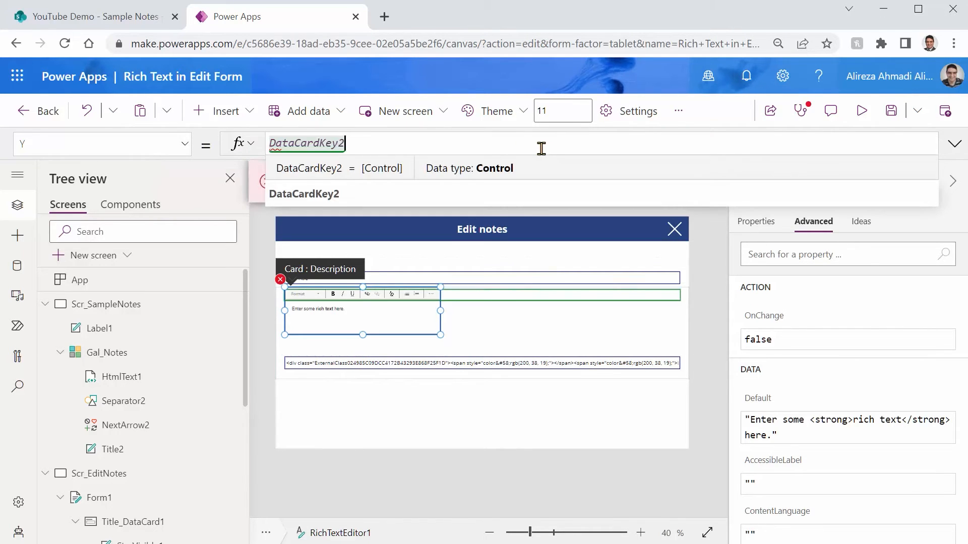
pyautogui.write('.y')
pyautogui.press('Tab')
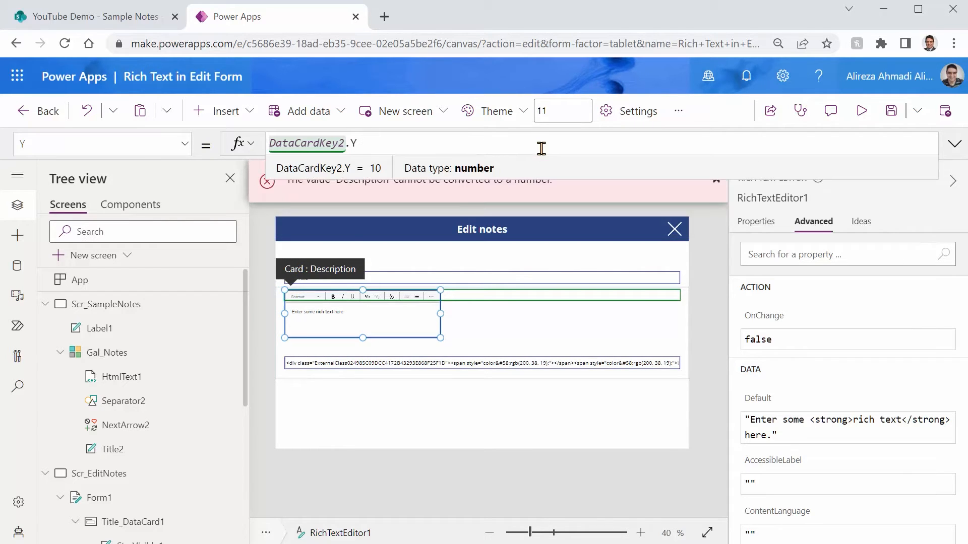
pyautogui.write('+ DataCardKey2.Heigh')
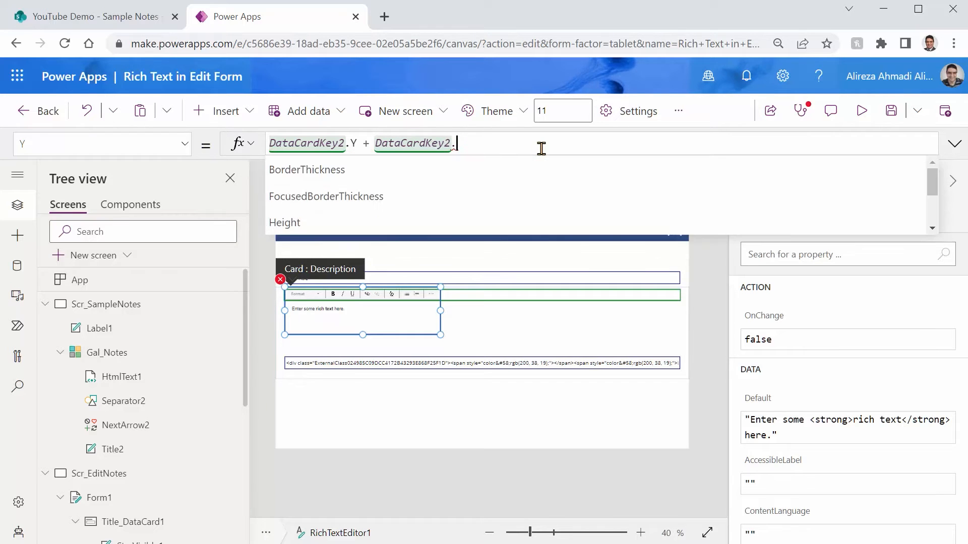
pyautogui.press('Tab')
pyautogui.write('+ 5')
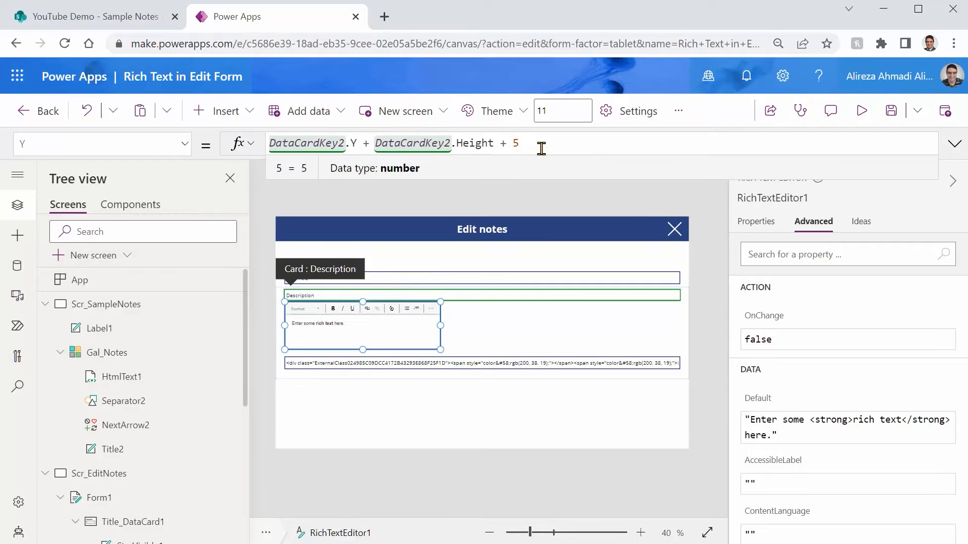
# Preview the Edit notes screen to examine the rich text editor's placement, then return and check the editor's X property
pyautogui.click(861, 111)
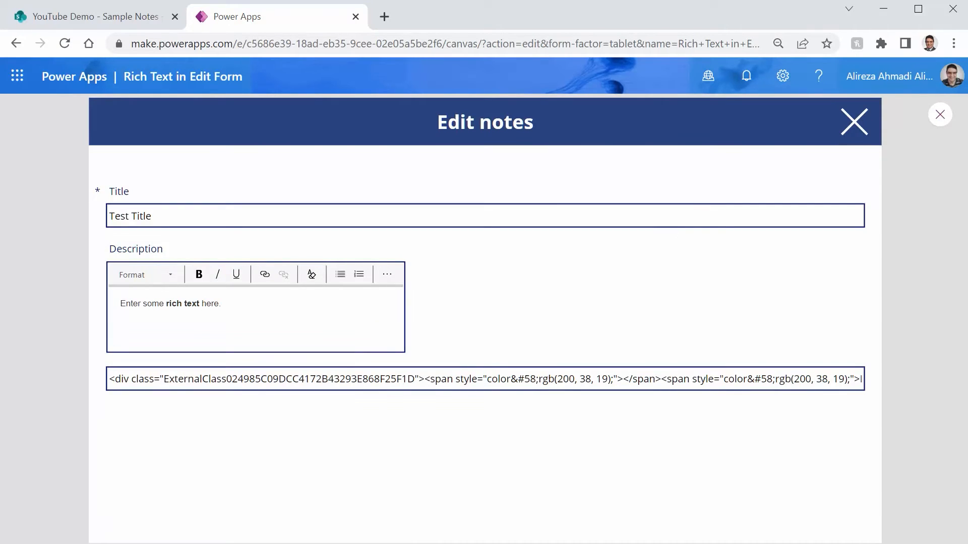
pyautogui.click(940, 114)
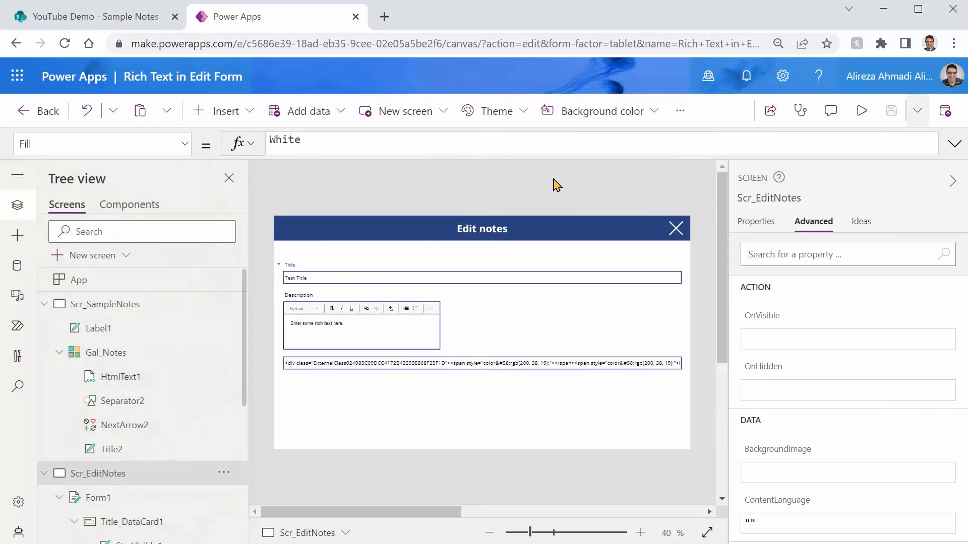
pyautogui.click(397, 343)
pyautogui.click(379, 335)
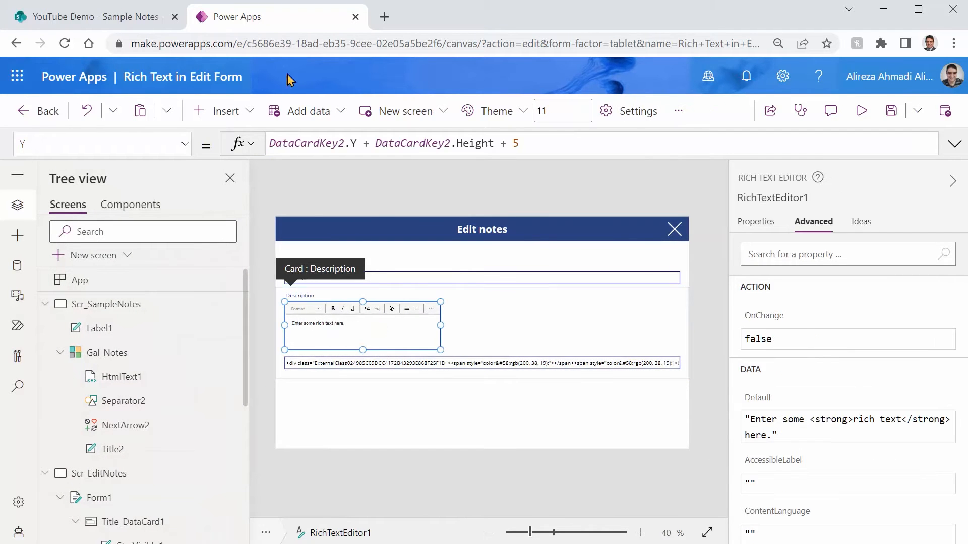
pyautogui.click(183, 144)
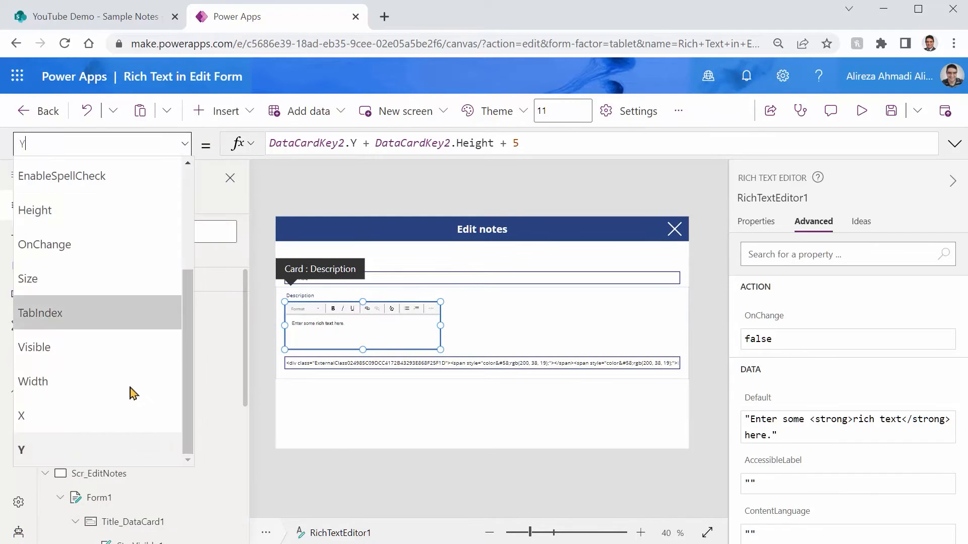
pyautogui.click(101, 427)
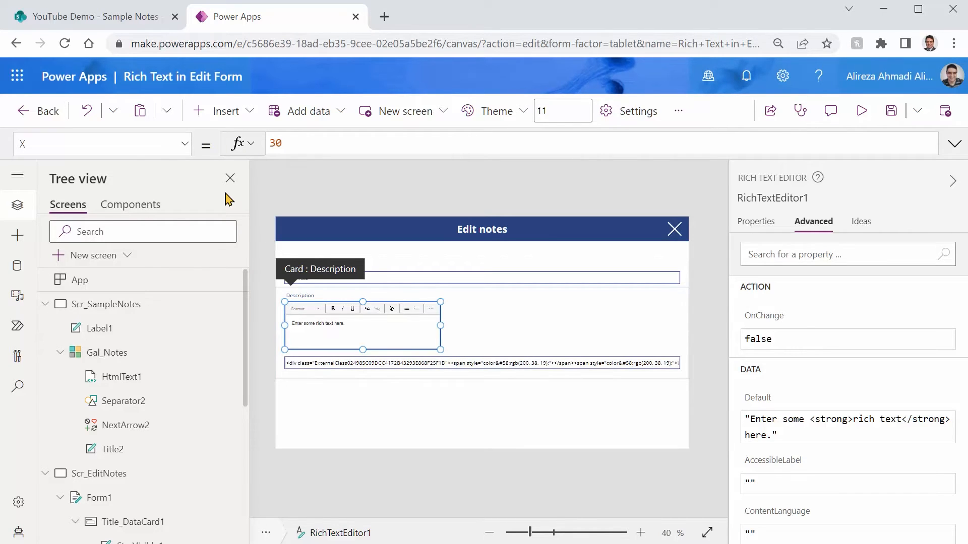
# Set the rich text editor's Width property to Parent.Width - 60
pyautogui.click(184, 143)
pyautogui.click(120, 391)
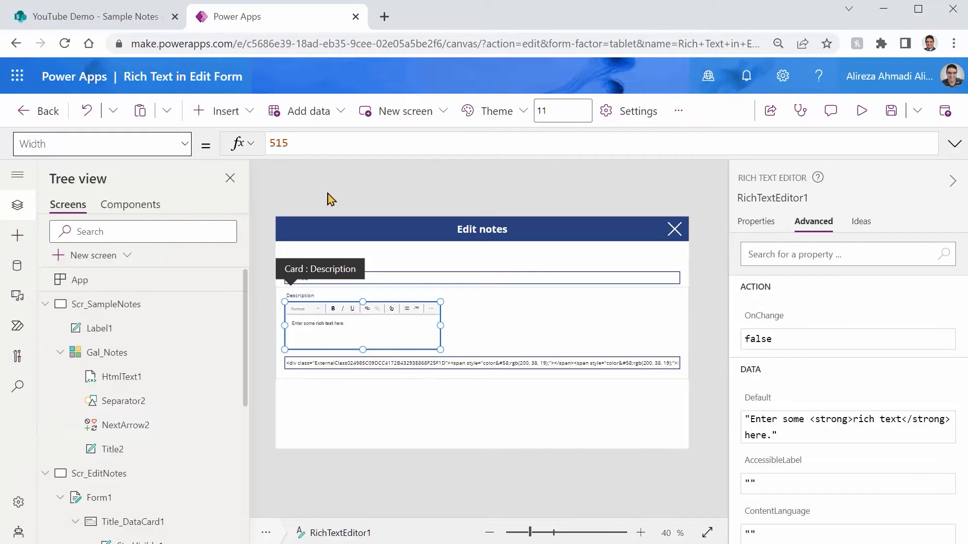
pyautogui.click(325, 146)
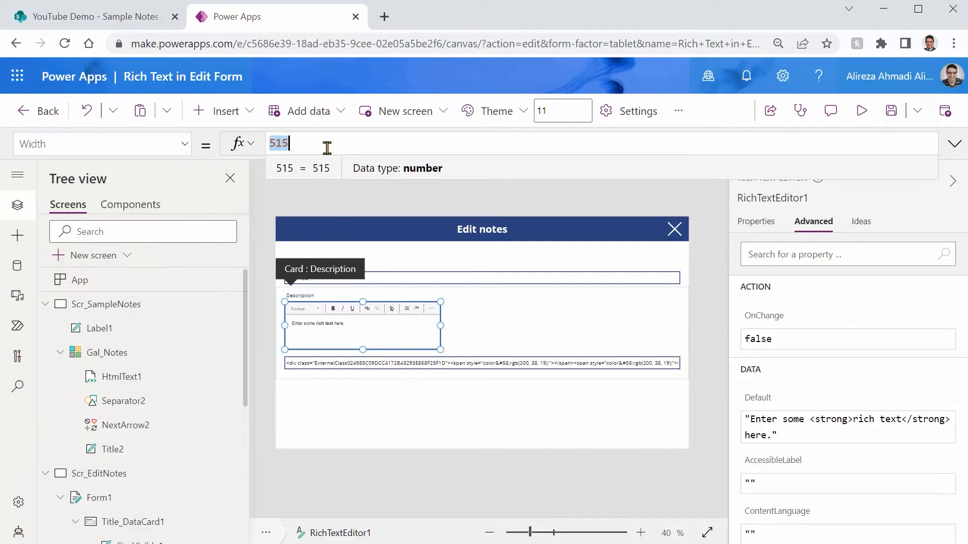
pyautogui.write('Parent.Width')
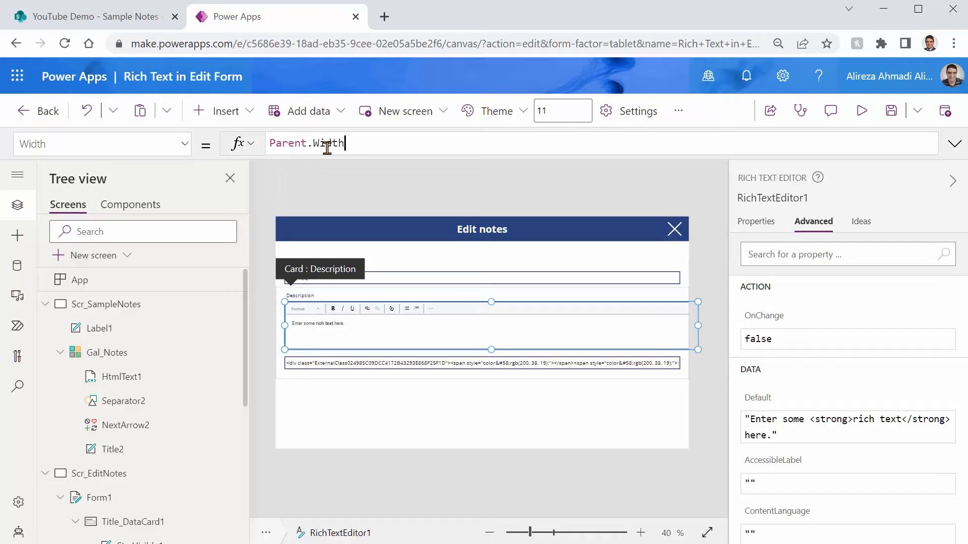
pyautogui.write(' - 60')
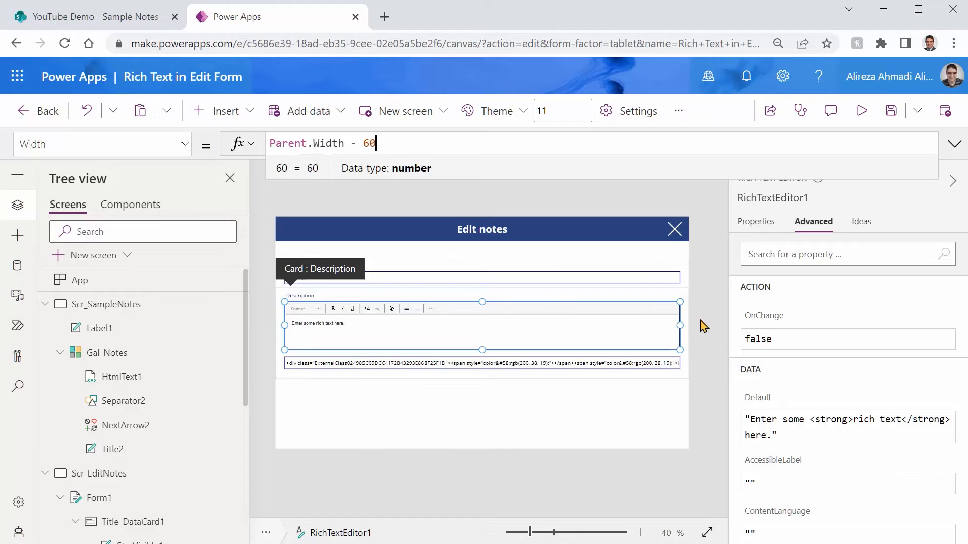
# Preview the Edit notes screen to compare the rich text editor's width with the other fields, then return to editing
pyautogui.click(860, 111)
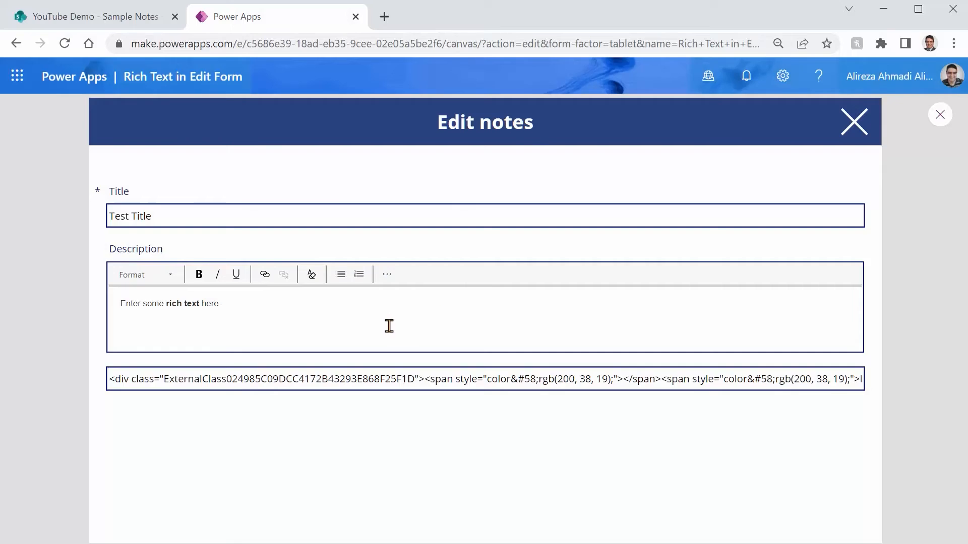
pyautogui.click(389, 325)
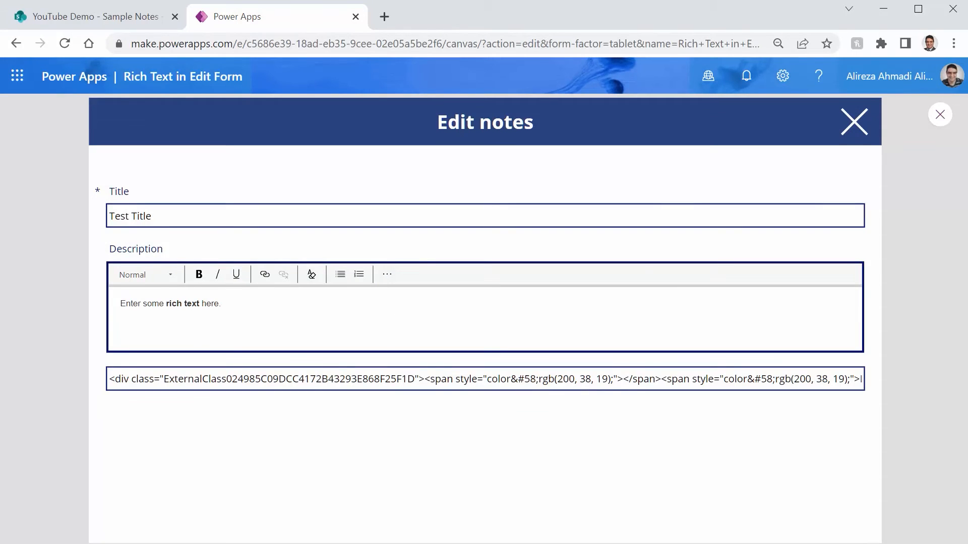
pyautogui.click(938, 115)
# Collapse the properties pane and fit the Edit notes screen to the enlarged canvas area
pyautogui.click(448, 337)
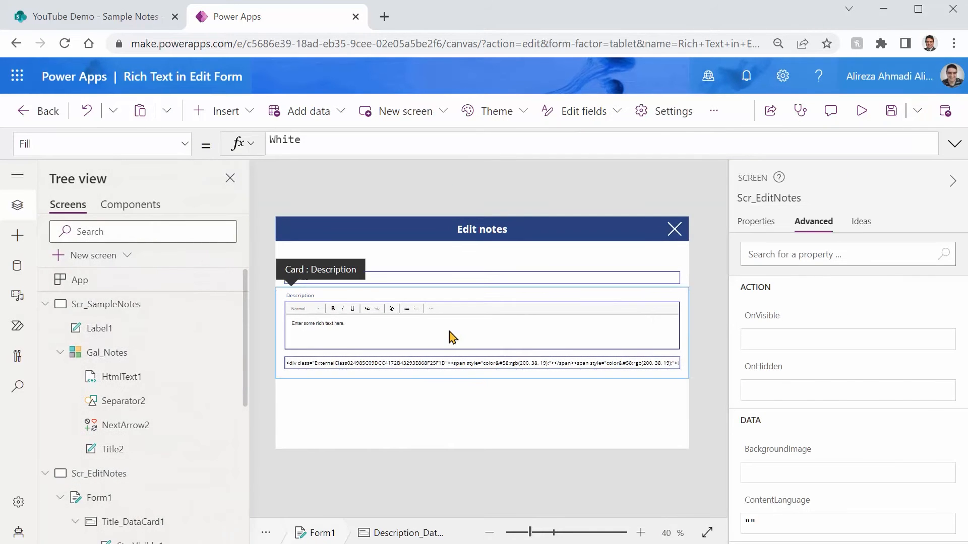
pyautogui.click(953, 182)
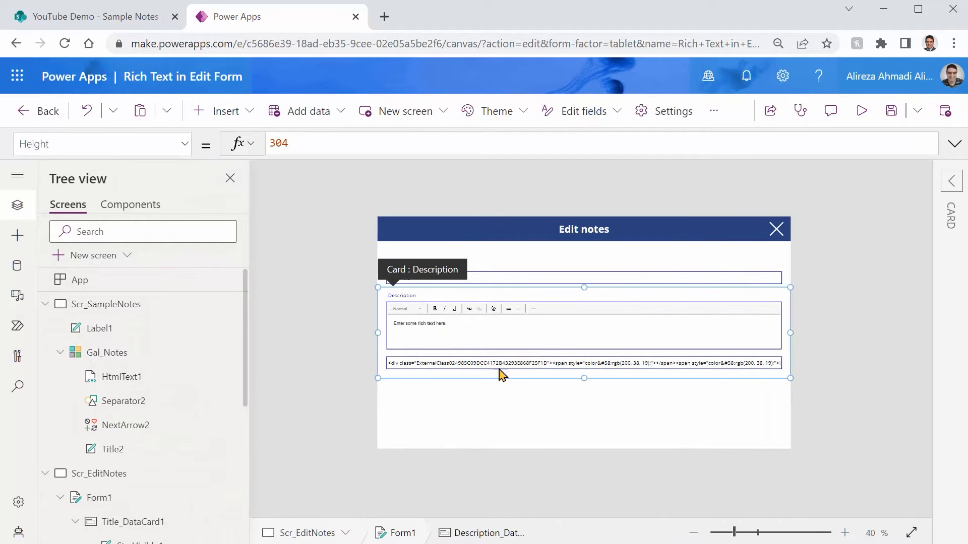
pyautogui.click(910, 533)
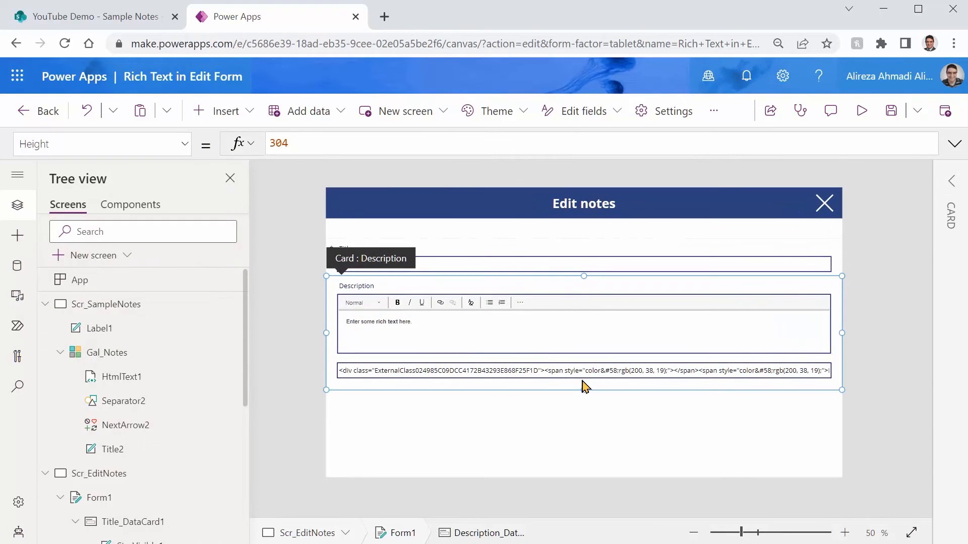
# Set the rich text editor's Default property to Parent.Default
pyautogui.click(472, 337)
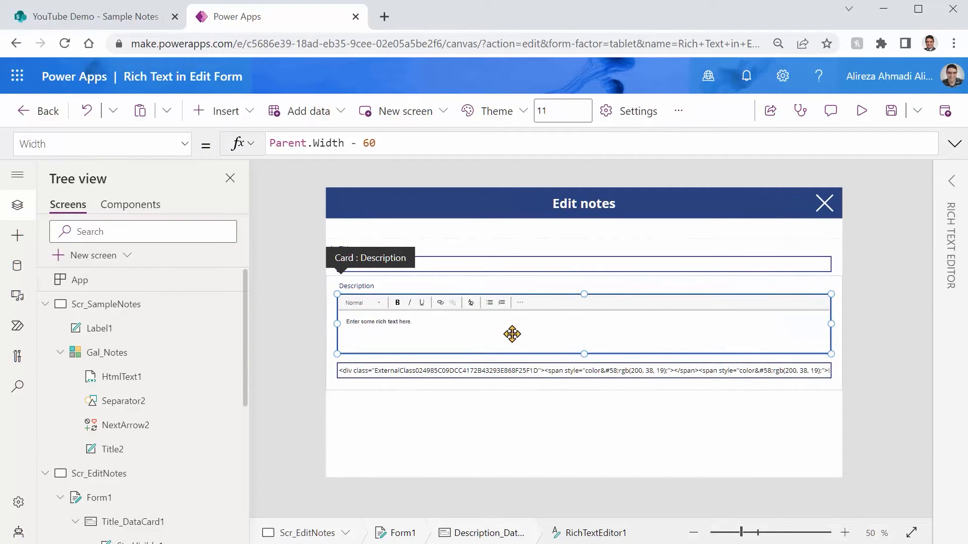
pyautogui.click(182, 147)
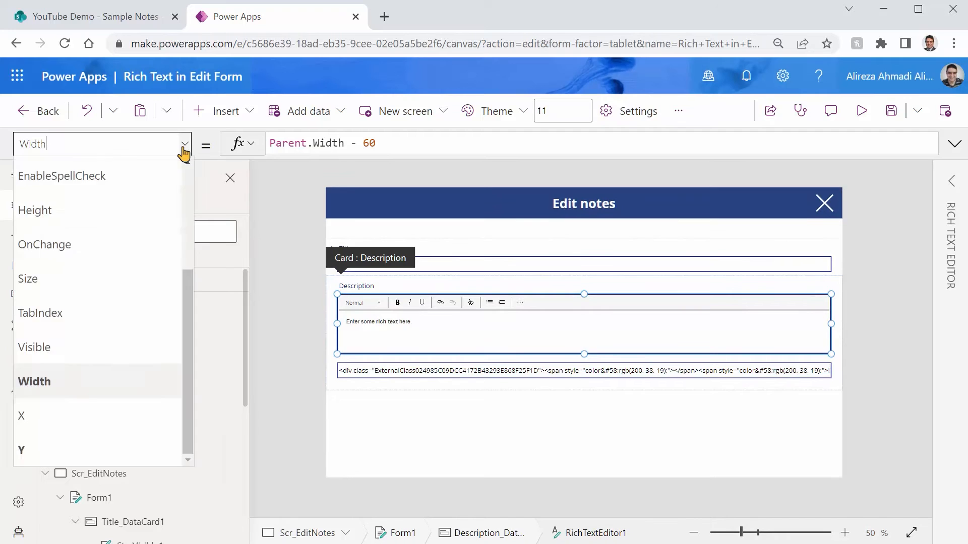
pyautogui.scroll(5, 78, 317)
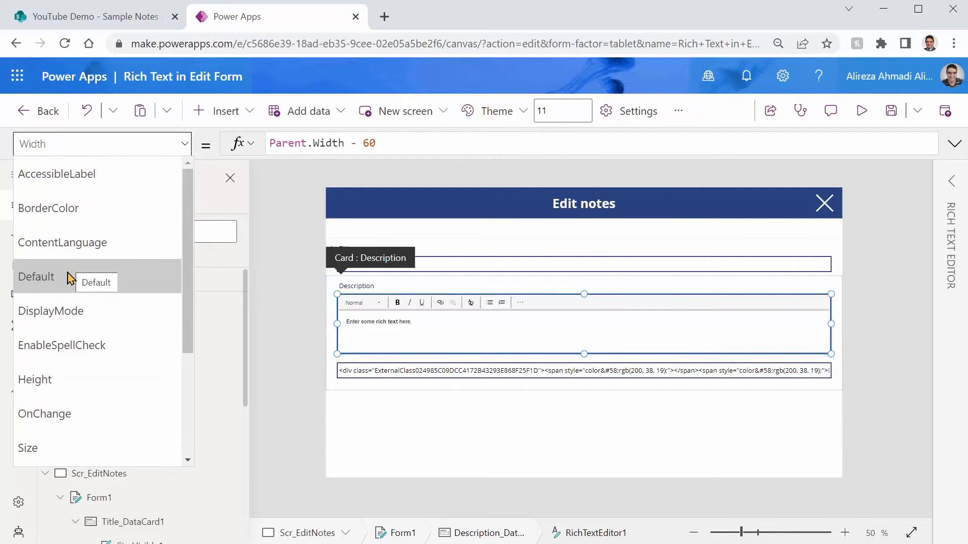
pyautogui.click(71, 274)
pyautogui.click(454, 147)
pyautogui.hotkey('ctrl', 'a')
pyautogui.press('BackSpace')
pyautogui.write('Pare')
pyautogui.press('Tab')
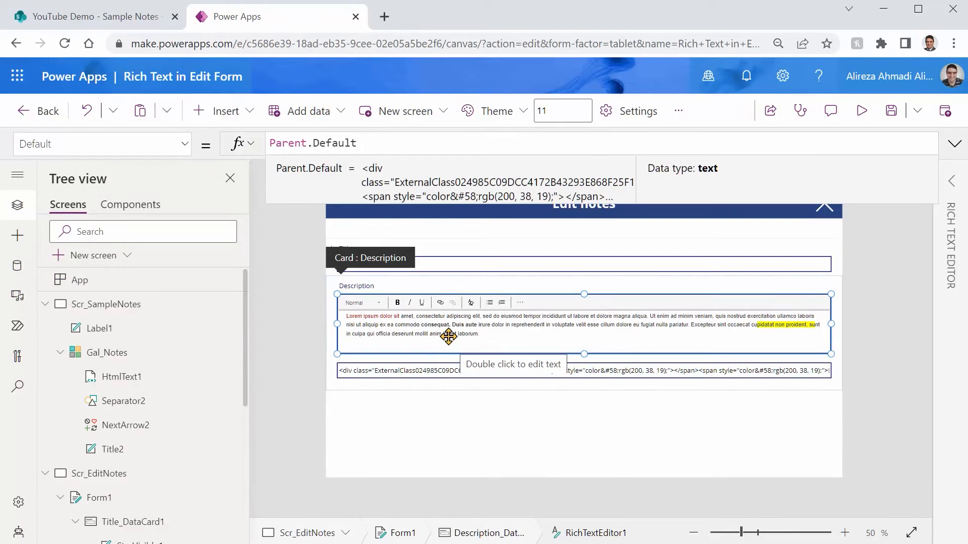
# Set the rich text editor's DisplayMode property to Parent.DisplayMode
pyautogui.click(182, 146)
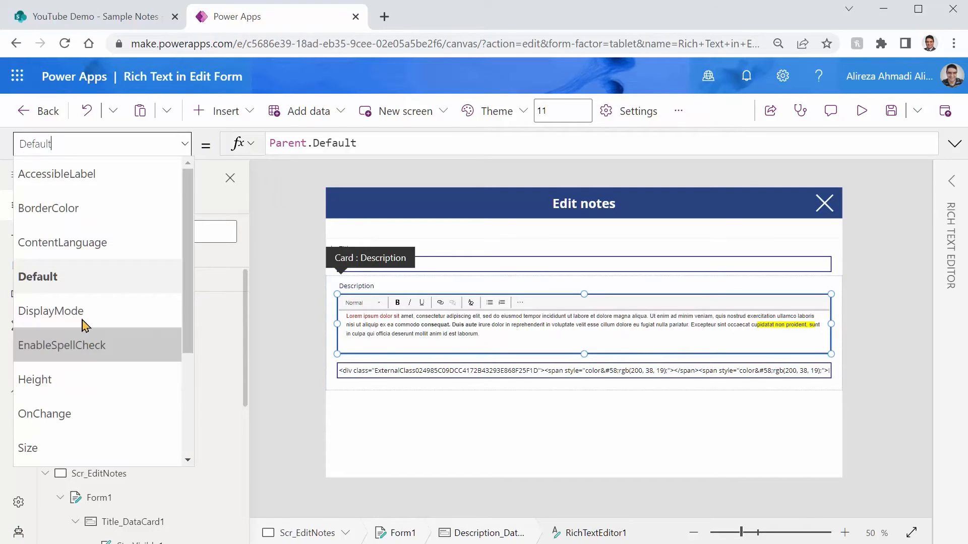
pyautogui.click(149, 311)
pyautogui.click(371, 144)
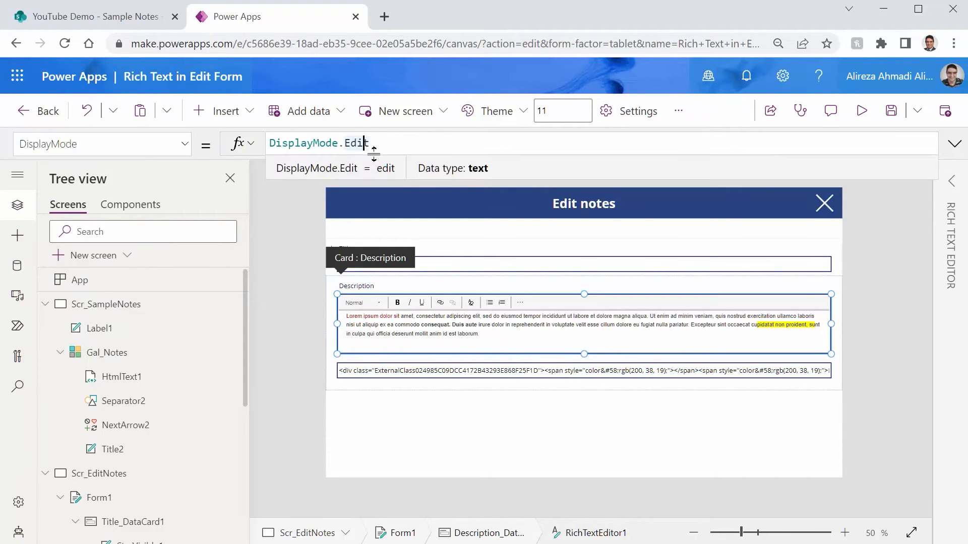
pyautogui.hotkey('ctrl', 'a')
pyautogui.write('Pare')
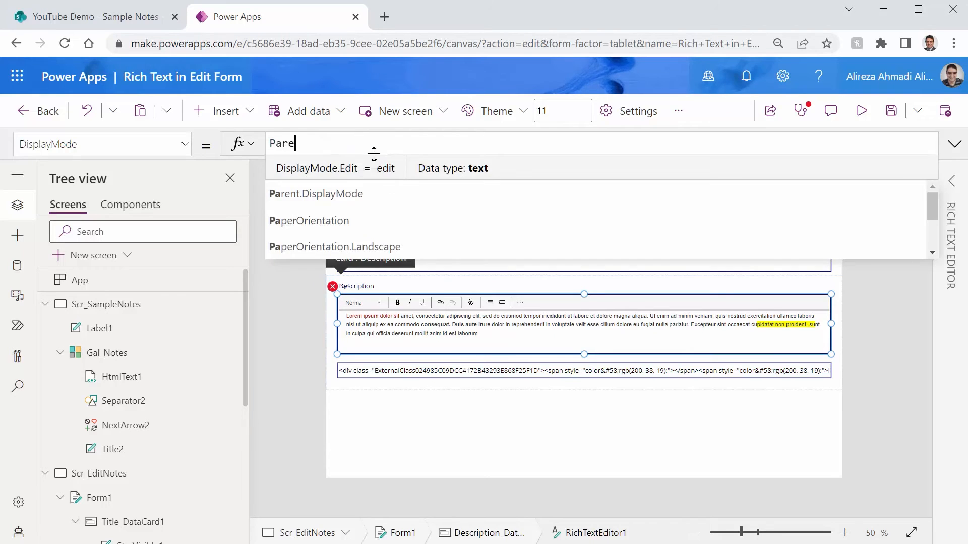
pyautogui.press('Tab')
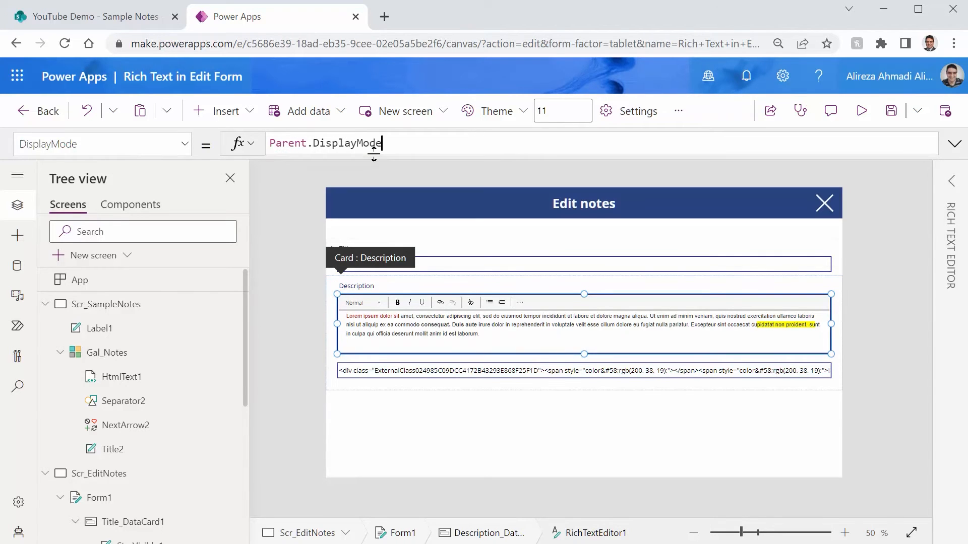
# Save the app and delete the original text input below the rich text editor in the Description card
pyautogui.hotkey('ctrl', 's')
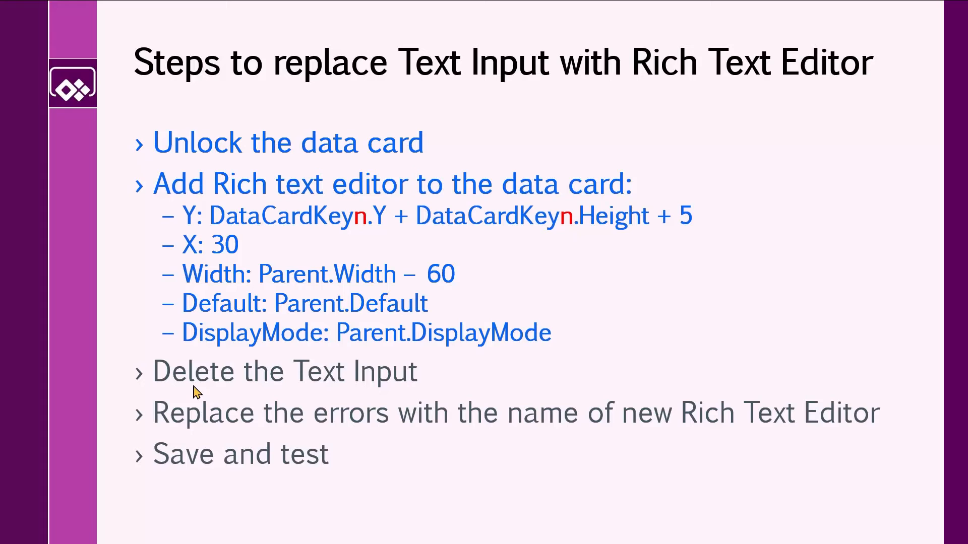
pyautogui.hotkey('alt', 'Tab')
pyautogui.click(410, 373)
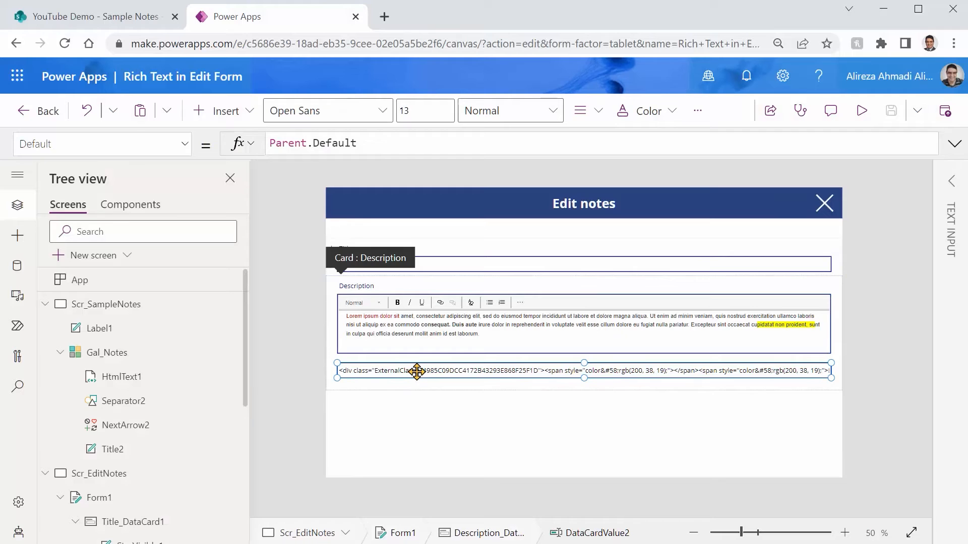
pyautogui.press('Delete')
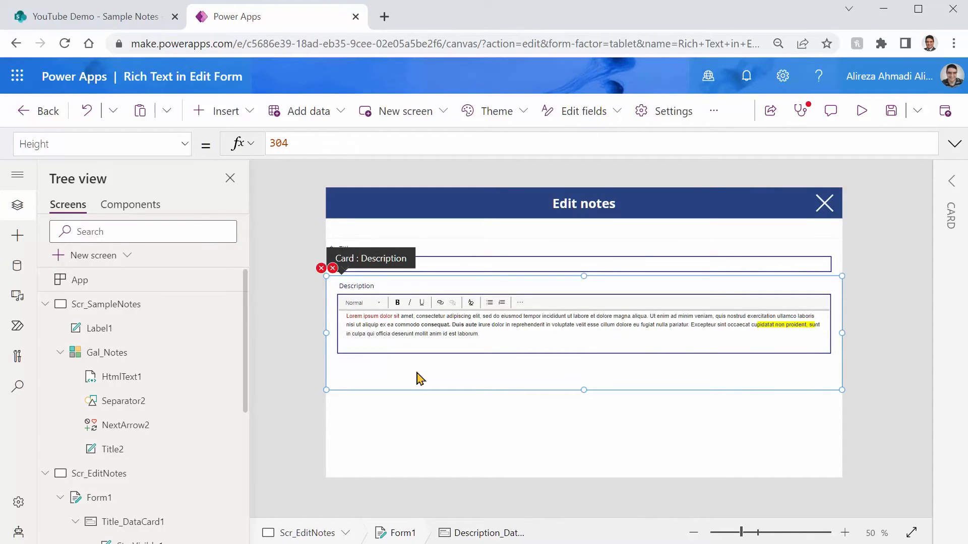
pyautogui.moveTo(340, 275)
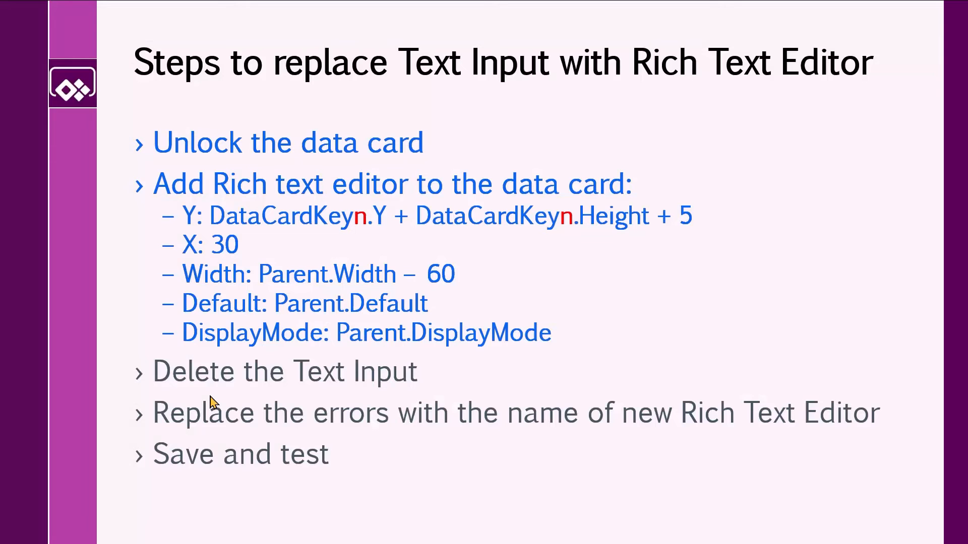
pyautogui.click(210, 397)
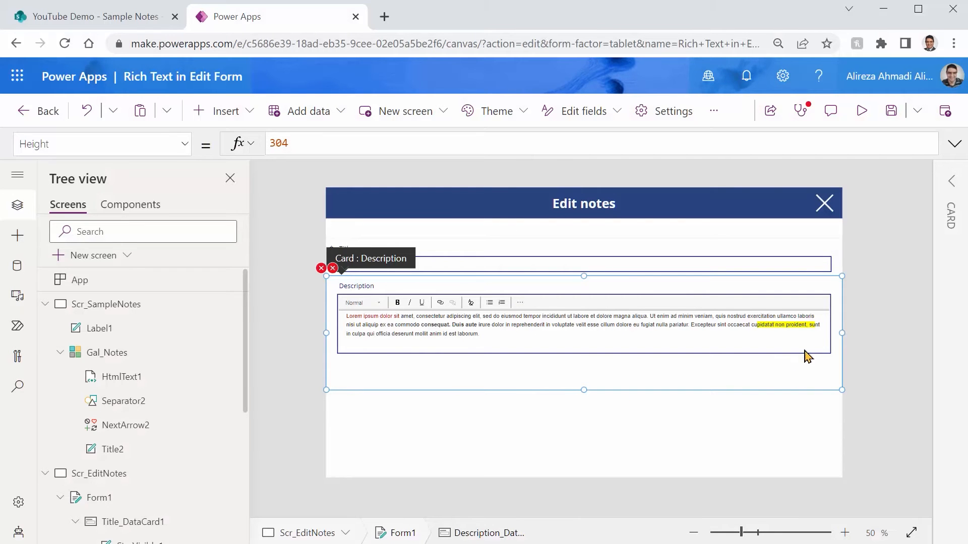
pyautogui.moveTo(325, 275)
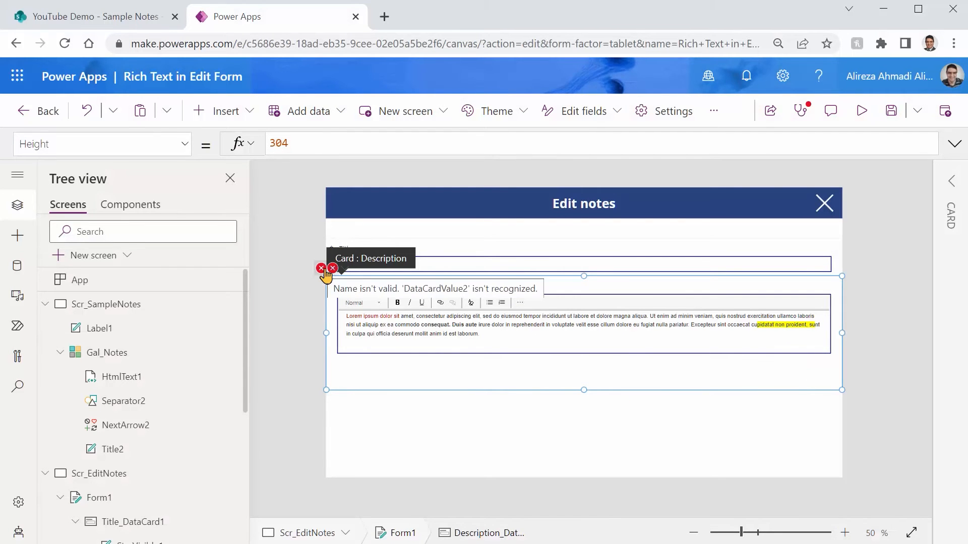
# Rename the rich text editor to rt_Description and copy the new name
pyautogui.click(461, 326)
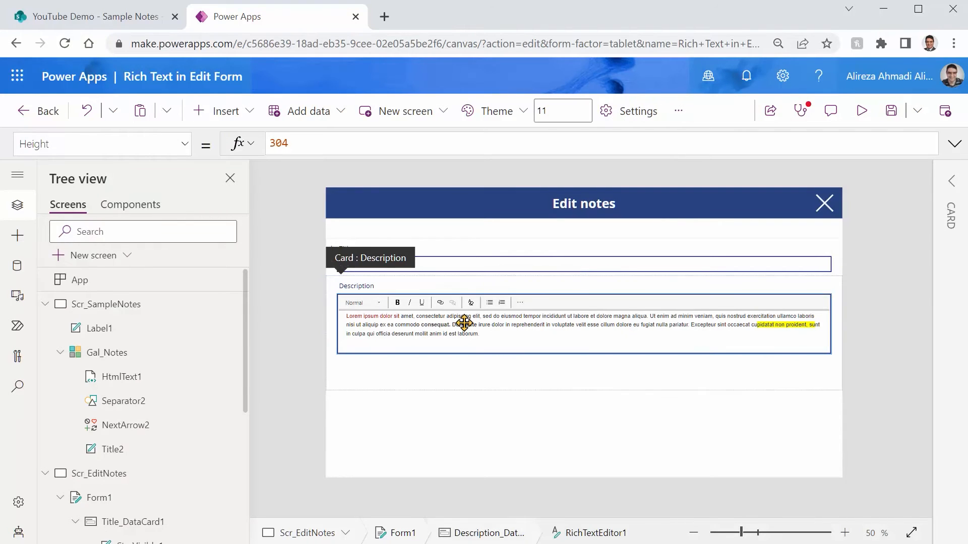
pyautogui.click(948, 186)
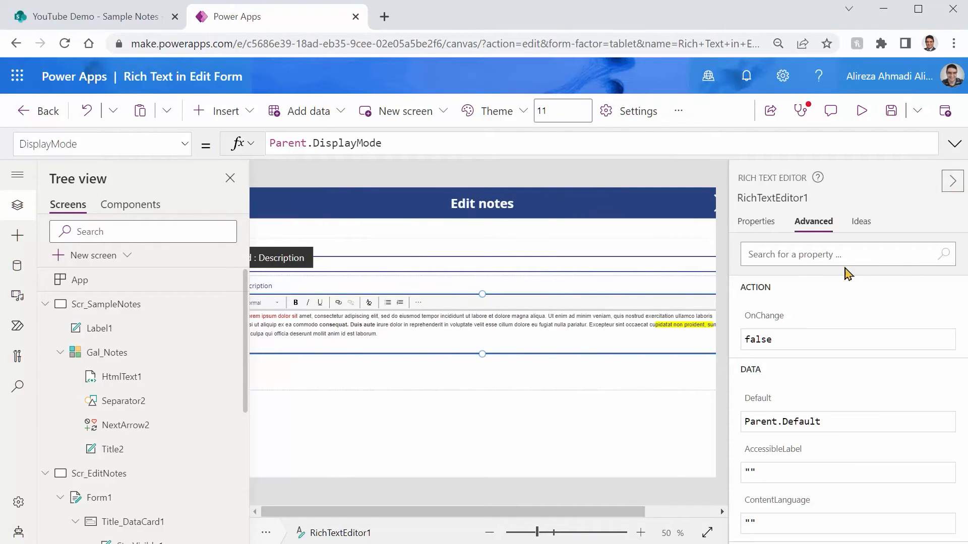
pyautogui.click(805, 196)
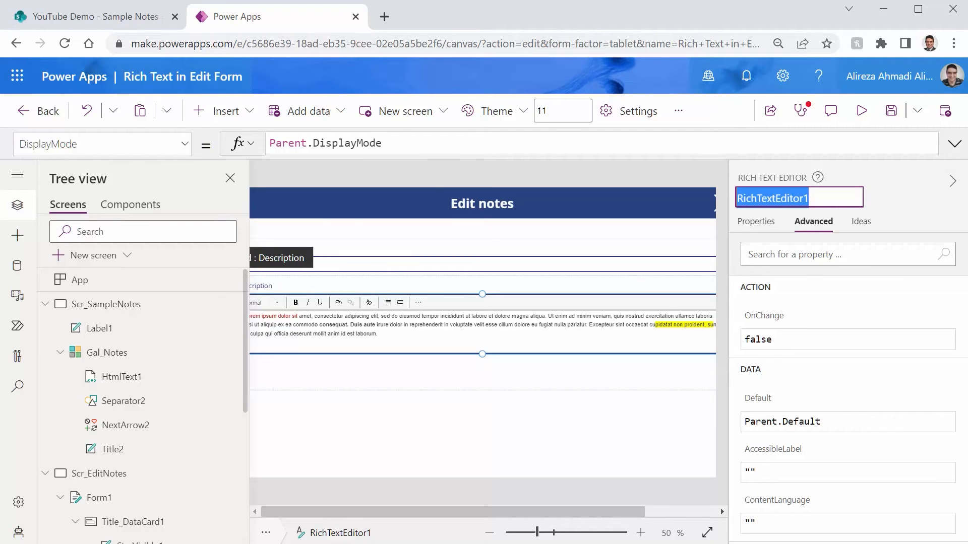
pyautogui.write('rt_Description')
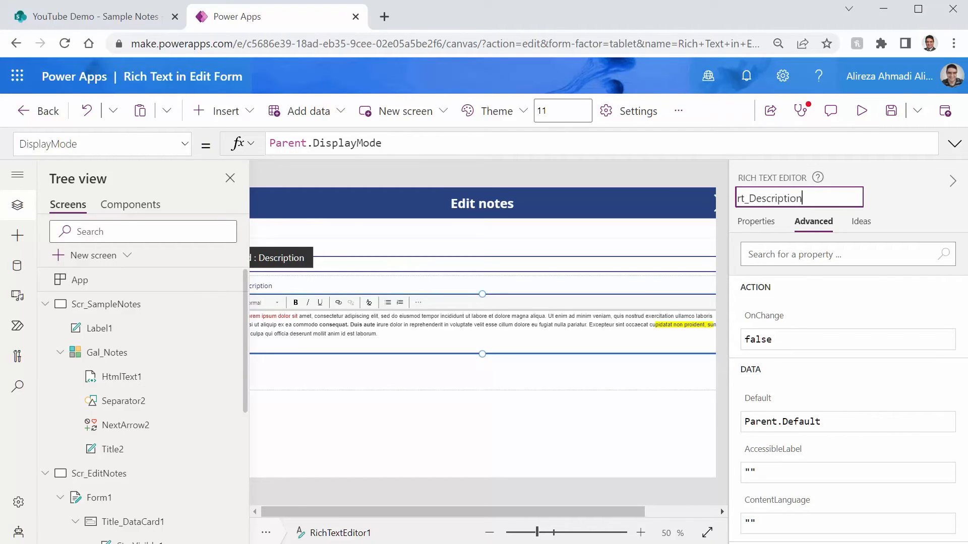
pyautogui.hotkey('ctrl', 'a')
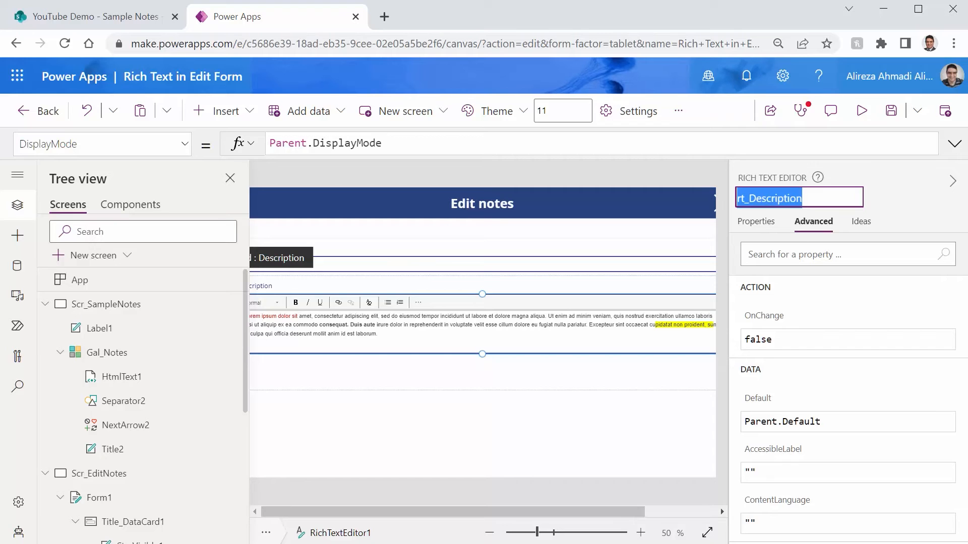
pyautogui.press('Return')
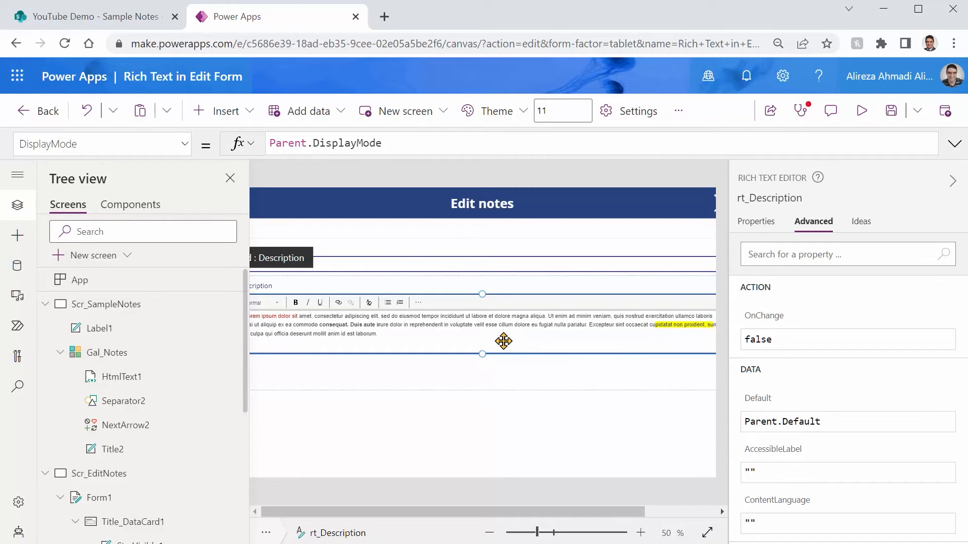
pyautogui.click(951, 184)
# Fix the Description card's Update property by setting it to rt_Description.HtmlText, and save the app
pyautogui.moveTo(321, 272)
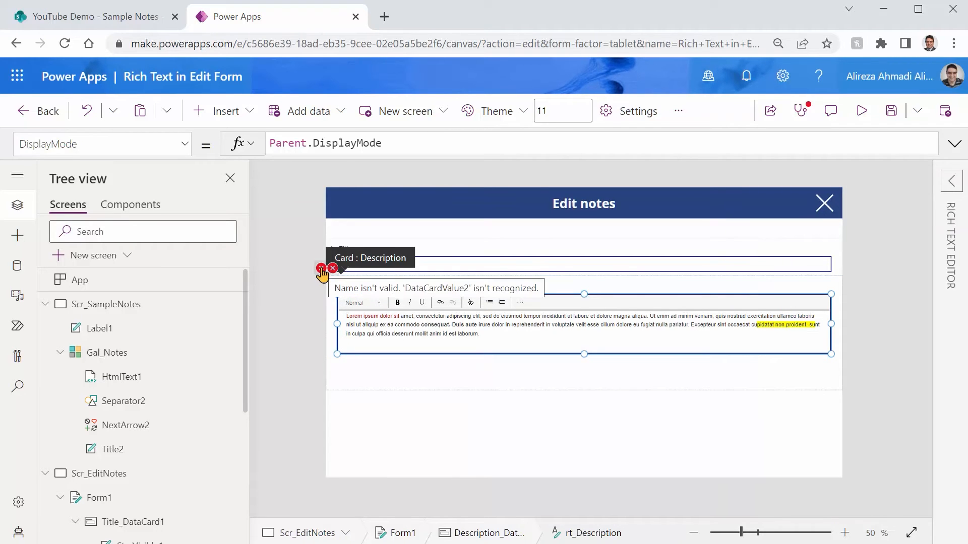
pyautogui.click(321, 272)
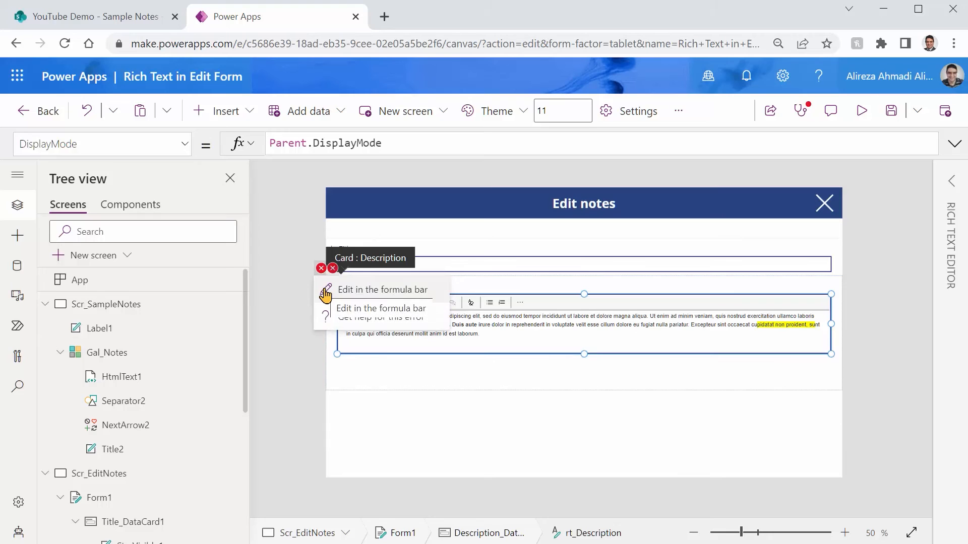
pyautogui.click(326, 290)
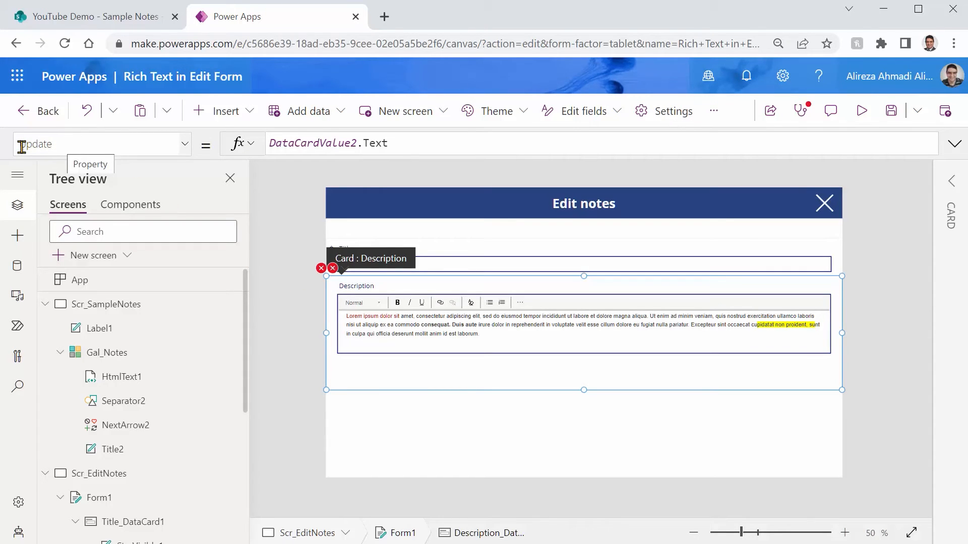
pyautogui.click(951, 184)
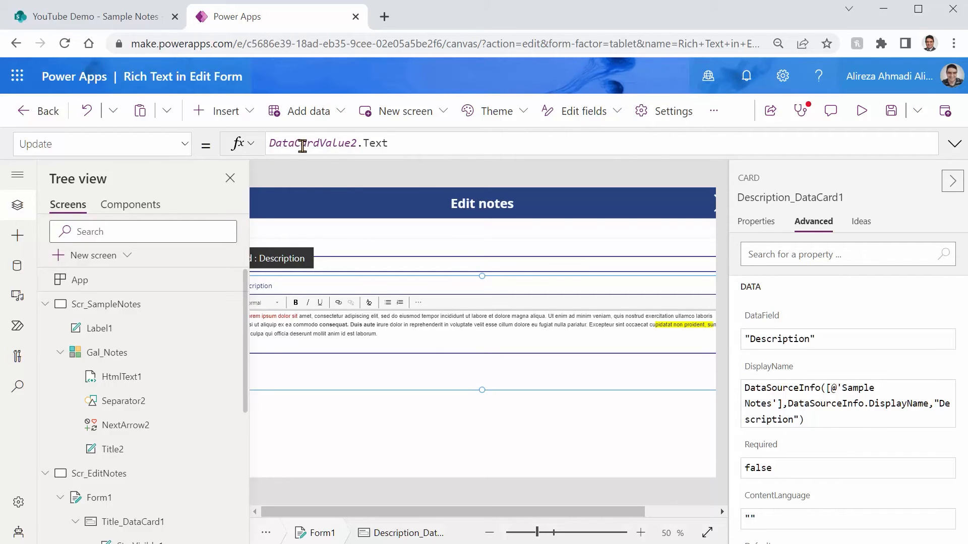
pyautogui.moveTo(335, 144)
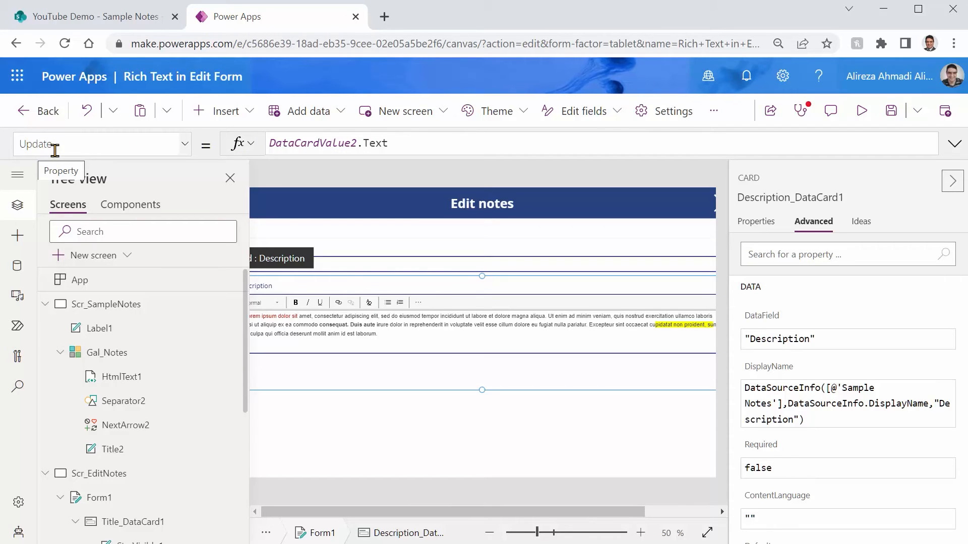
pyautogui.doubleClick(327, 145)
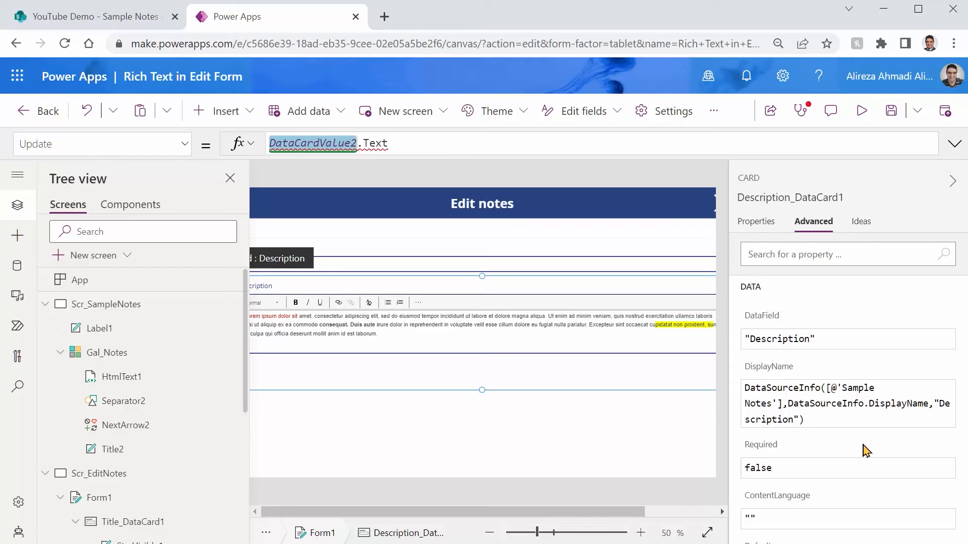
pyautogui.write('rt_Description')
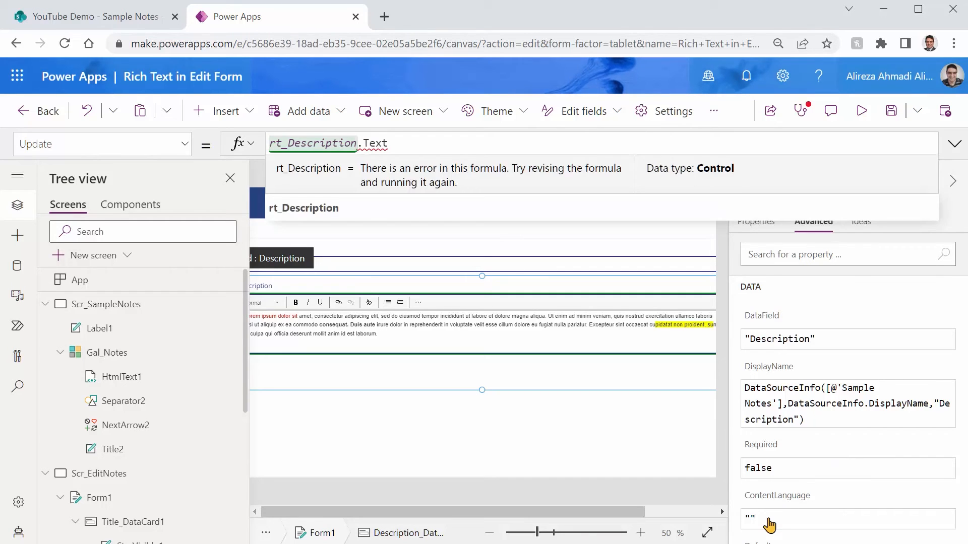
pyautogui.doubleClick(381, 143)
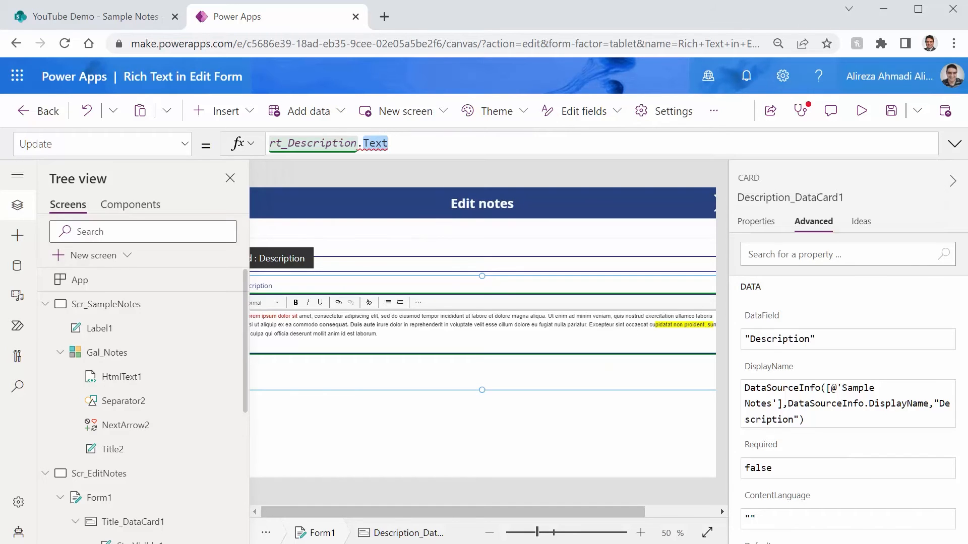
pyautogui.write('ht')
pyautogui.press('Tab')
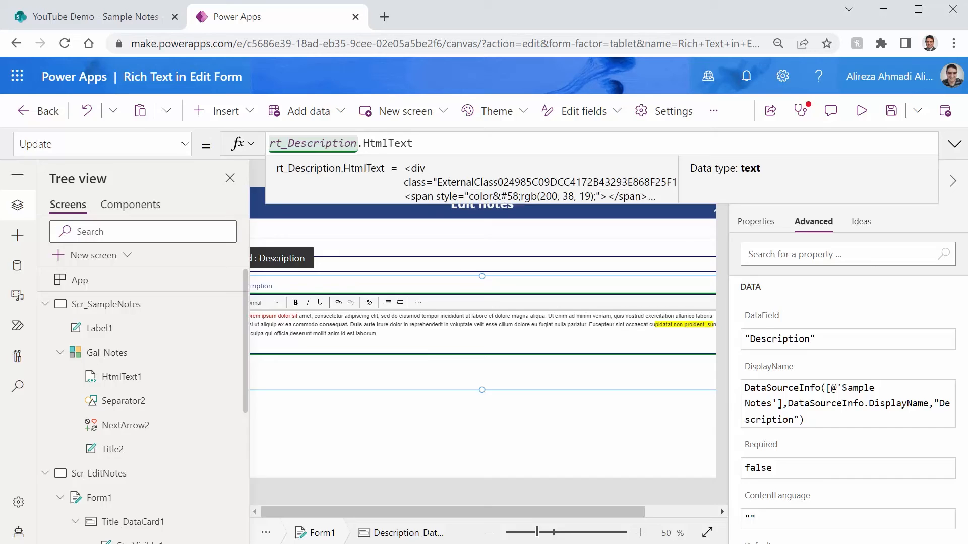
pyautogui.hotkey('ctrl', 's')
pyautogui.click(952, 181)
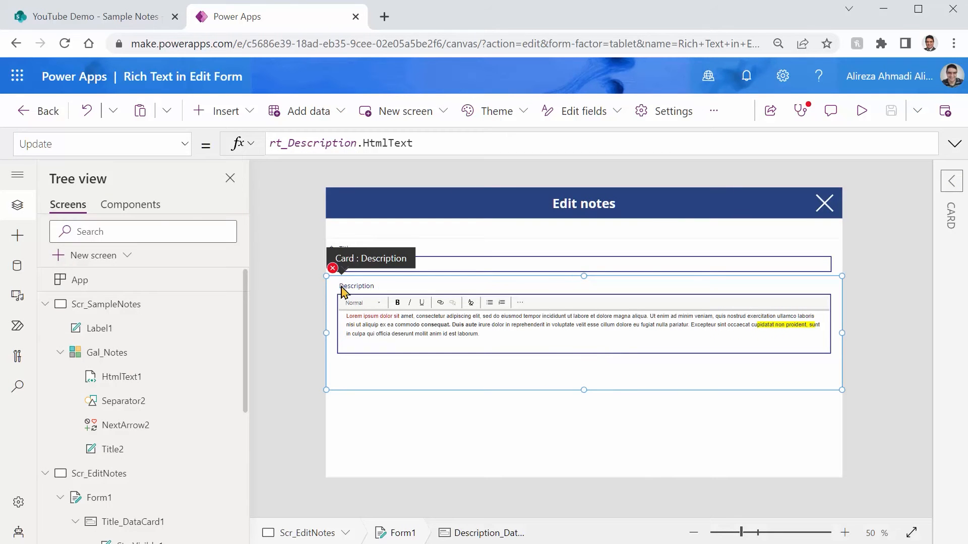
# Set the Y property of the Description card's error message label to rt_Description.Y + rt_Description.Height, and save the app
pyautogui.moveTo(331, 273)
pyautogui.click(331, 274)
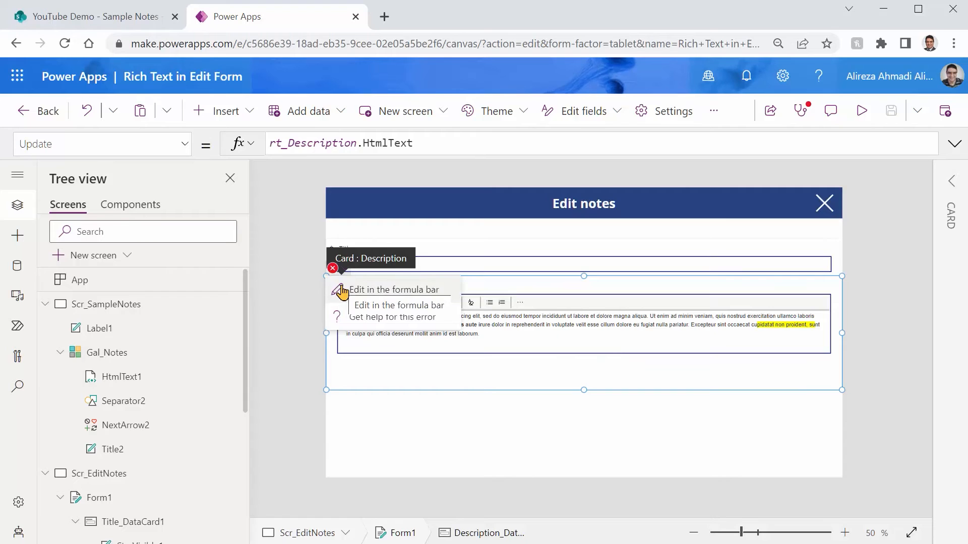
pyautogui.click(342, 290)
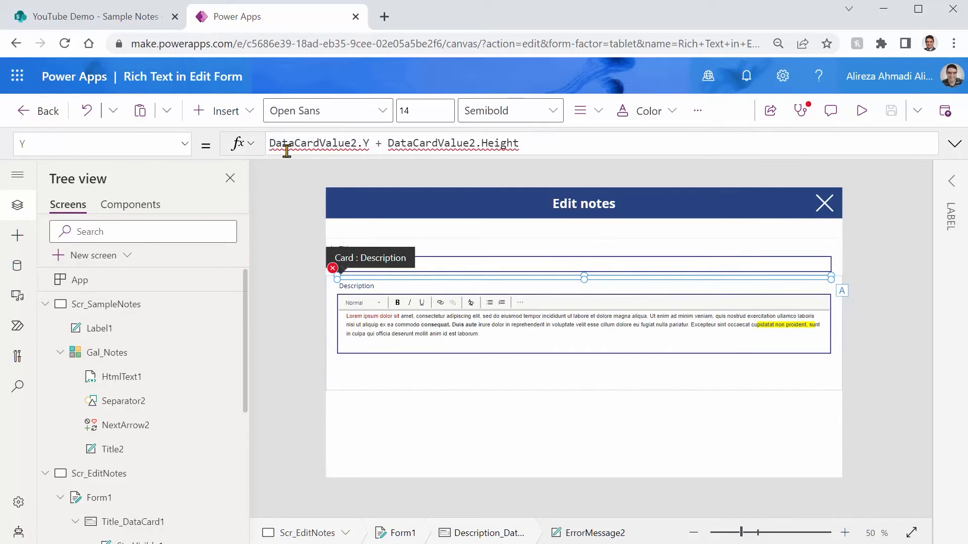
pyautogui.doubleClick(335, 143)
pyautogui.write('rt_Description')
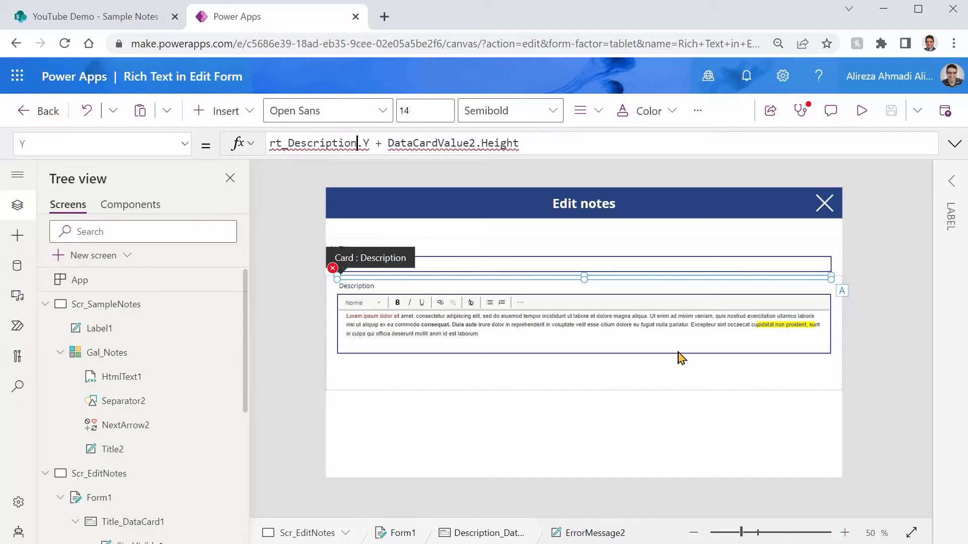
pyautogui.doubleClick(429, 144)
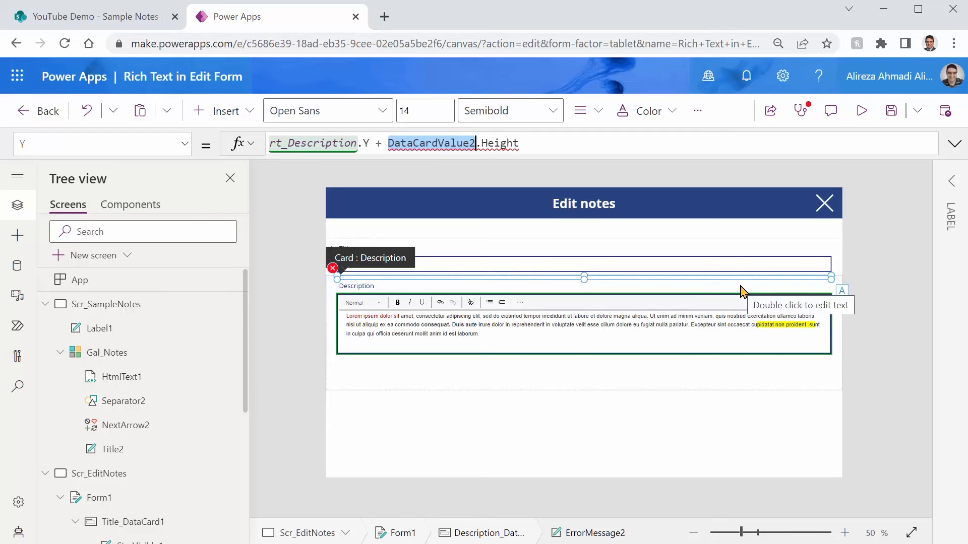
pyautogui.write('rt_Description')
pyautogui.hotkey('ctrl', 's')
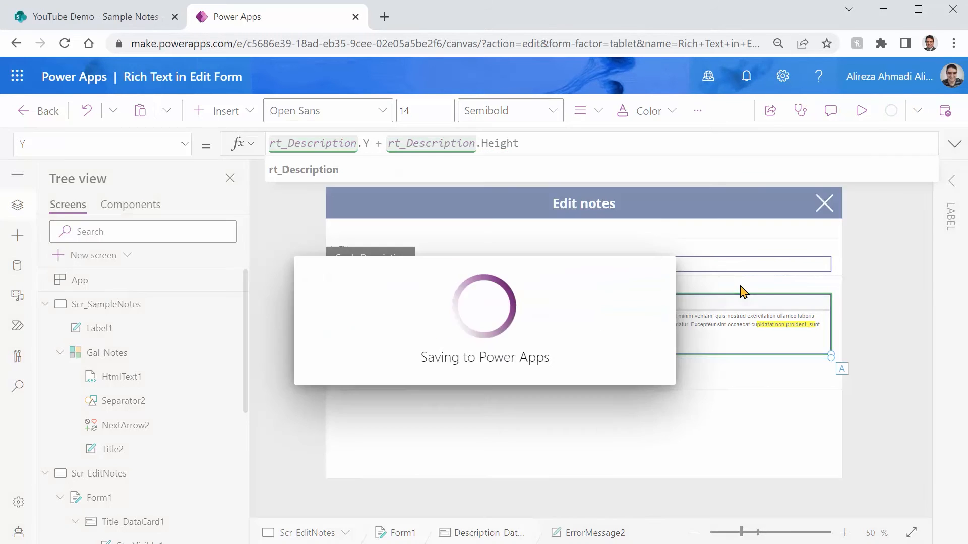
pyautogui.click(633, 410)
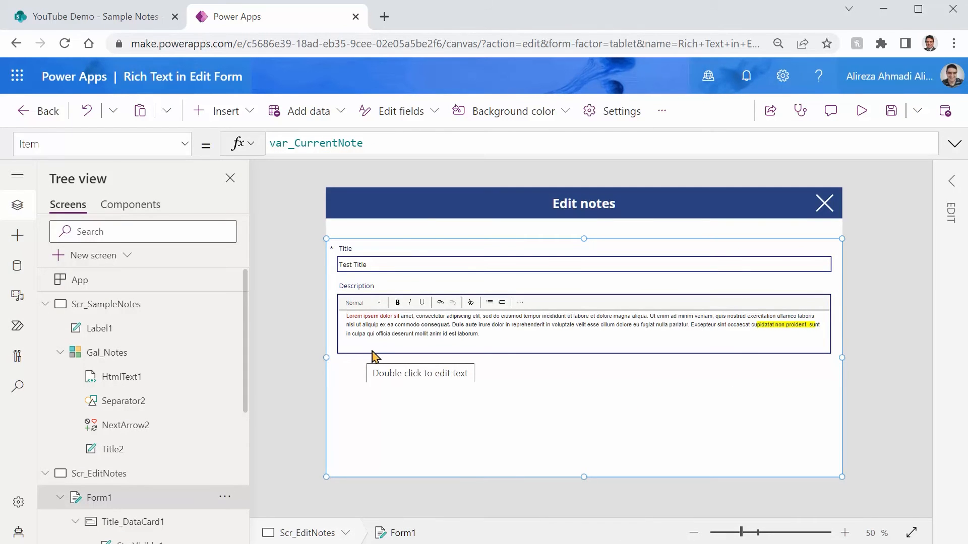
# Preview the app and open both Test title 2 and Test Title to check their descriptions in the rich text editor
pyautogui.click(862, 111)
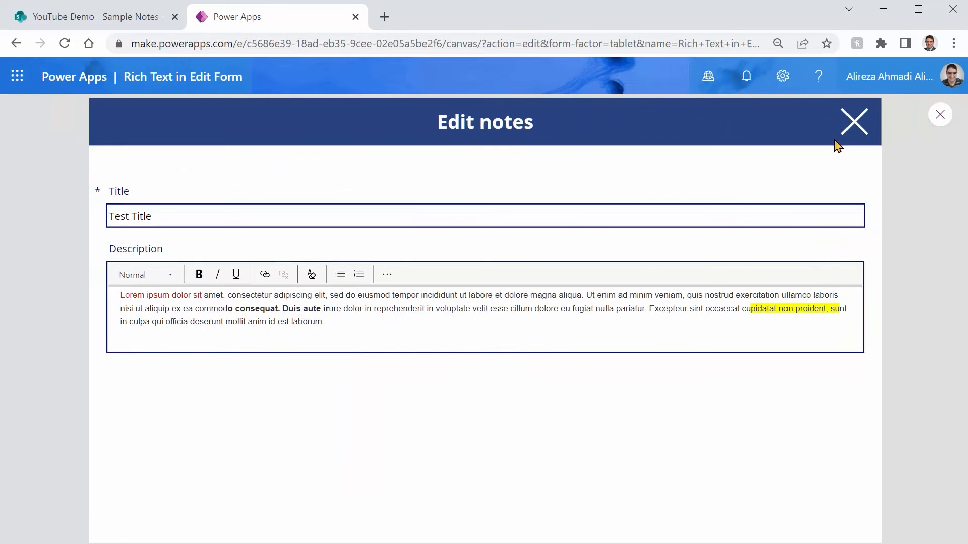
pyautogui.click(854, 126)
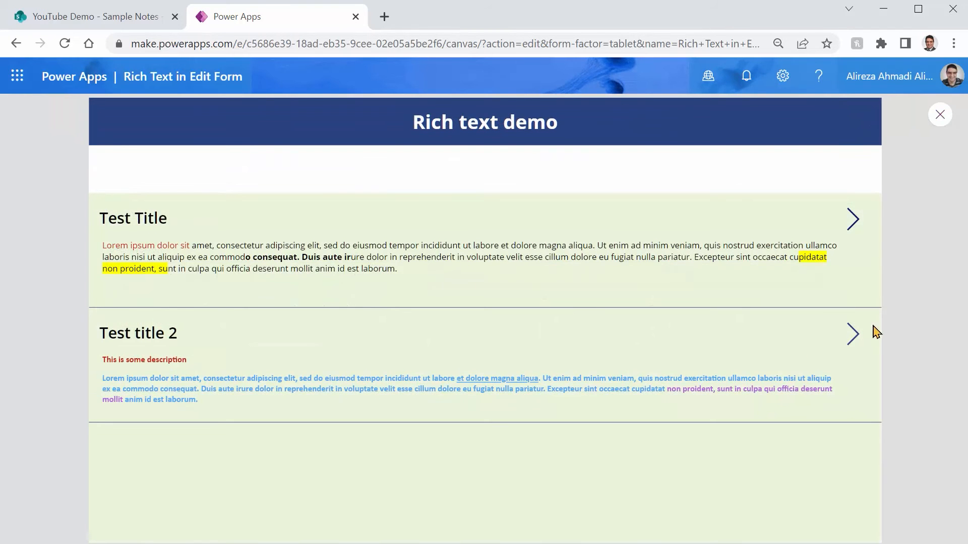
pyautogui.click(853, 335)
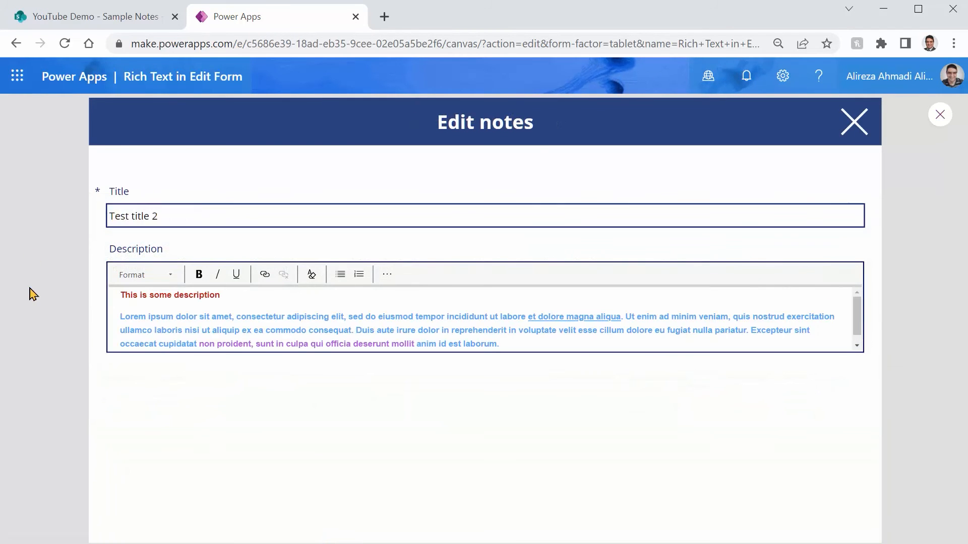
pyautogui.click(854, 121)
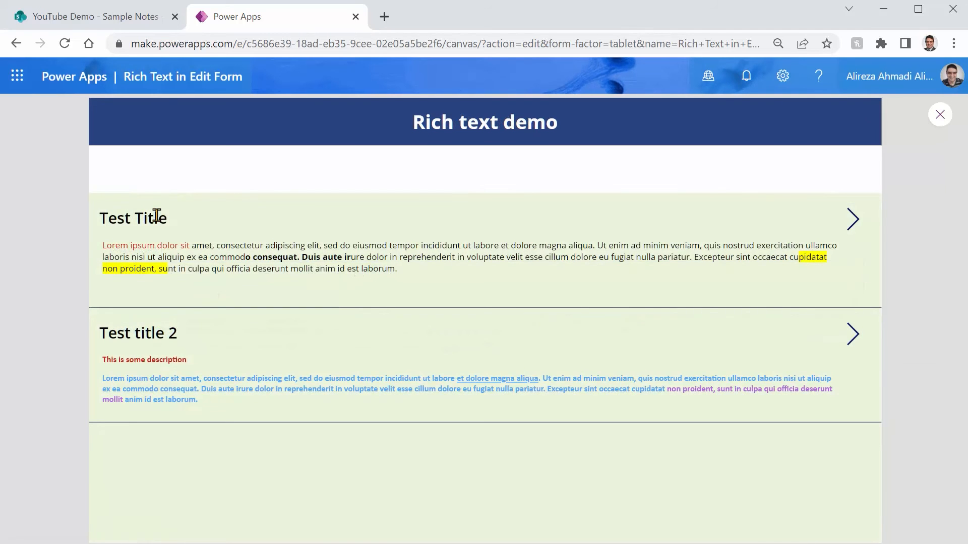
pyautogui.click(851, 221)
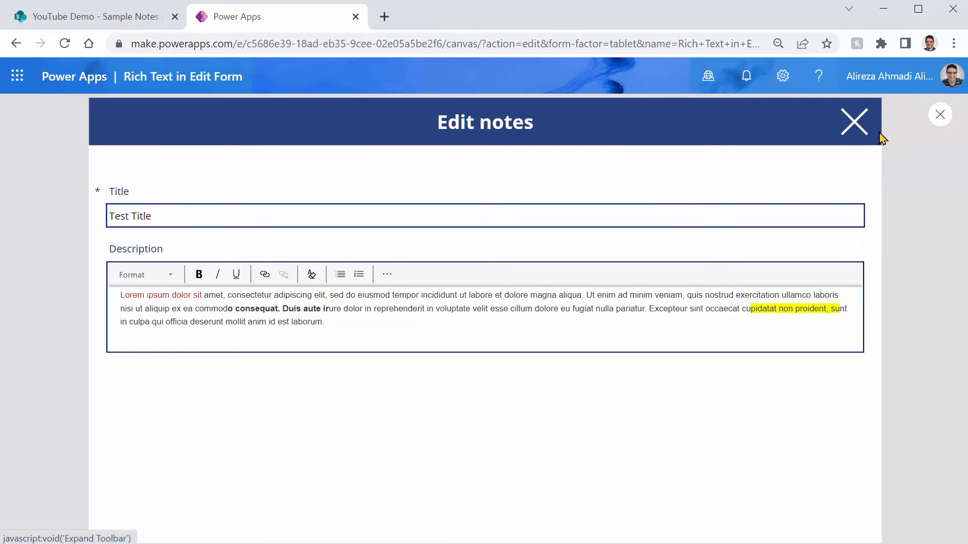
pyautogui.click(939, 120)
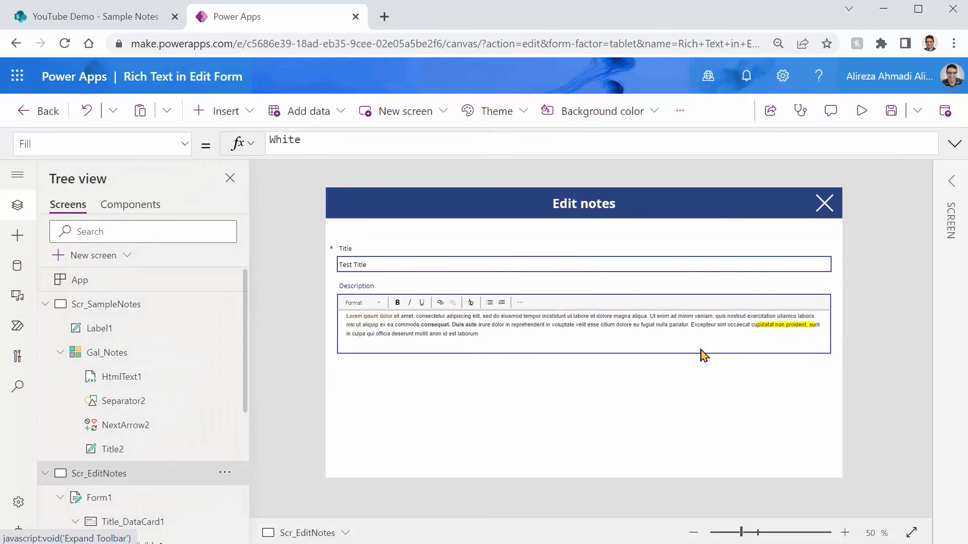
# Insert a Save icon on the Edit notes screen and place it in the header beside the close icon
pyautogui.click(241, 115)
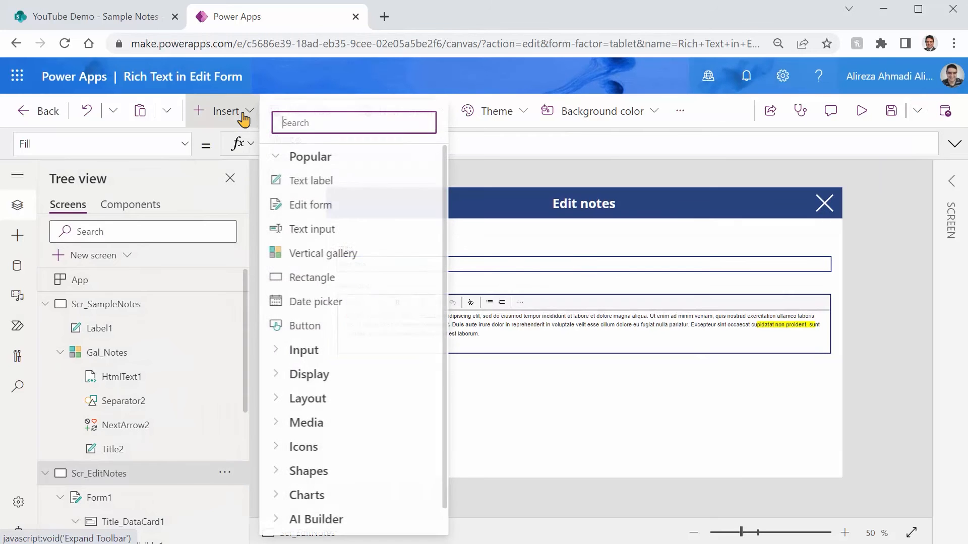
pyautogui.write('Save')
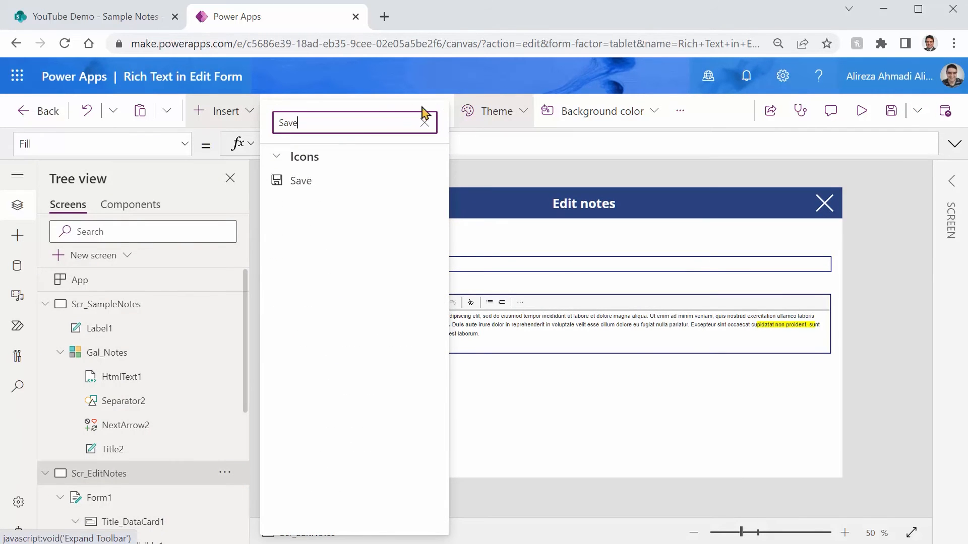
pyautogui.click(298, 180)
pyautogui.moveTo(352, 218); pyautogui.dragTo(792, 208)
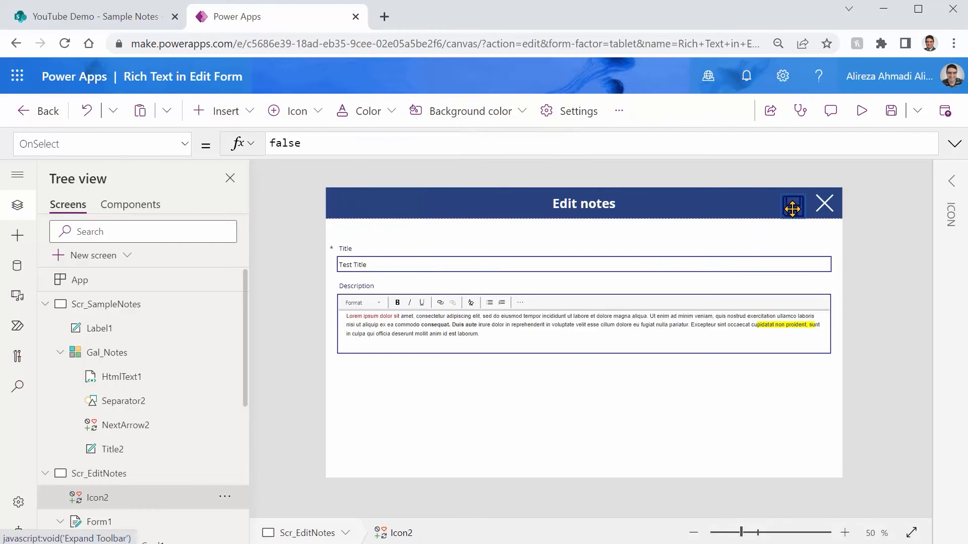
# Set the Save icon's color to white, RGBA(255, 255, 255, 1)
pyautogui.click(951, 181)
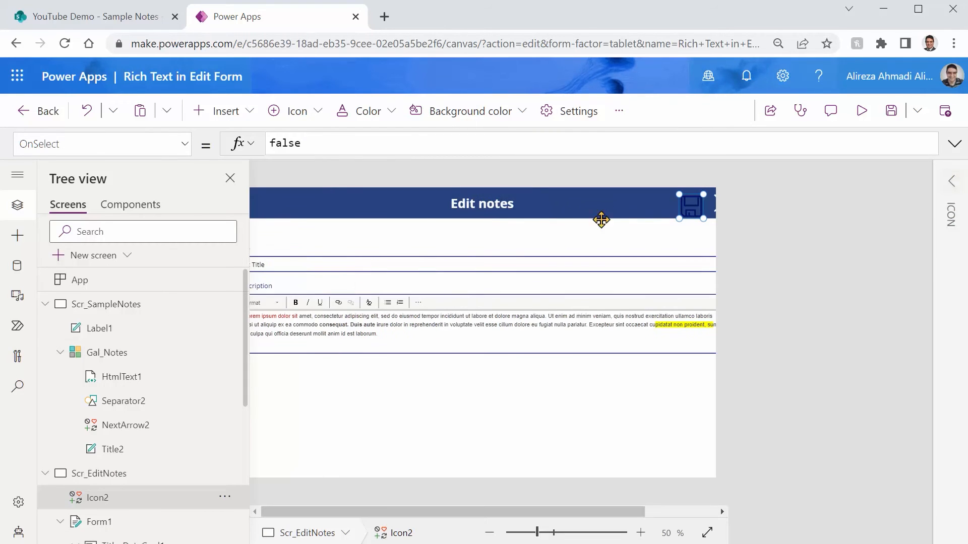
pyautogui.click(752, 222)
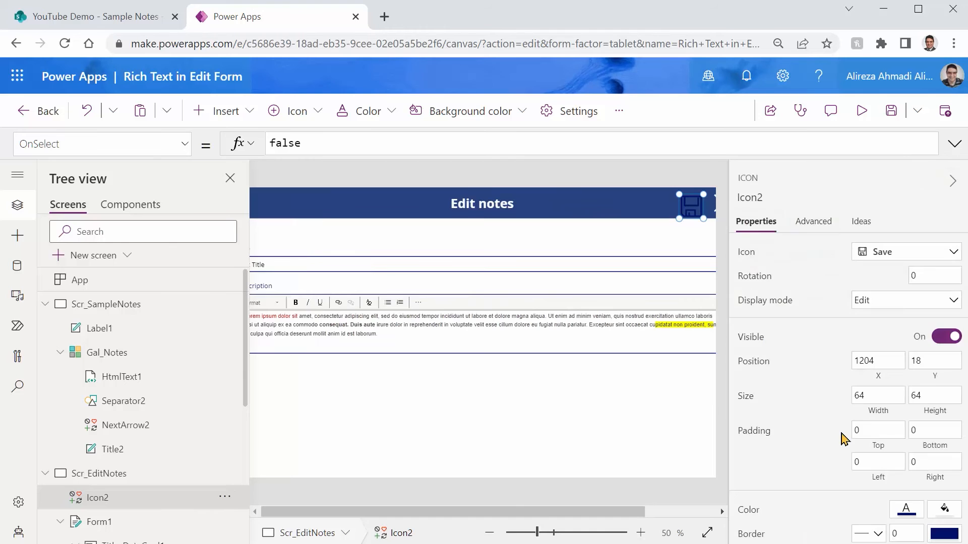
pyautogui.click(906, 510)
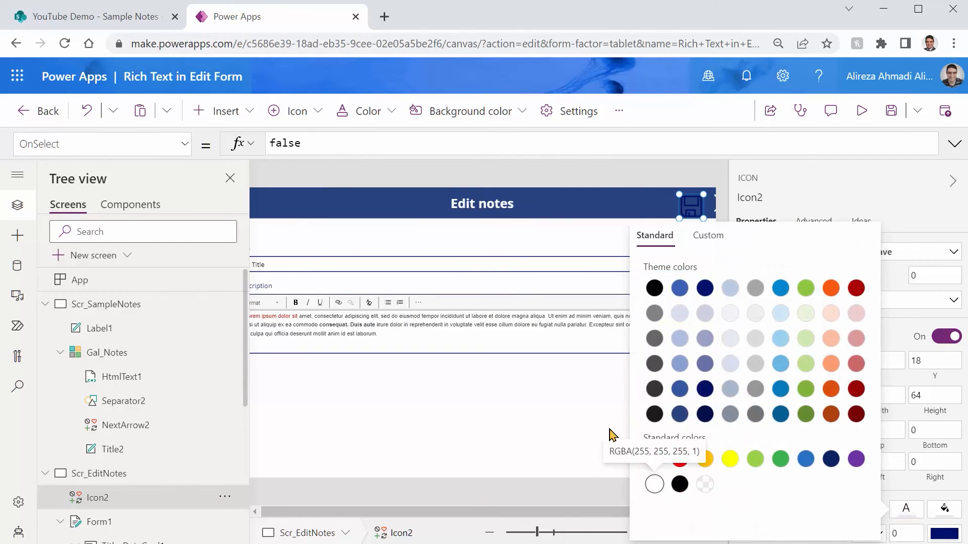
pyautogui.click(654, 484)
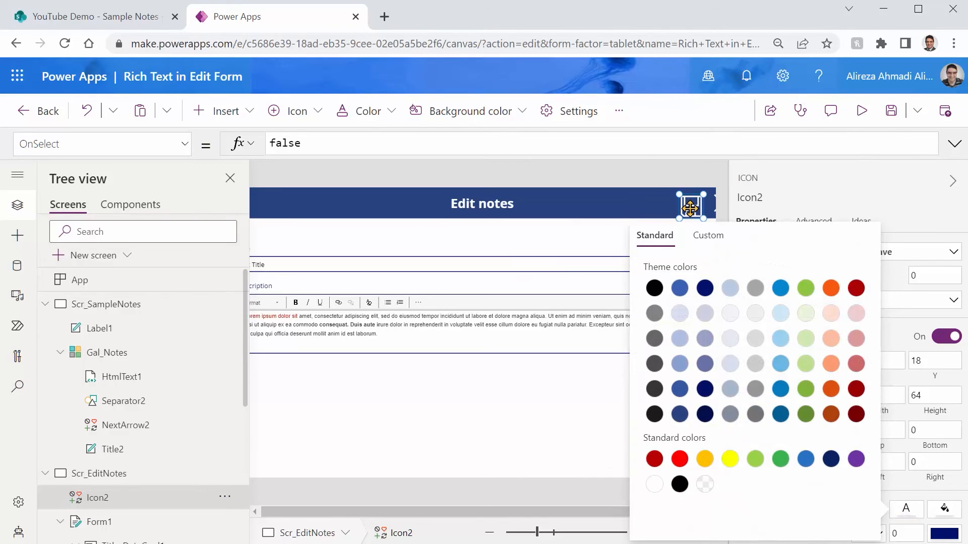
# Set the Save icon's OnSelect property to SubmitForm(Form1), and save the app
pyautogui.click(678, 204)
pyautogui.doubleClick(297, 143)
pyautogui.write('form')
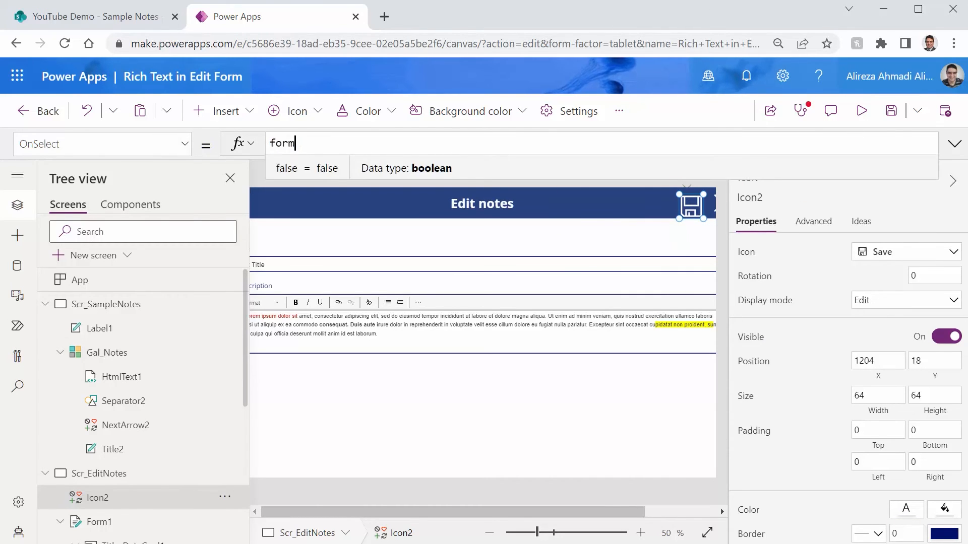
pyautogui.press('Tab')
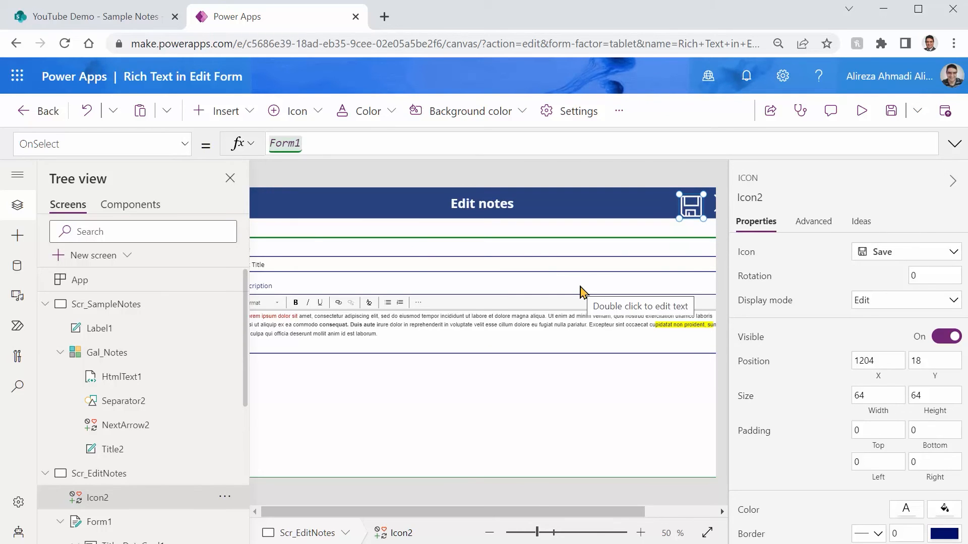
pyautogui.press('Home')
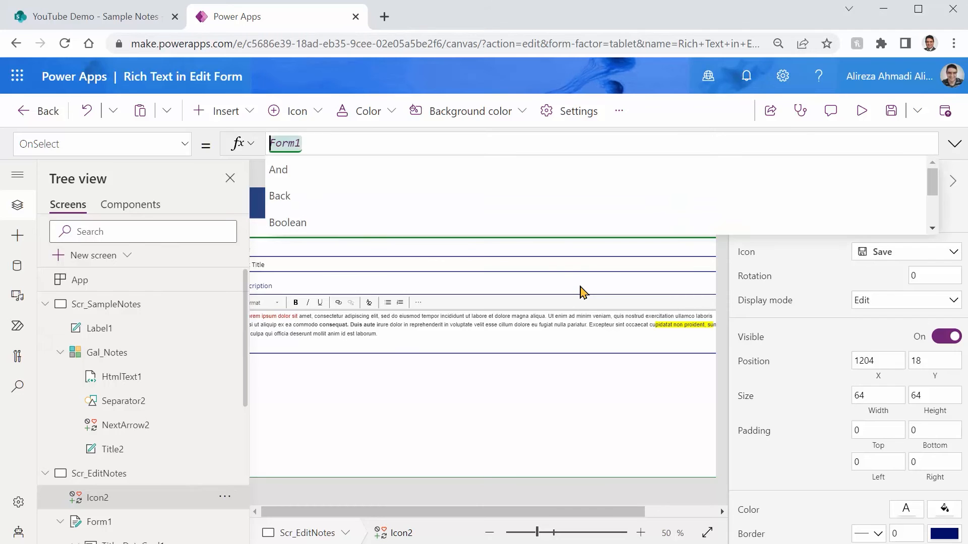
pyautogui.press('Escape')
pyautogui.write('Submitr')
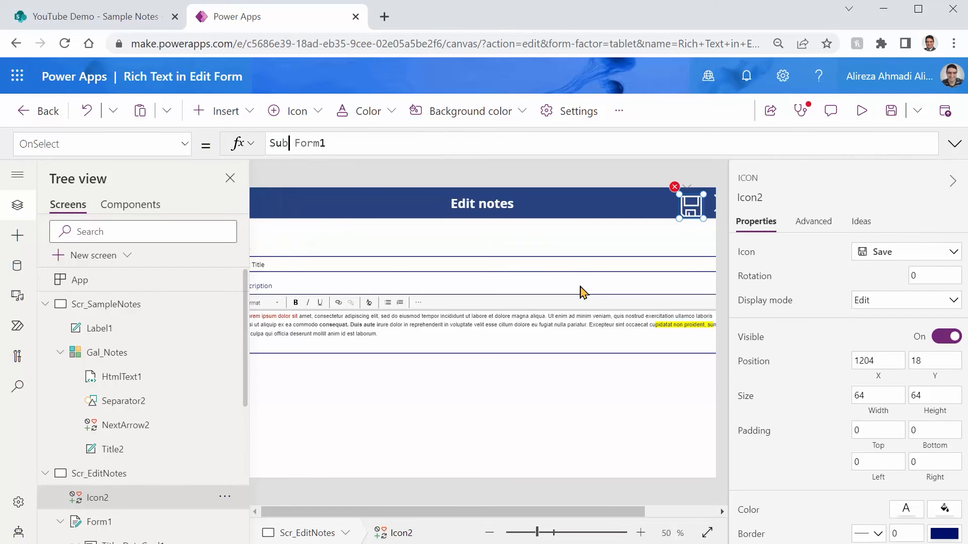
pyautogui.press('BackSpace')
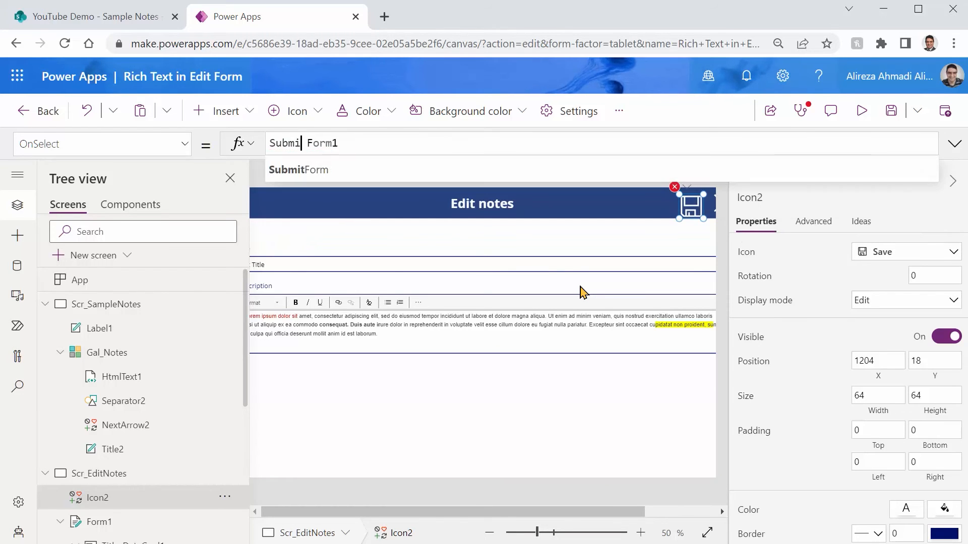
pyautogui.write('Form(')
pyautogui.press('End')
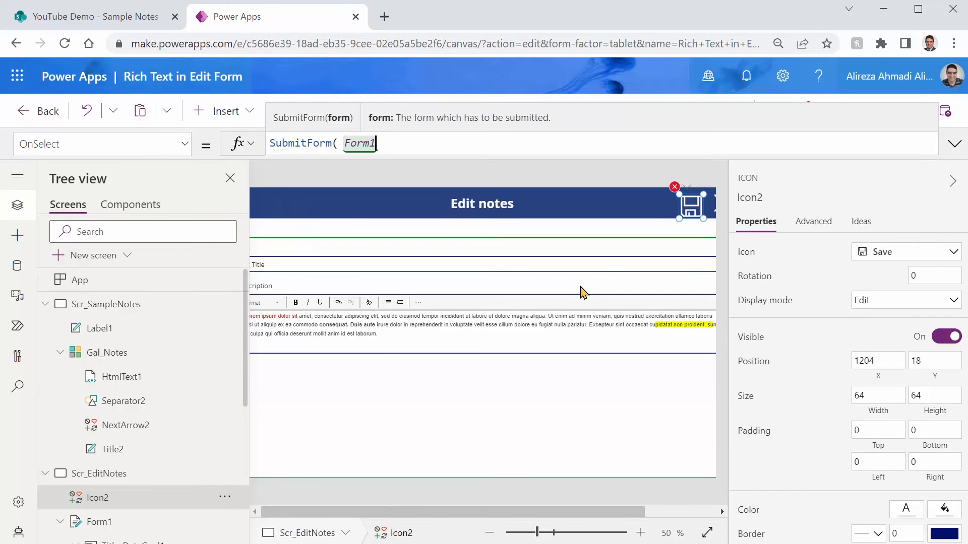
pyautogui.write(')')
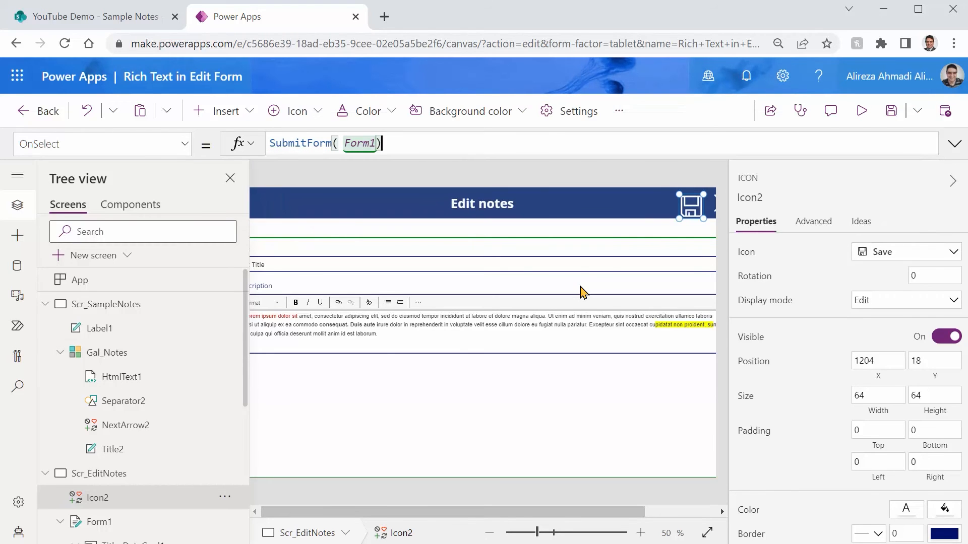
pyautogui.hotkey('ctrl', 's')
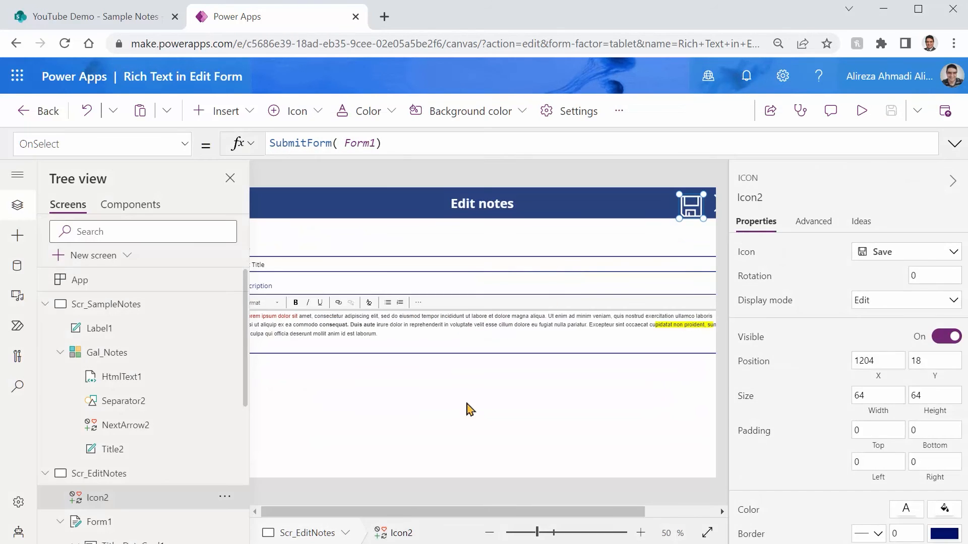
# Set Form1's OnSuccess property to Navigate(Scr_SampleNotes, ScreenTransition.Fade), and save the app
pyautogui.click(469, 409)
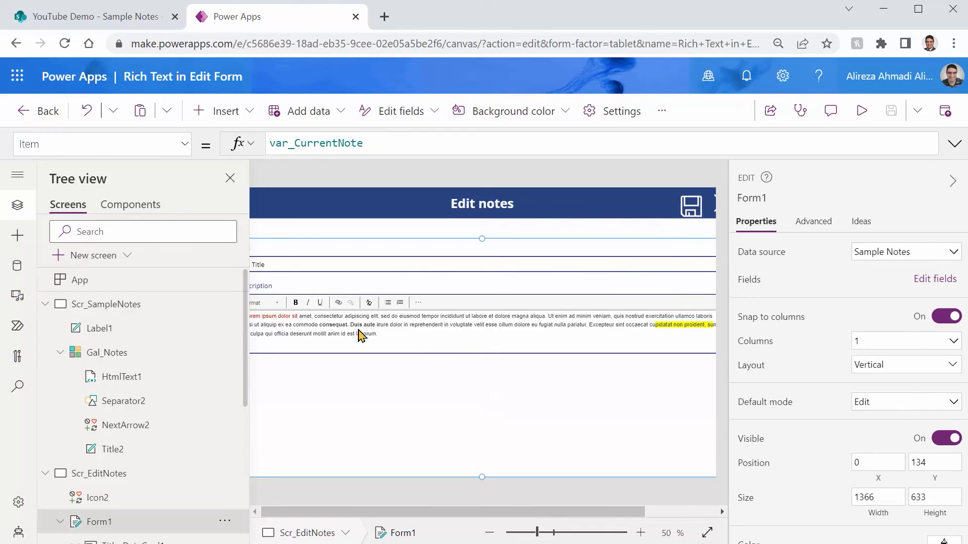
pyautogui.click(185, 144)
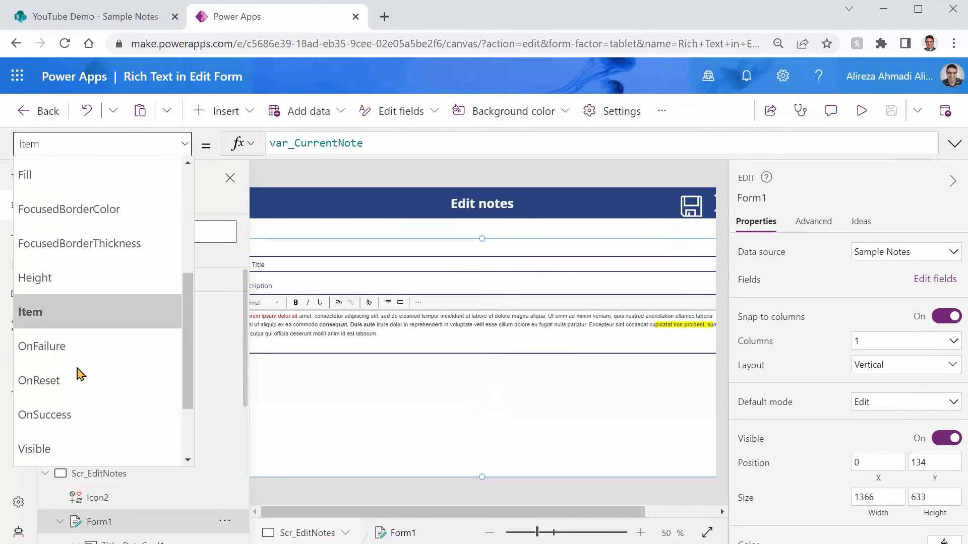
pyautogui.click(75, 416)
pyautogui.doubleClick(298, 143)
pyautogui.write('Navigate(')
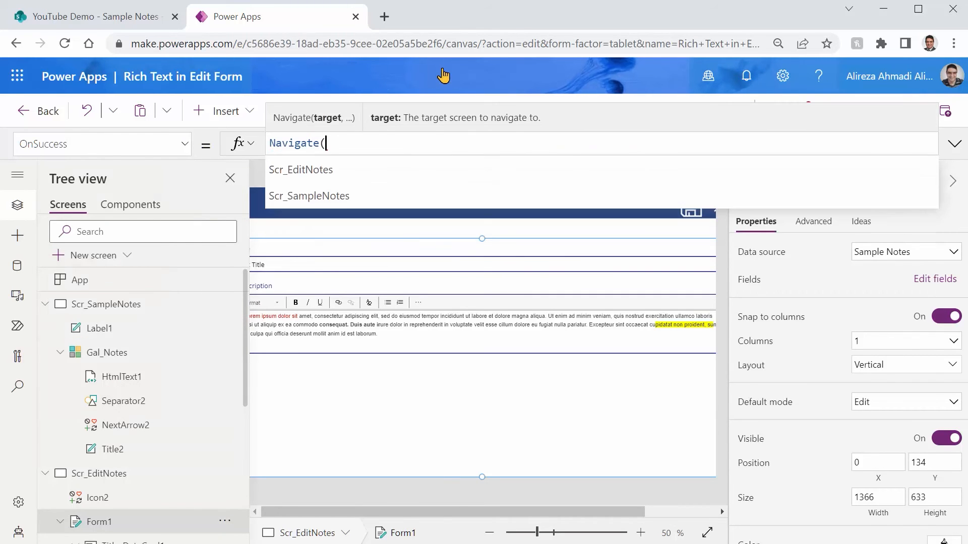
pyautogui.press('Down')
pyautogui.press('Down')
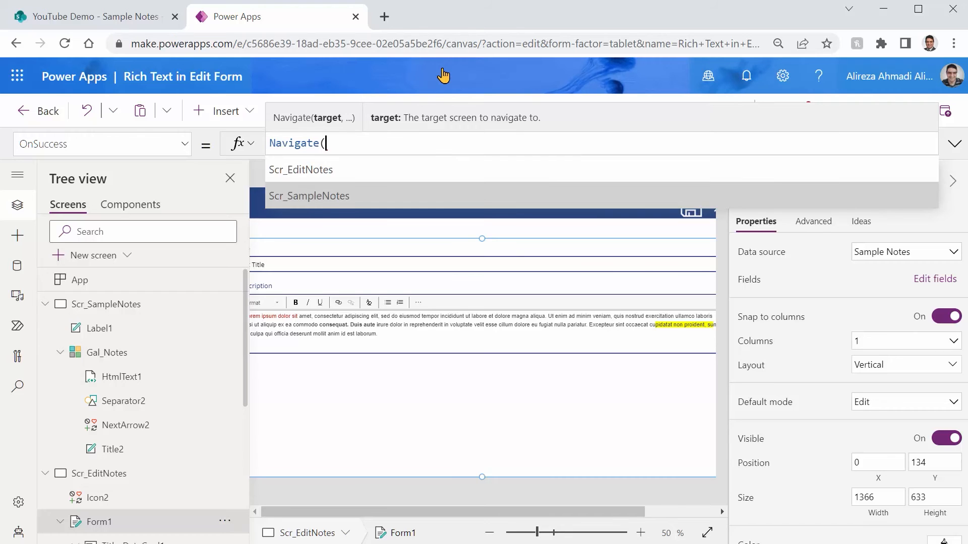
pyautogui.press('Tab')
pyautogui.write(', ')
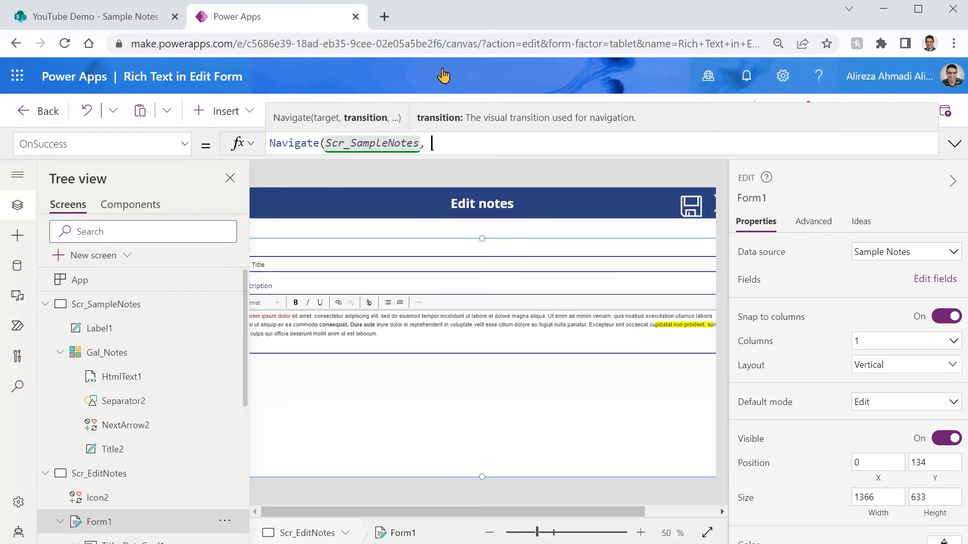
pyautogui.write('ScreenTransition.')
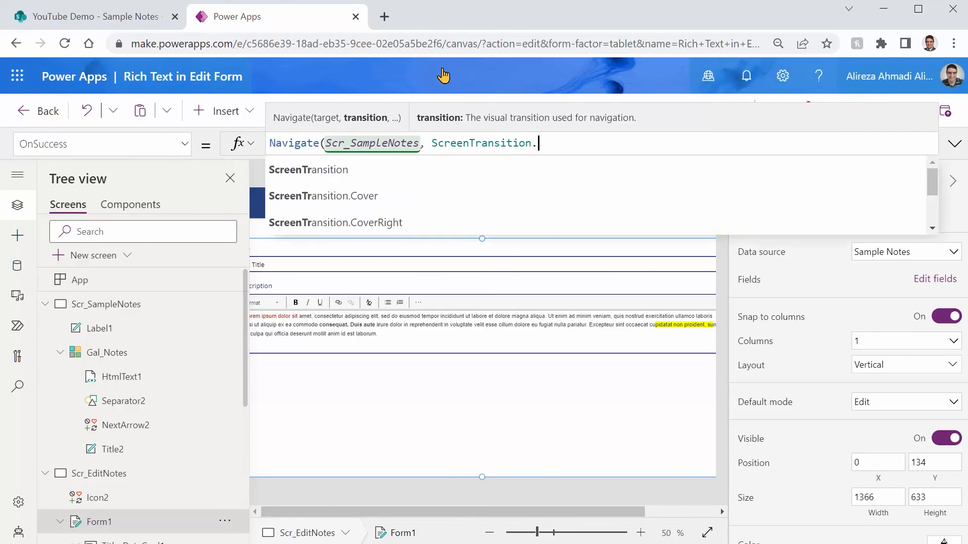
pyautogui.write('fa')
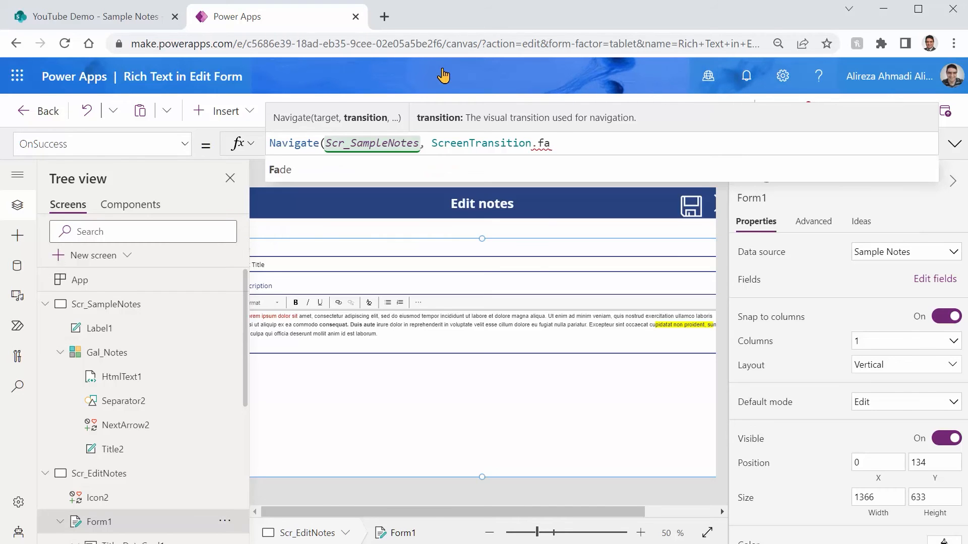
pyautogui.press('Tab')
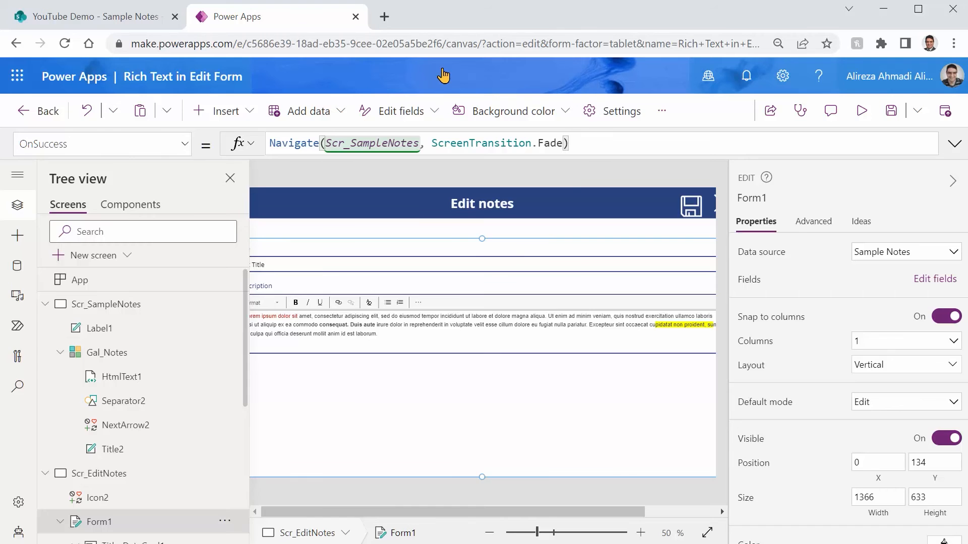
pyautogui.hotkey('ctrl', 's')
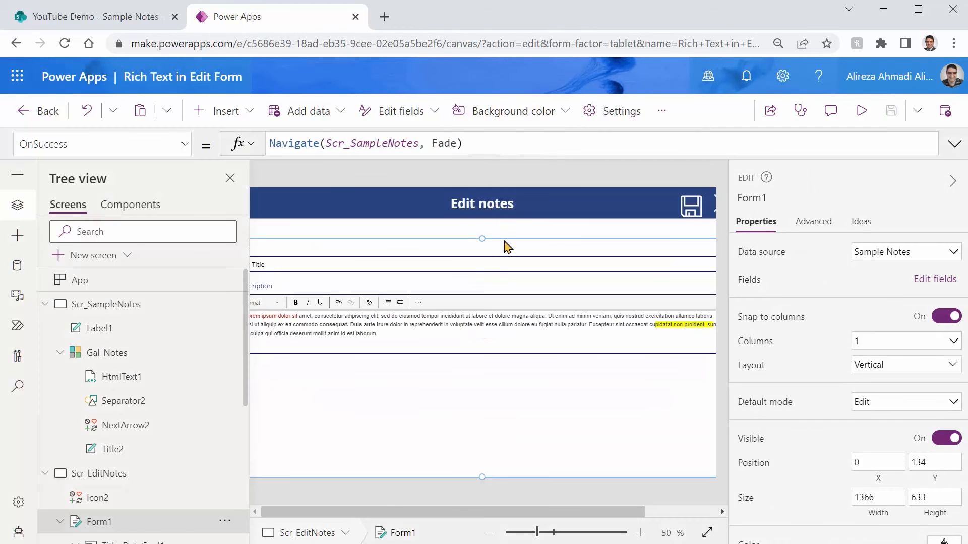
# Preview the app and add a bold first name on its own line above the Test Title note's Description text
pyautogui.click(859, 110)
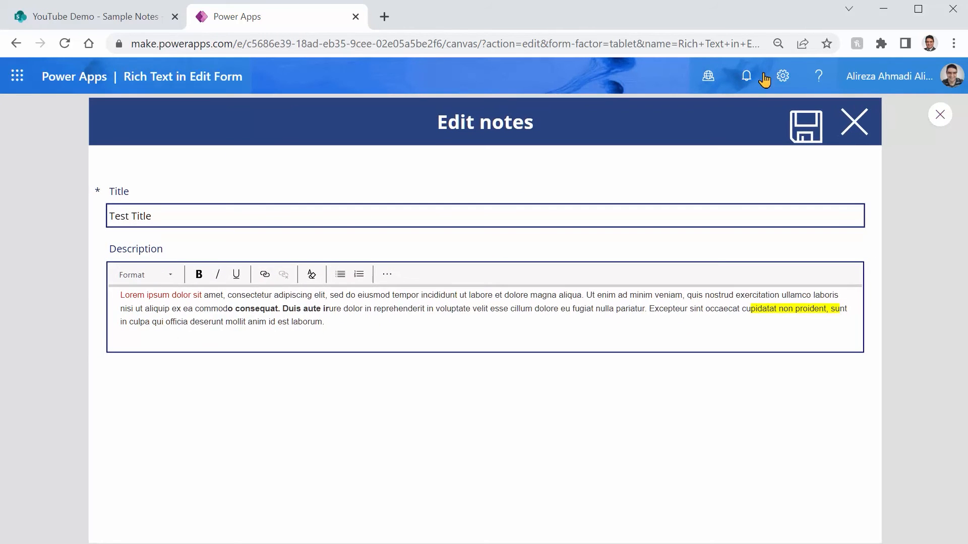
pyautogui.click(191, 296)
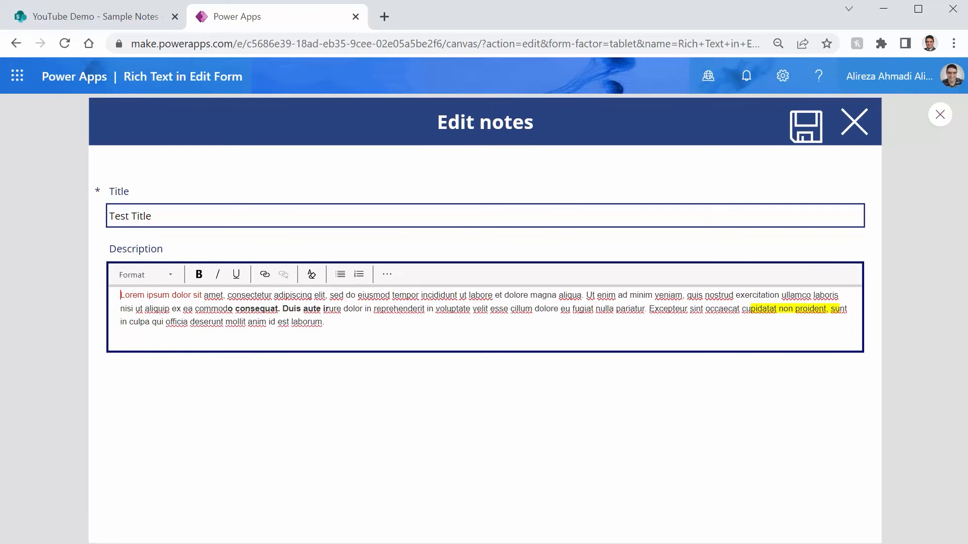
pyautogui.press('Return')
pyautogui.press('Return')
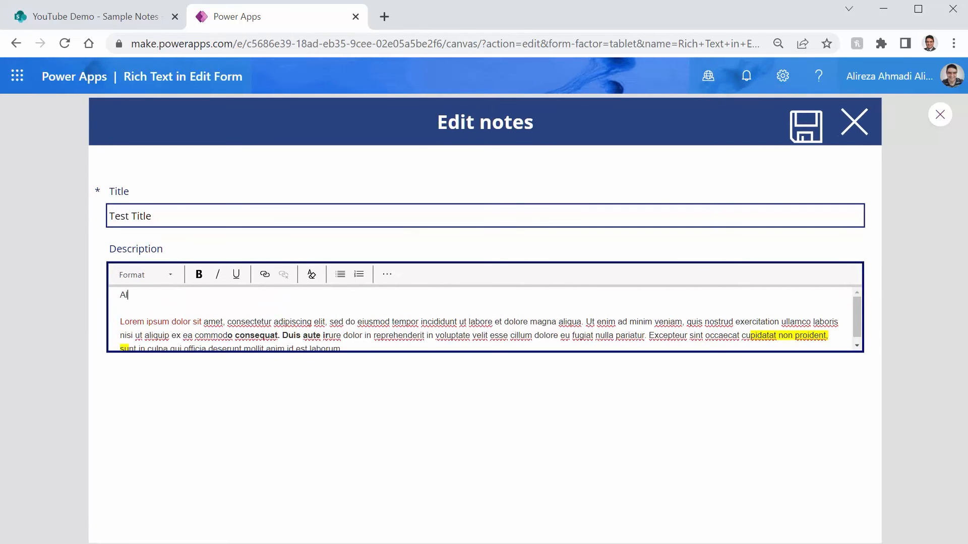
pyautogui.hotkey('shift', 'Home')
pyautogui.hotkey('ctrl', 'b')
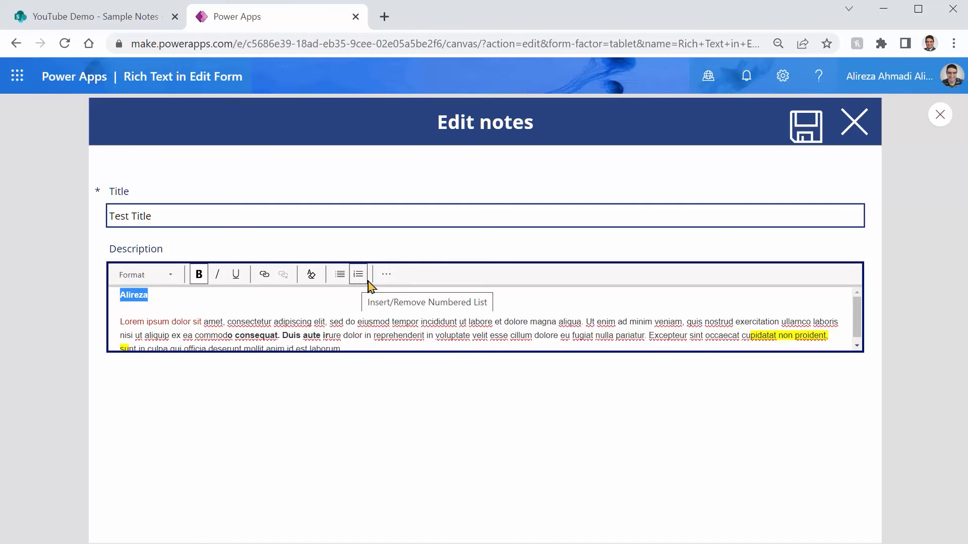
# Set the font size of the bold first name in the Description to 72
pyautogui.click(386, 275)
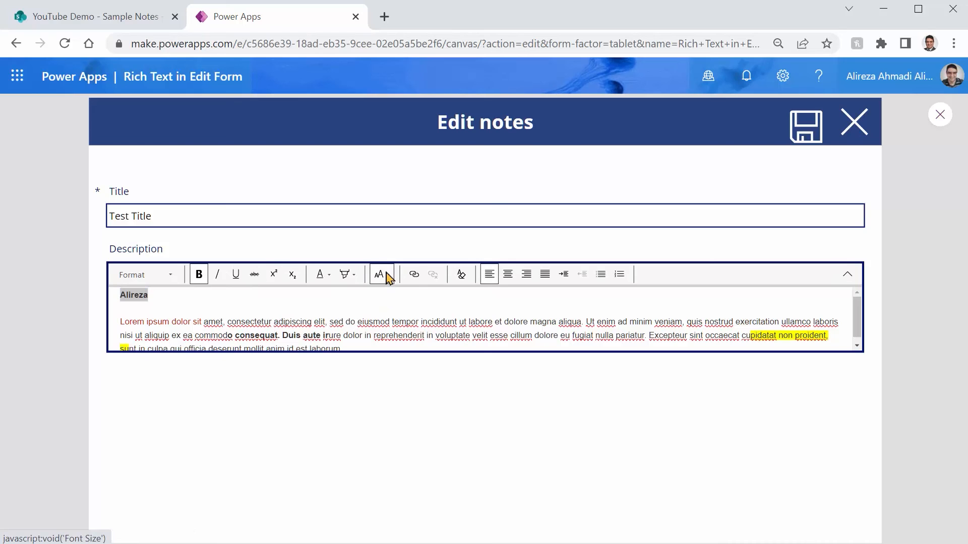
pyautogui.click(389, 277)
pyautogui.scroll(-5, 414, 348)
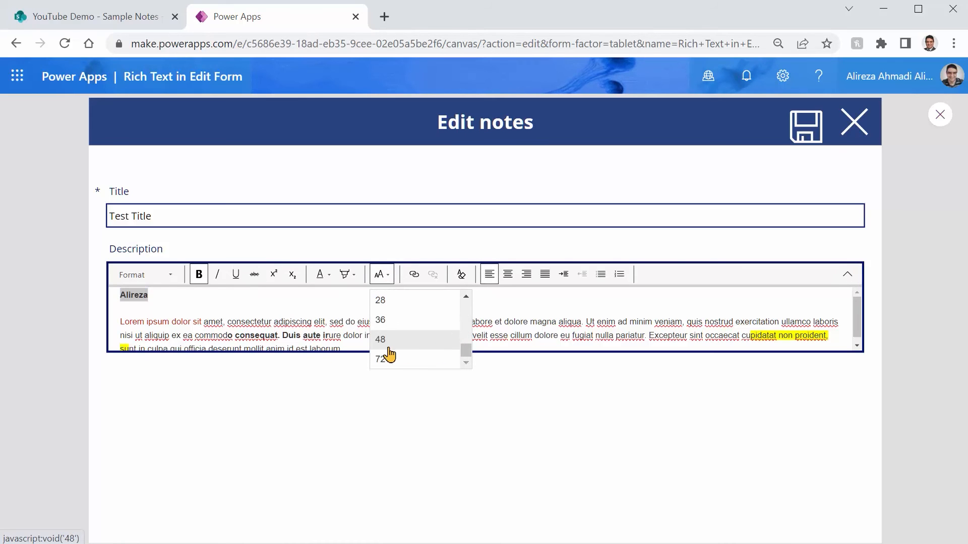
pyautogui.click(379, 360)
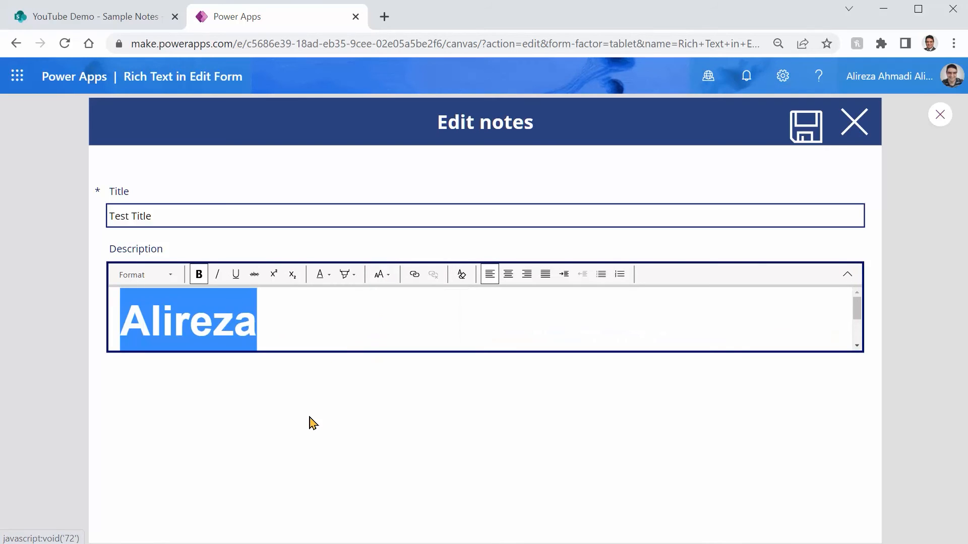
# Submit the edited note and check the Test Title description in the notes gallery
pyautogui.click(807, 138)
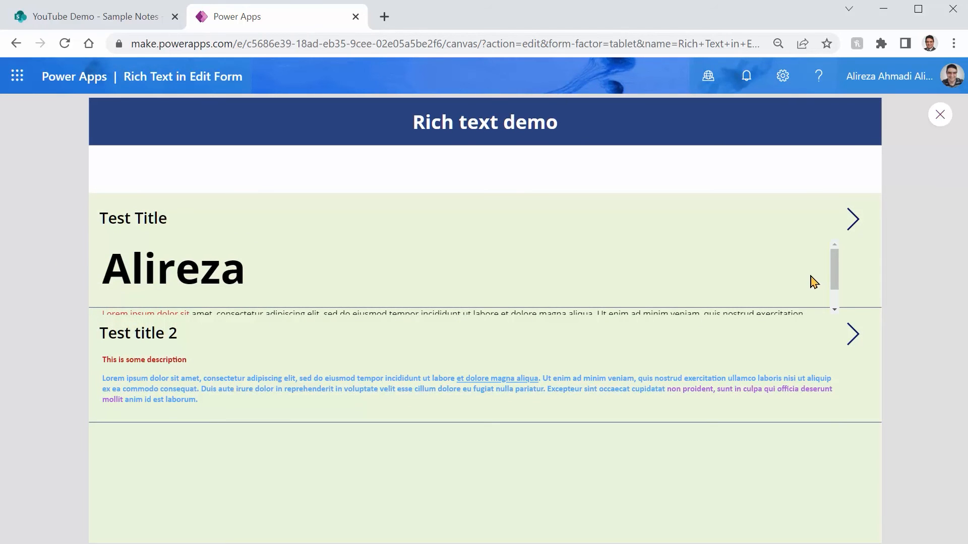
pyautogui.scroll(-1, 797, 274)
pyautogui.scroll(1, 776, 270)
pyautogui.scroll(-1, 762, 271)
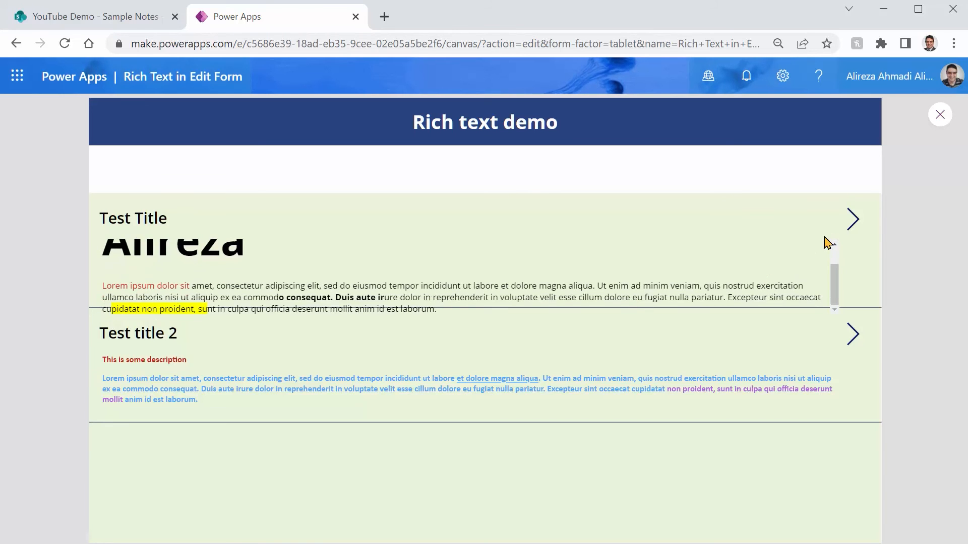
# Set the font size of the bold first name in the Test Title note's Description to 16, submit the note, and leave the preview
pyautogui.click(848, 226)
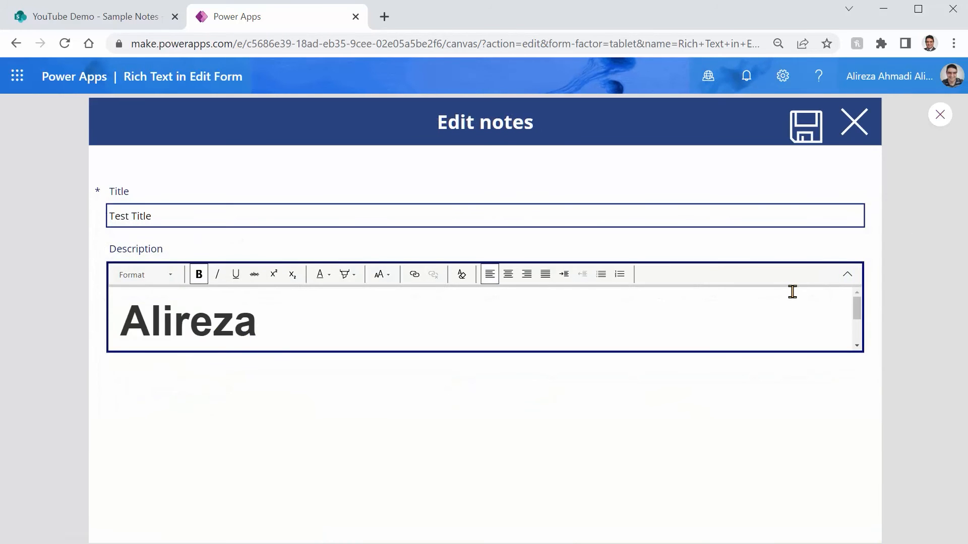
pyautogui.hotkey('ctrl', 'a')
pyautogui.click(382, 275)
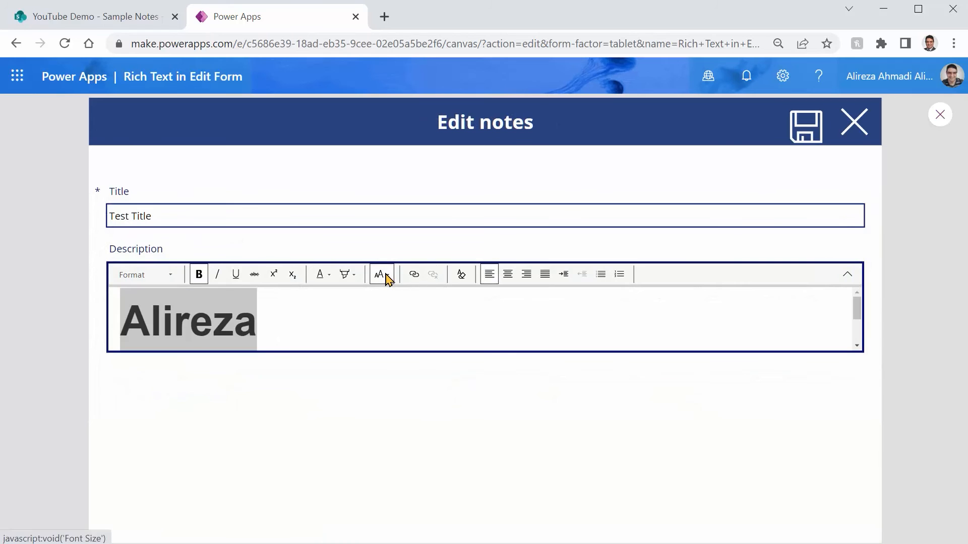
pyautogui.click(407, 348)
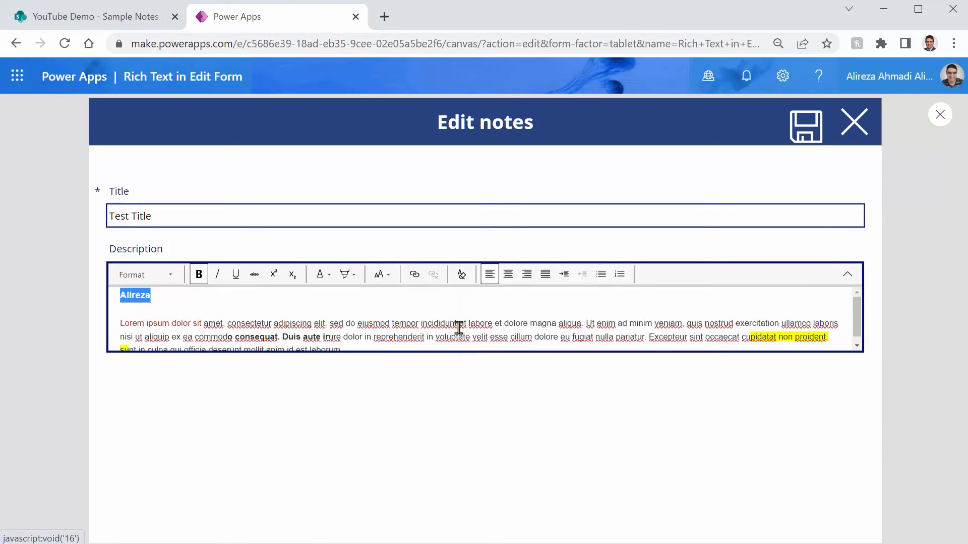
pyautogui.click(805, 127)
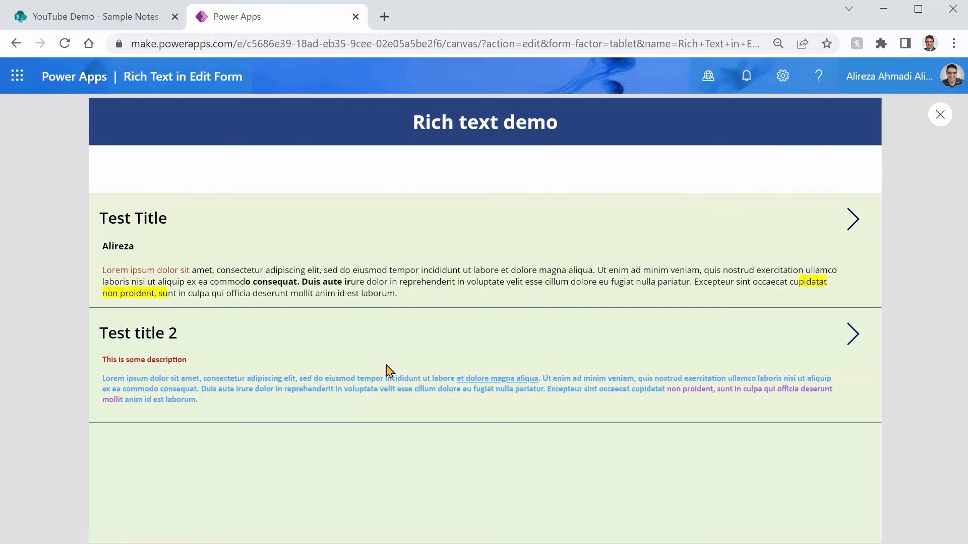
pyautogui.press('Escape')
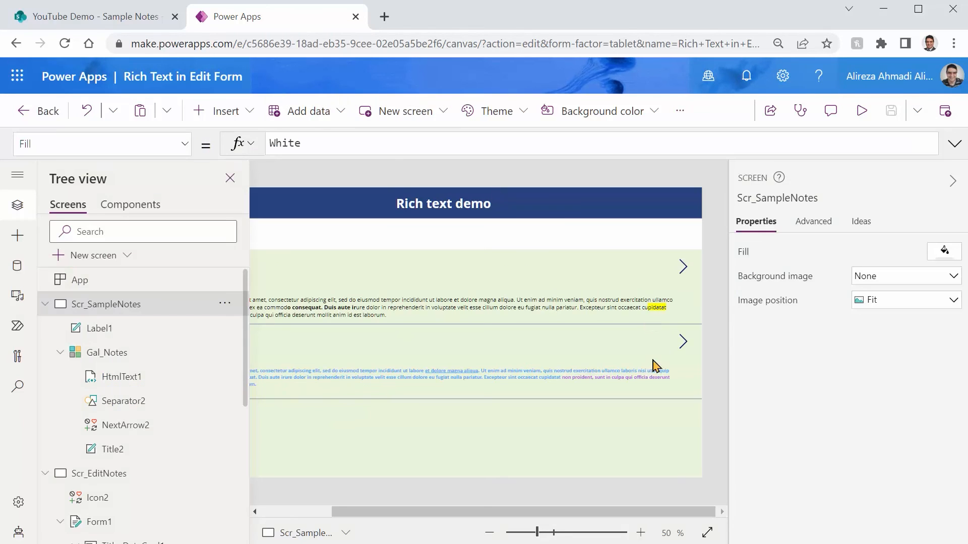
# Insert a button into the Gal_Notes gallery template and place it beside the arrow at about X 1098, Y 27
pyautogui.click(684, 316)
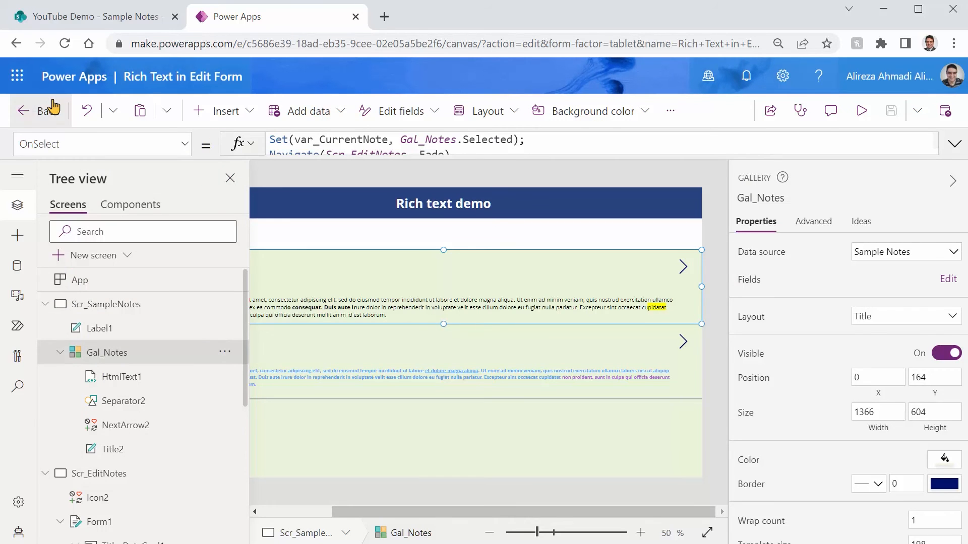
pyautogui.click(247, 121)
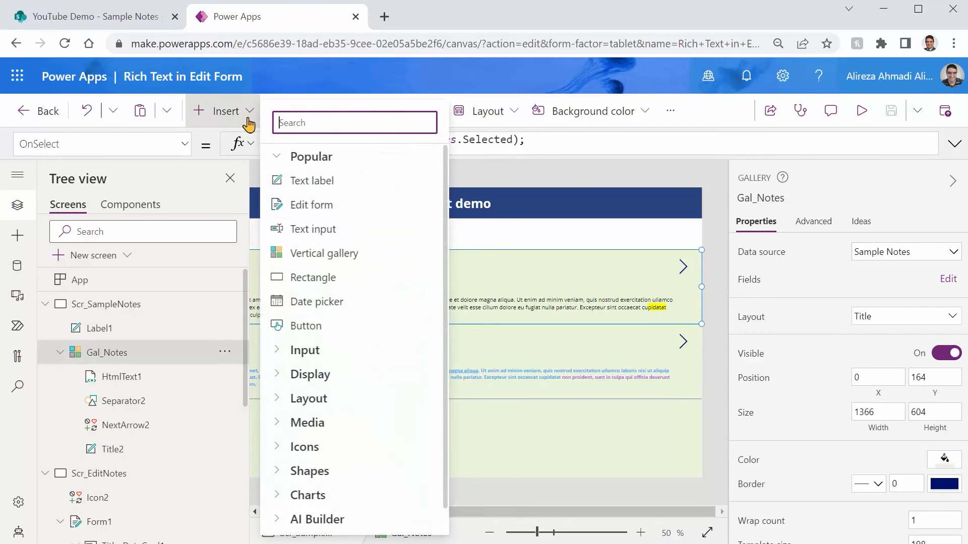
pyautogui.write('bu')
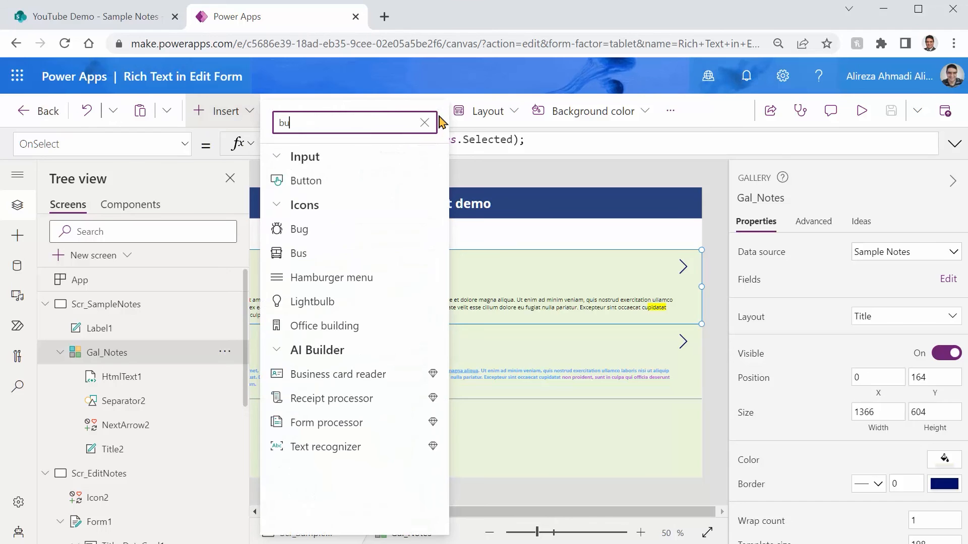
pyautogui.click(305, 182)
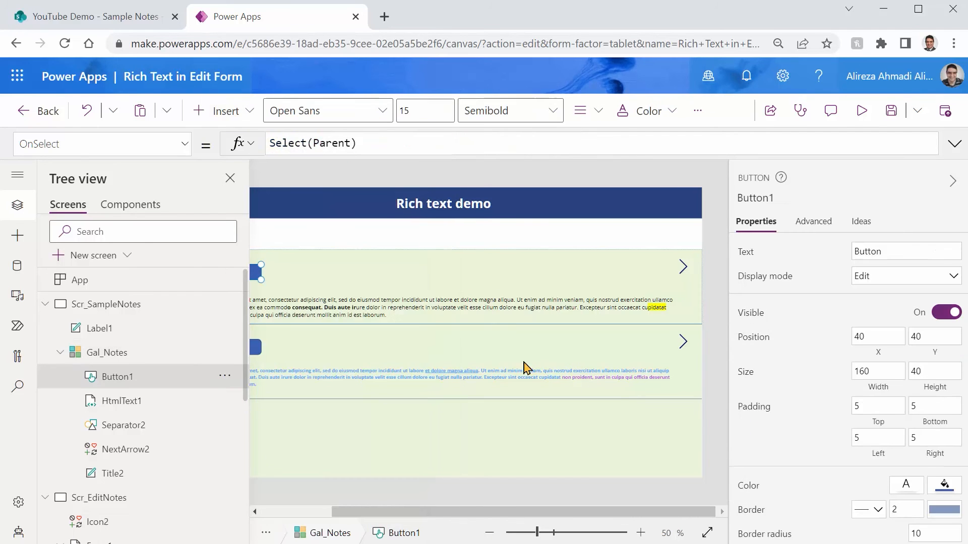
pyautogui.moveTo(253, 267); pyautogui.dragTo(624, 271)
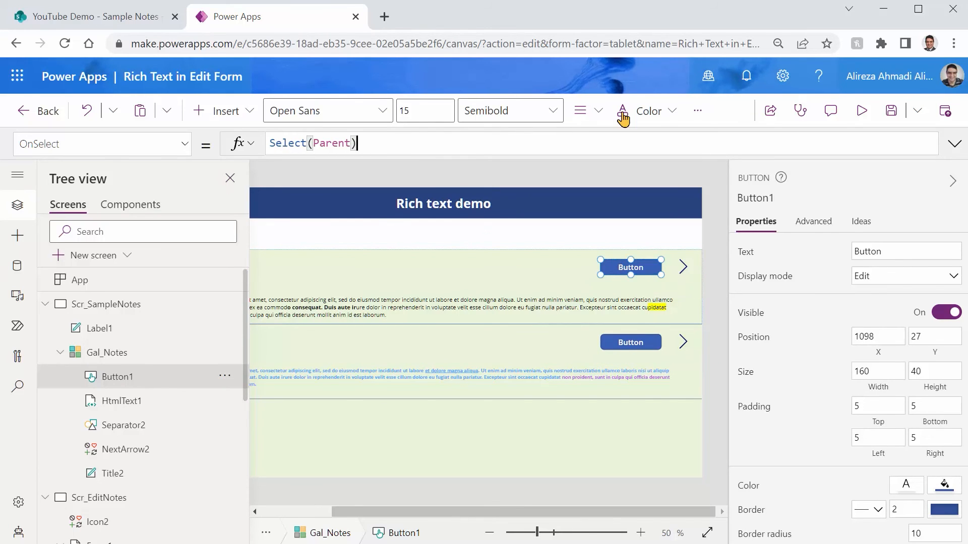
# Add ViewForm(Form1); on its own line before Select(Parent) in the new gallery button's OnSelect formula
pyautogui.hotkey('ctrl', 'a')
pyautogui.press('Home')
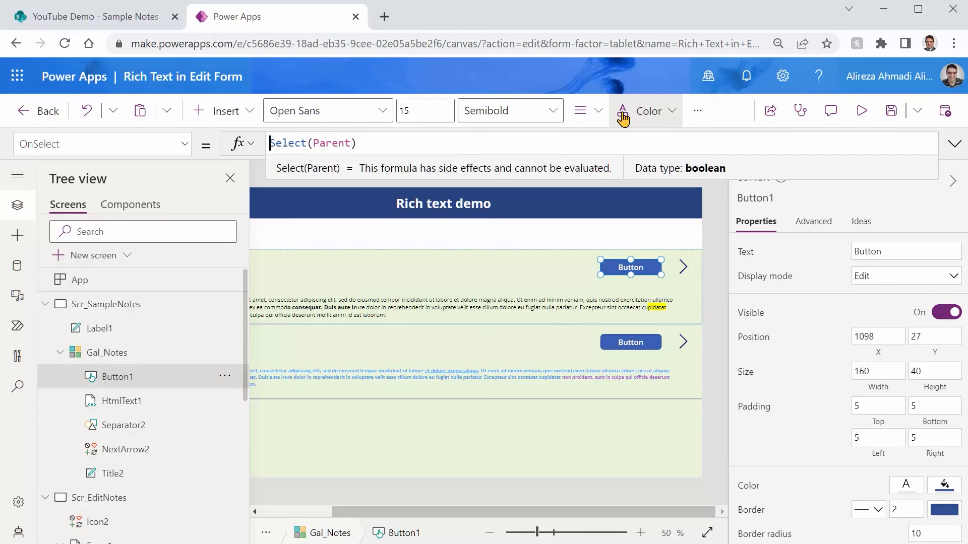
pyautogui.hotkey('shift', 'Return')
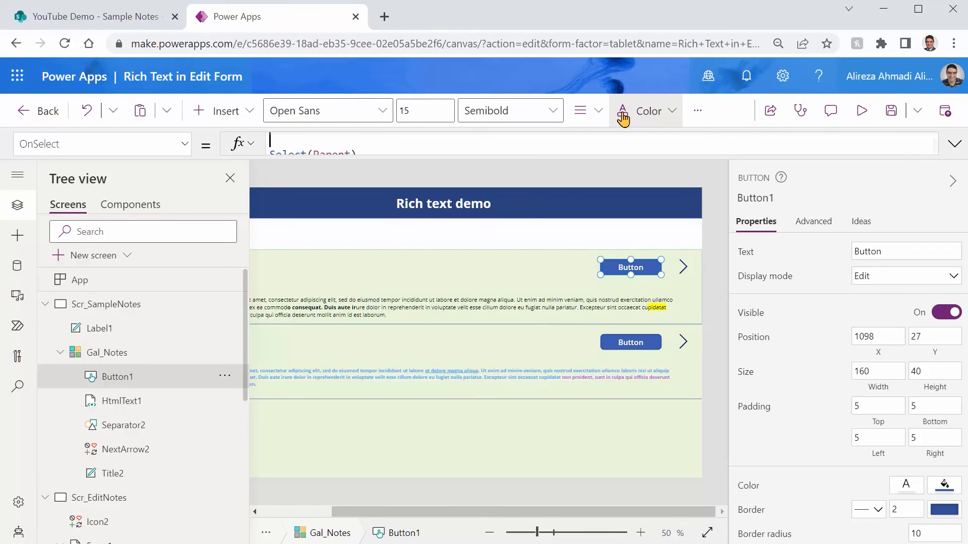
pyautogui.write('ViewForm(')
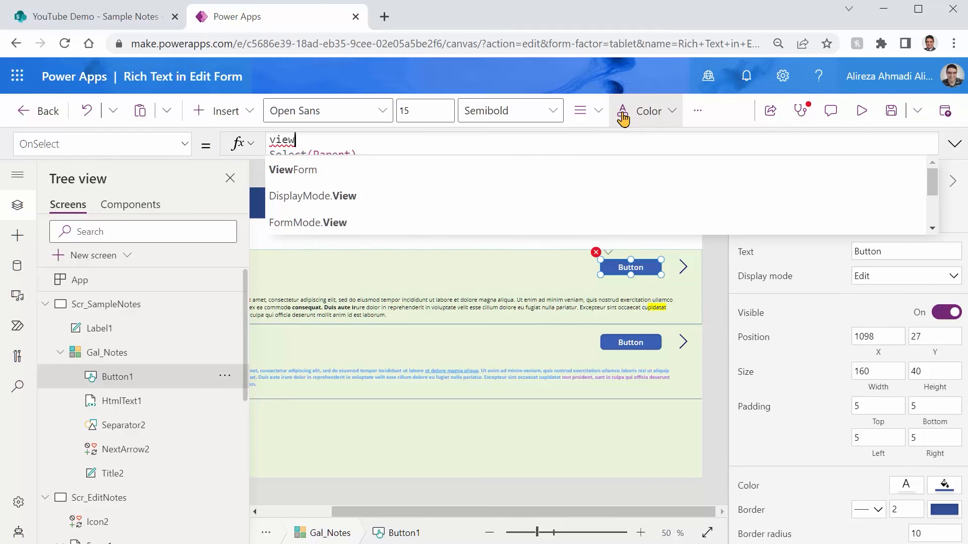
pyautogui.write('form')
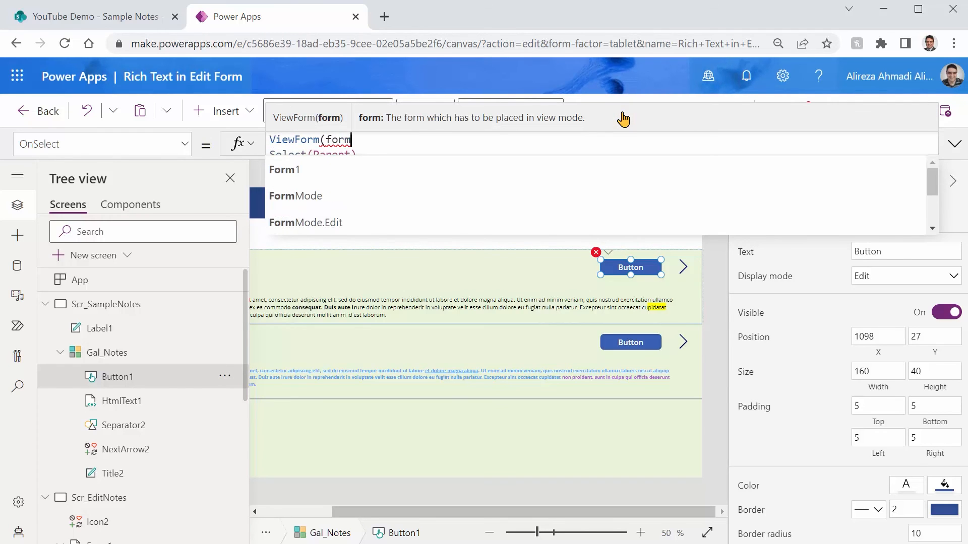
pyautogui.write('1)')
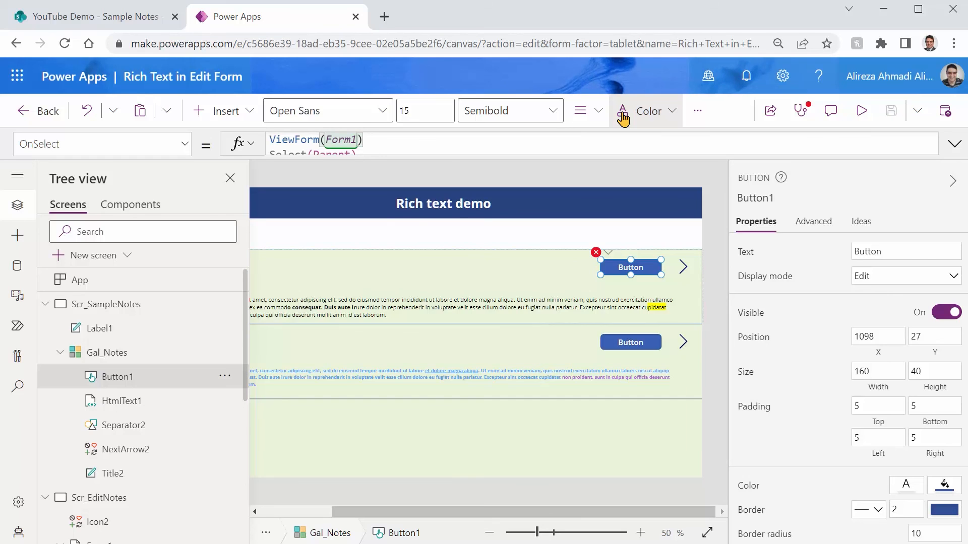
pyautogui.write(';')
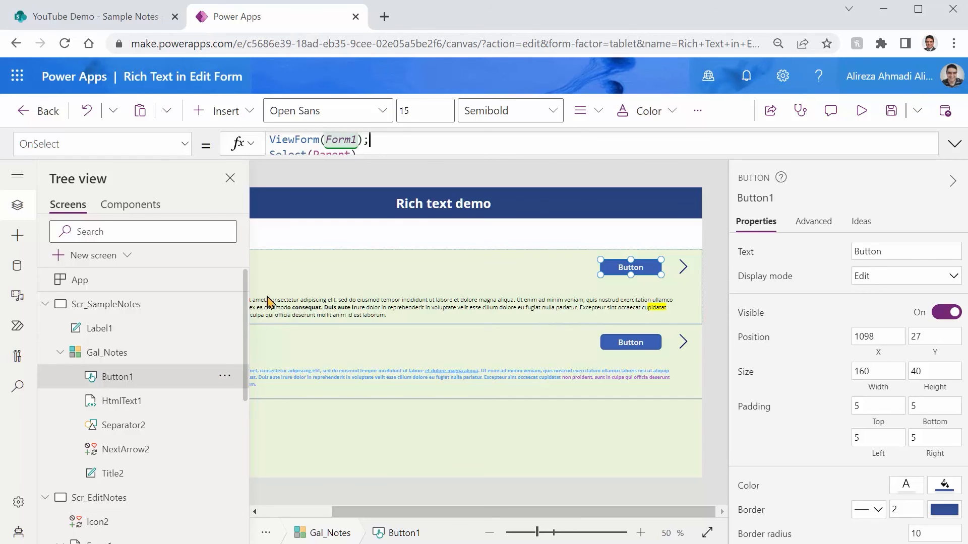
# Preview the app and compare the form mode when opening the Test Title note with its button and with its arrow
pyautogui.click(683, 267)
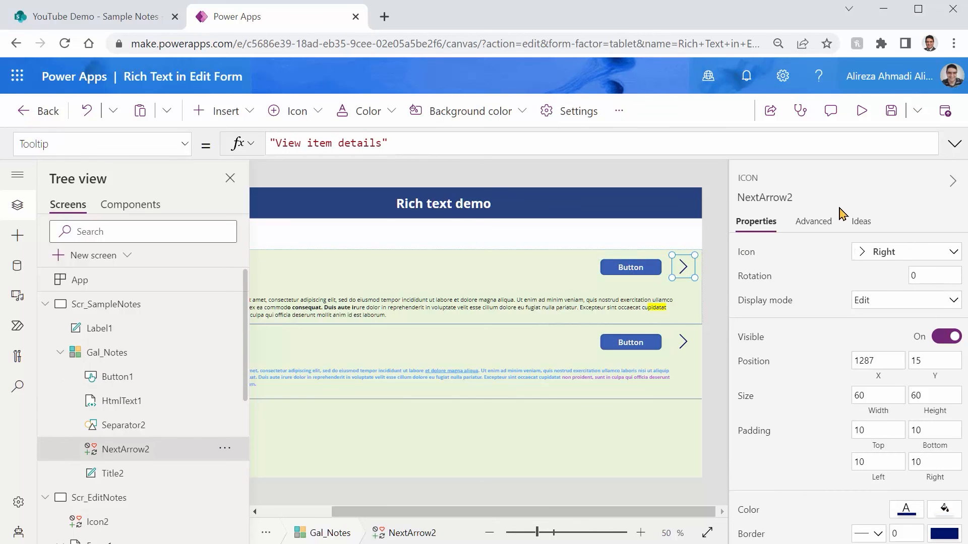
pyautogui.click(860, 112)
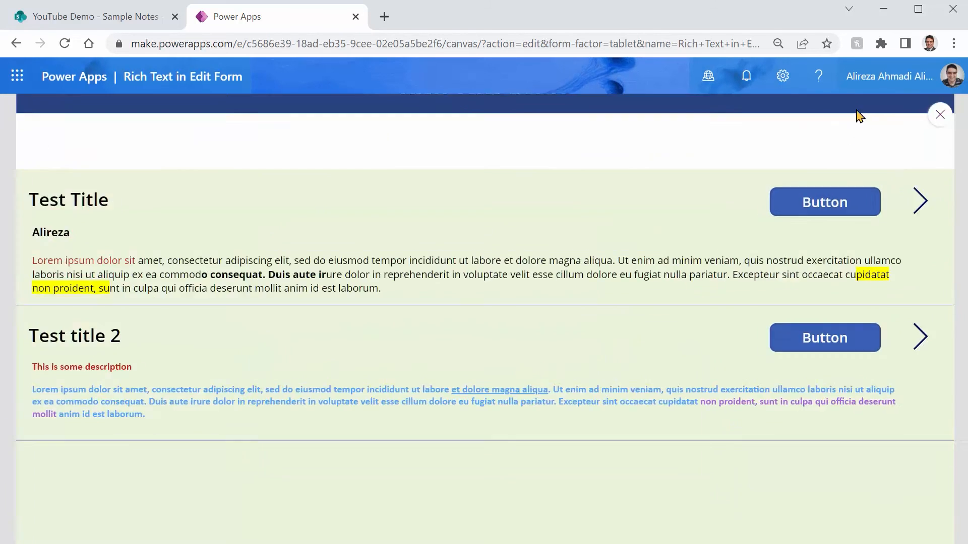
pyautogui.click(789, 232)
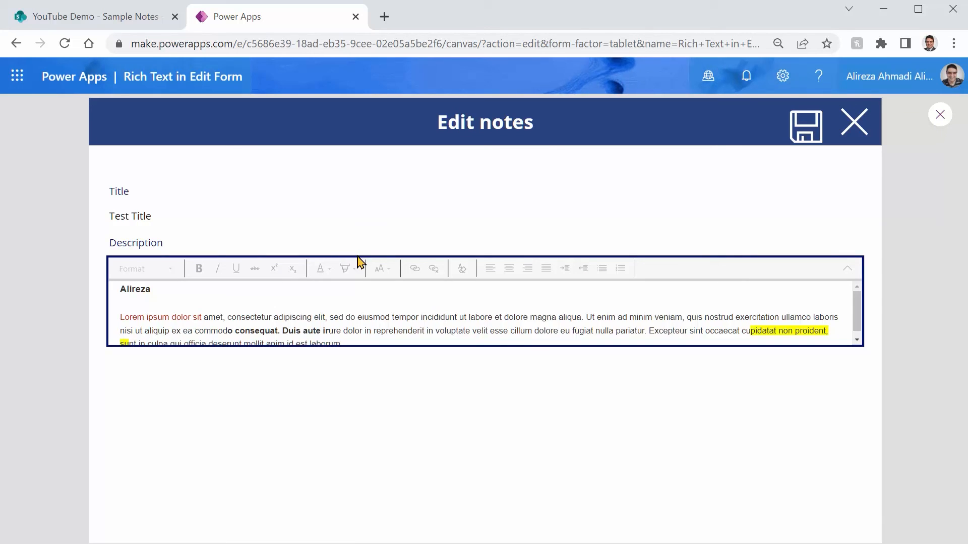
pyautogui.click(857, 125)
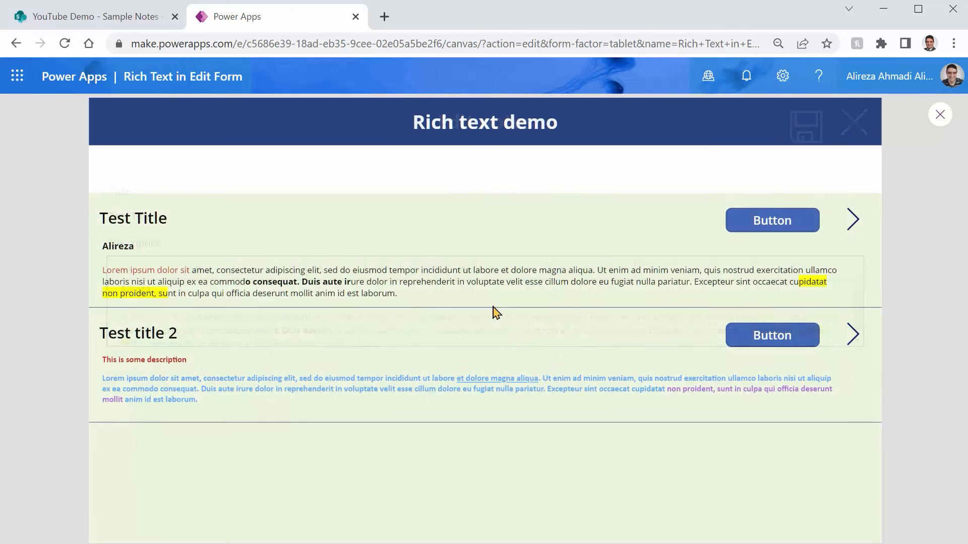
pyautogui.click(854, 222)
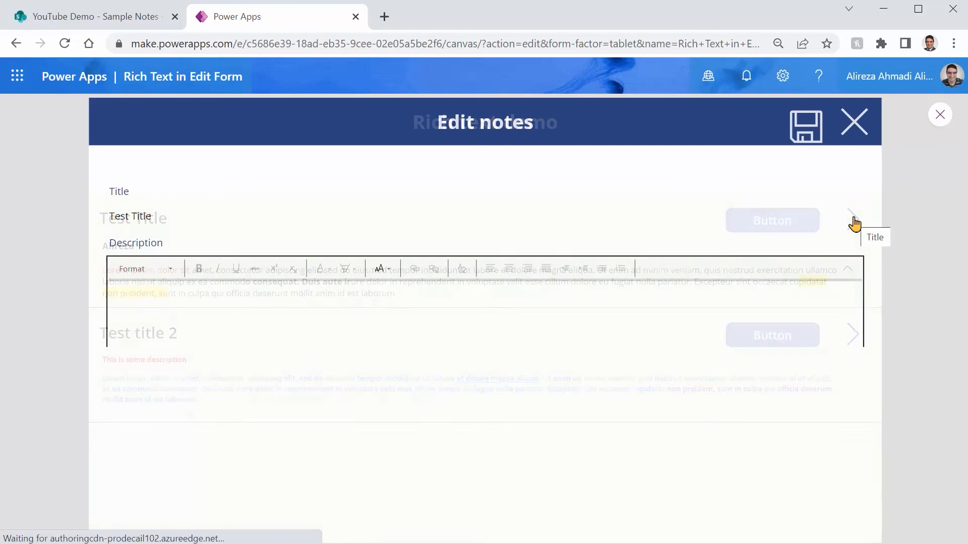
pyautogui.click(853, 135)
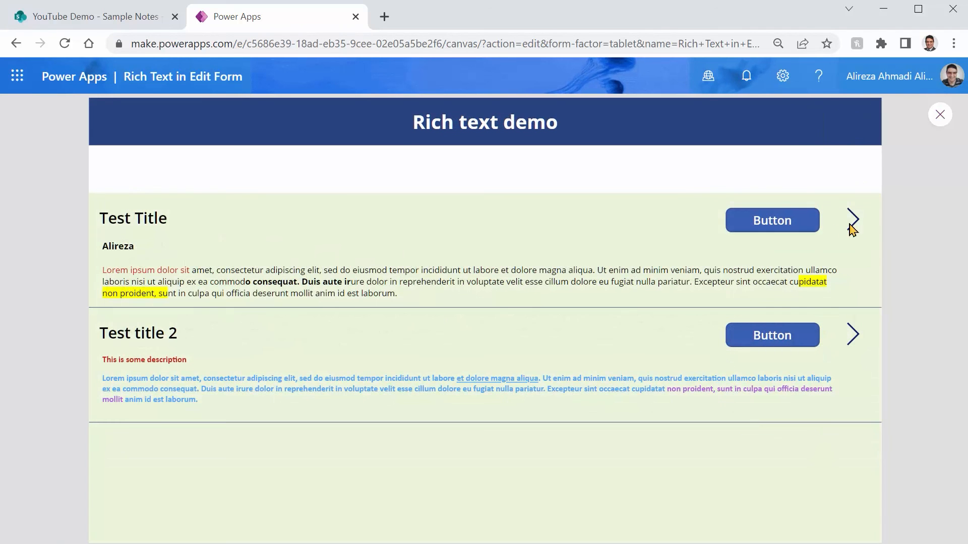
pyautogui.click(940, 114)
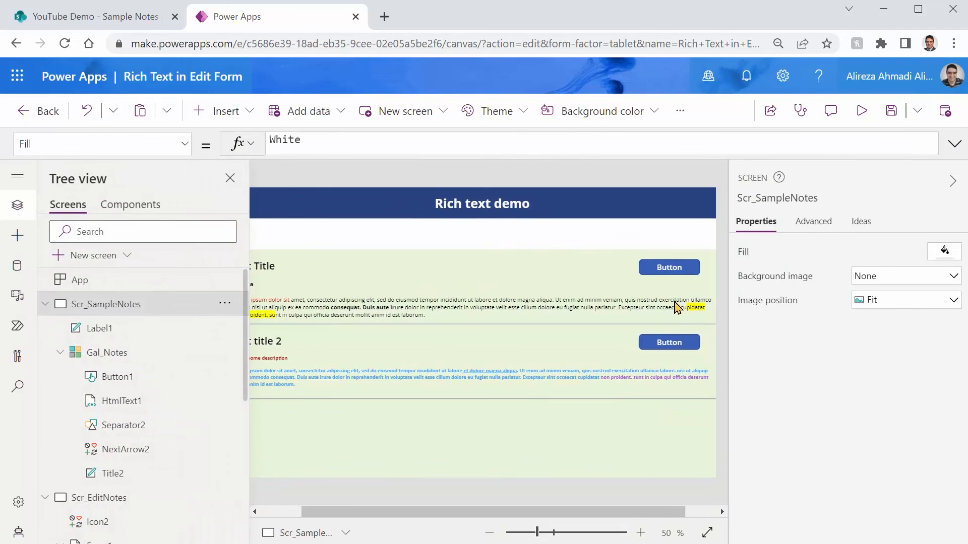
# Add EditForm(Form1); on its own line before Select(Parent) in NextArrow2's OnSelect formula, and save the app
pyautogui.click(708, 511)
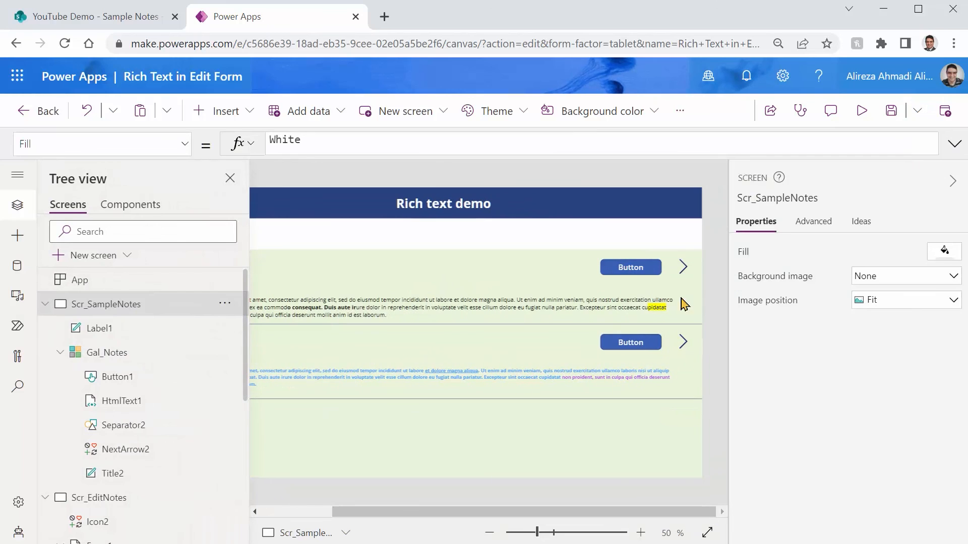
pyautogui.click(684, 268)
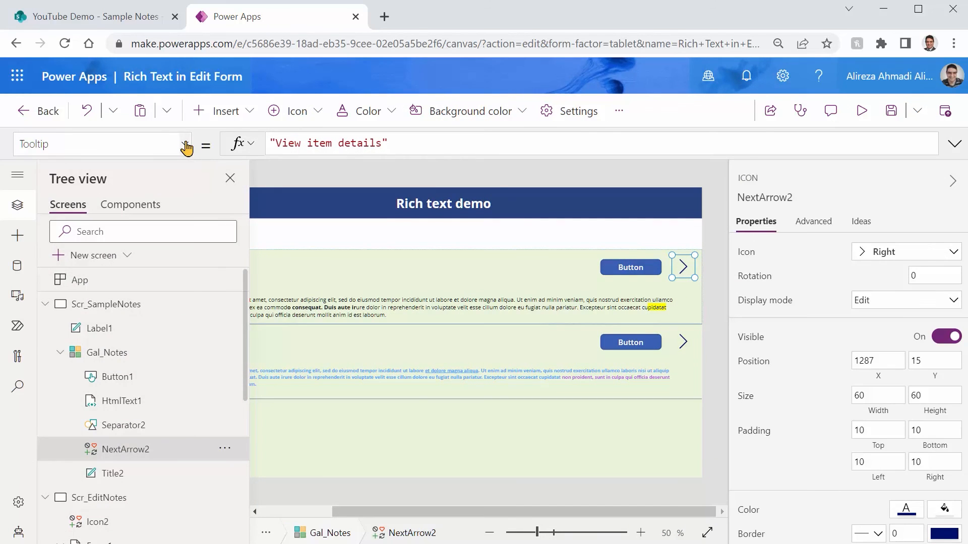
pyautogui.click(185, 145)
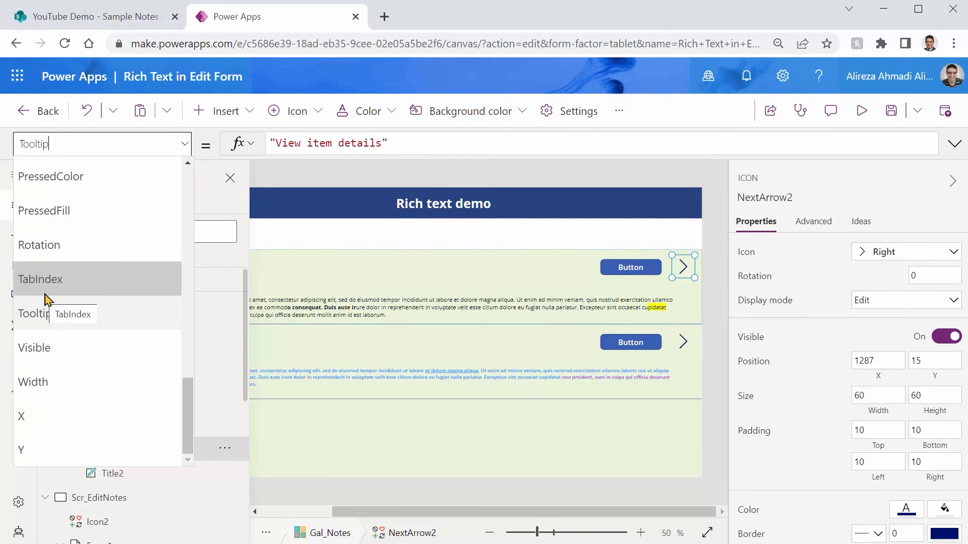
pyautogui.scroll(5, 45, 300)
pyautogui.click(42, 273)
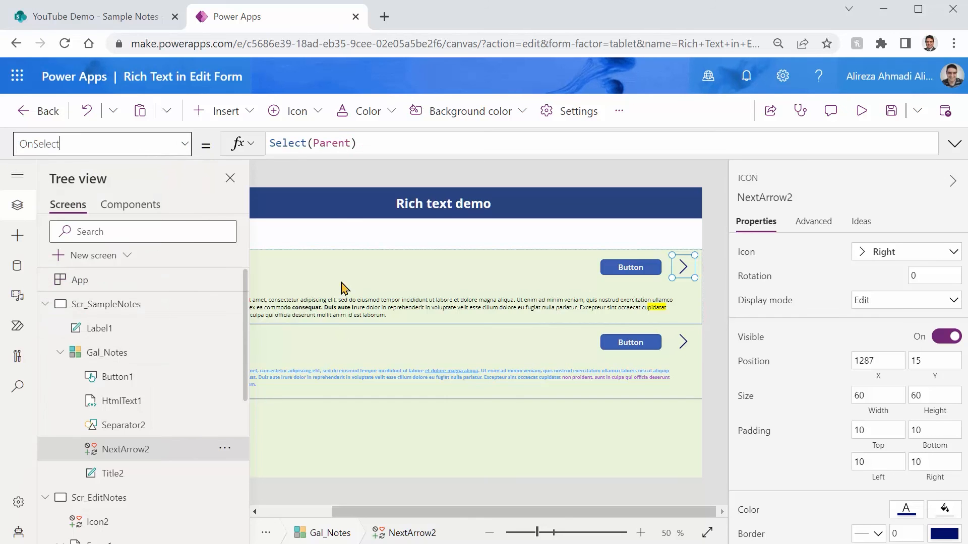
pyautogui.click(373, 152)
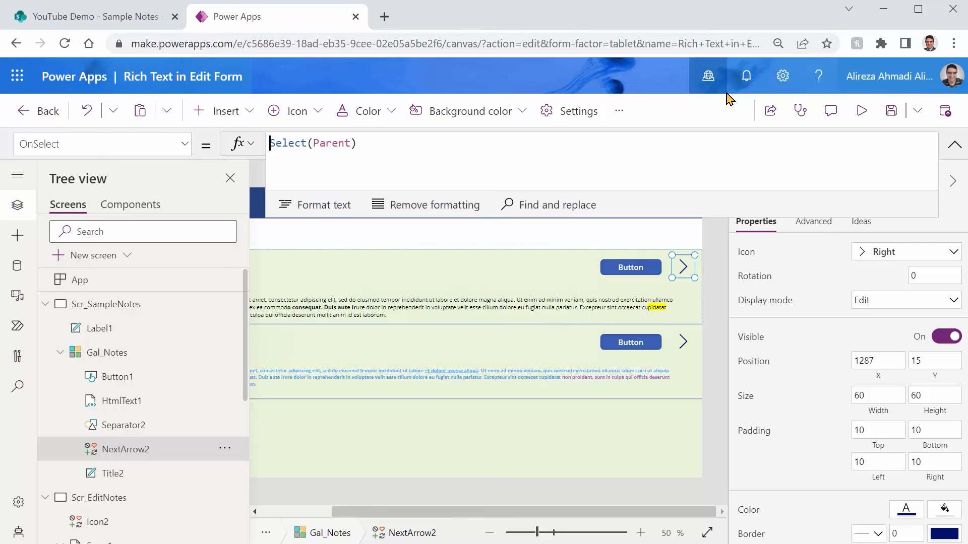
pyautogui.press('Return')
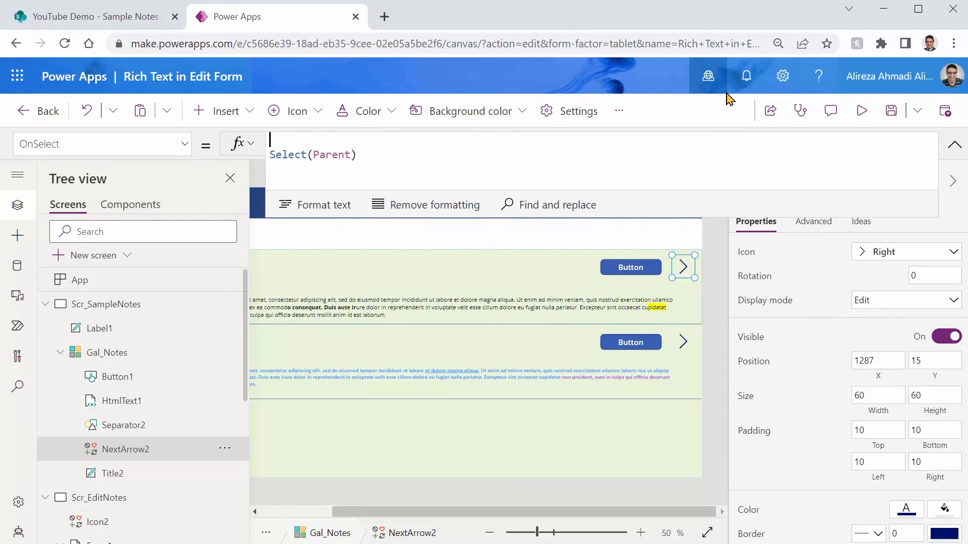
pyautogui.write('EditForm(Form')
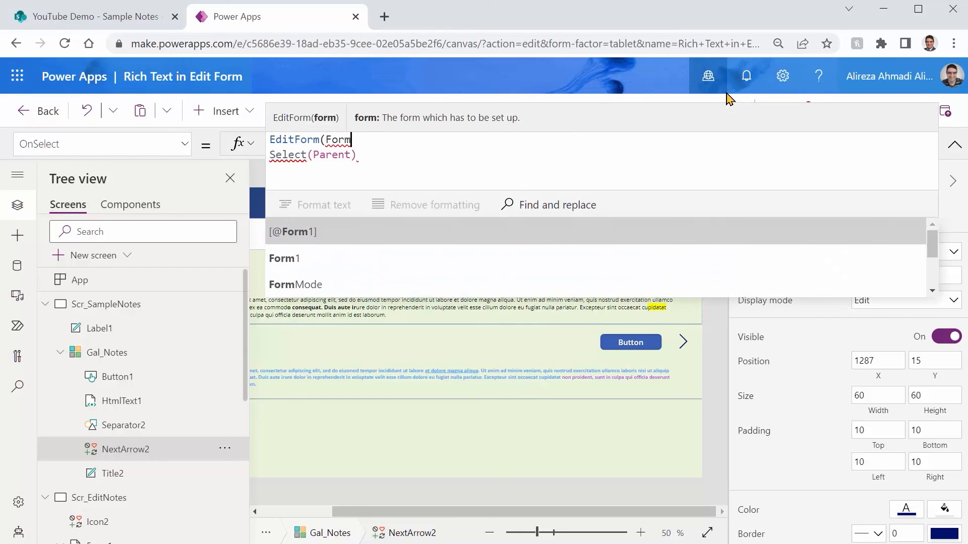
pyautogui.write('1);')
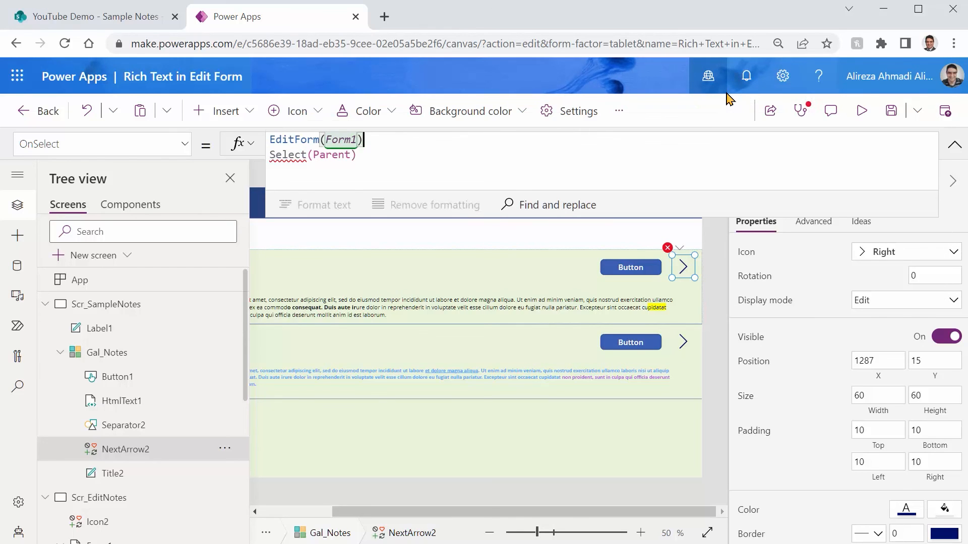
pyautogui.hotkey('ctrl', 's')
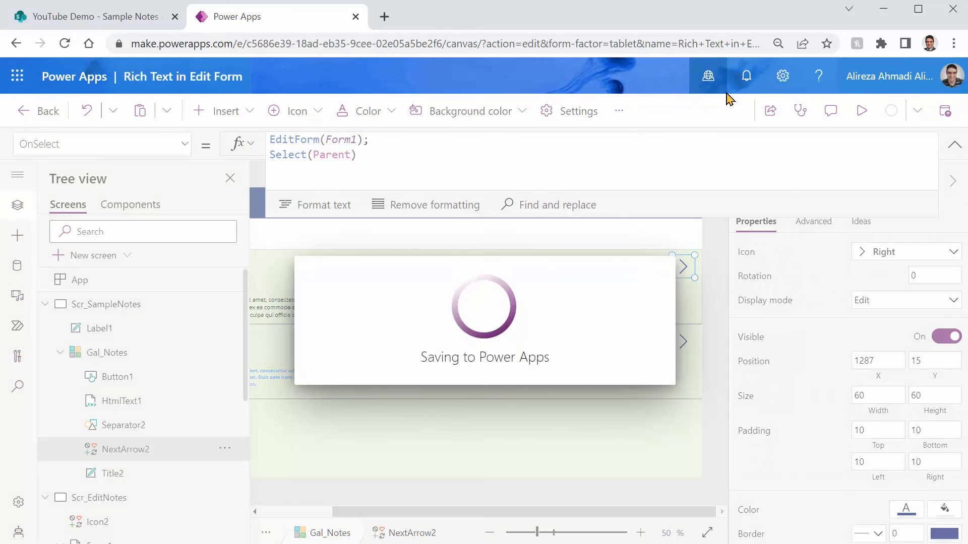
# Preview the app, open the Test Title note with its button to check the form's view mode, and close the form
pyautogui.click(862, 115)
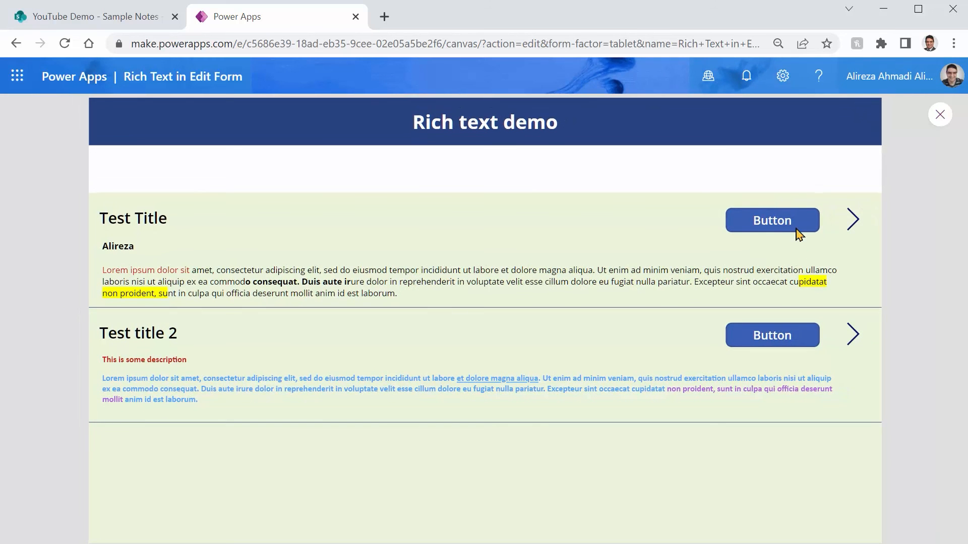
pyautogui.click(778, 223)
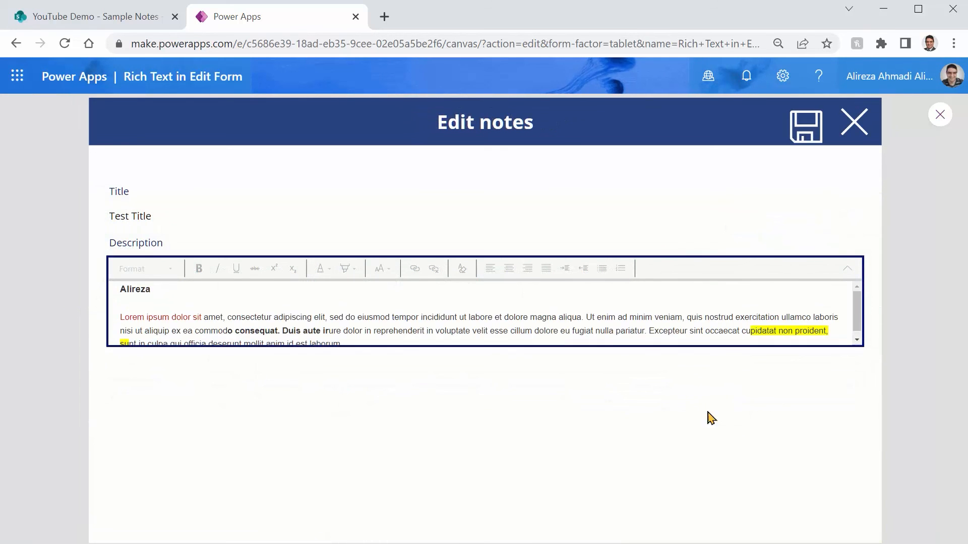
pyautogui.click(857, 123)
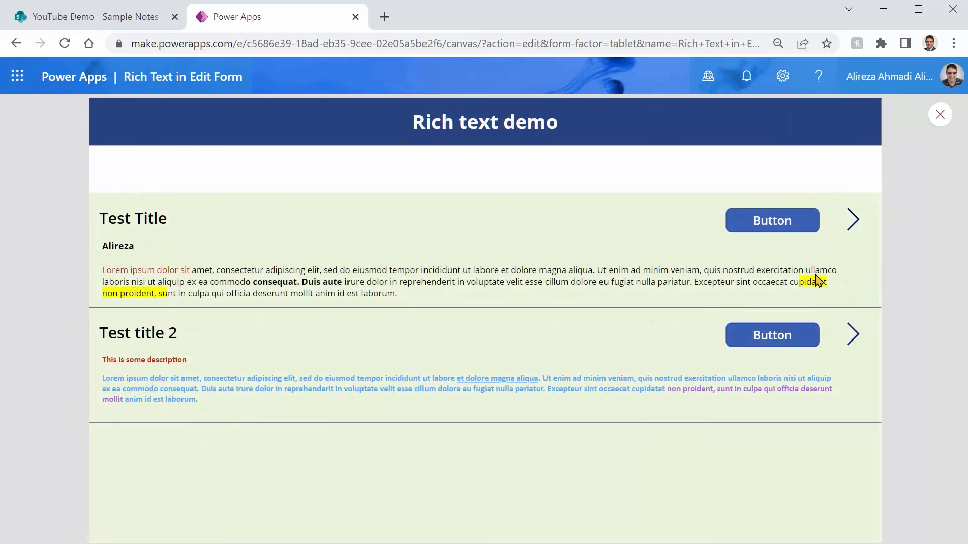
# Open the Test Title note with its arrow, add "fhtrehtedh" on the line below the first name in Description, and submit it
pyautogui.click(852, 222)
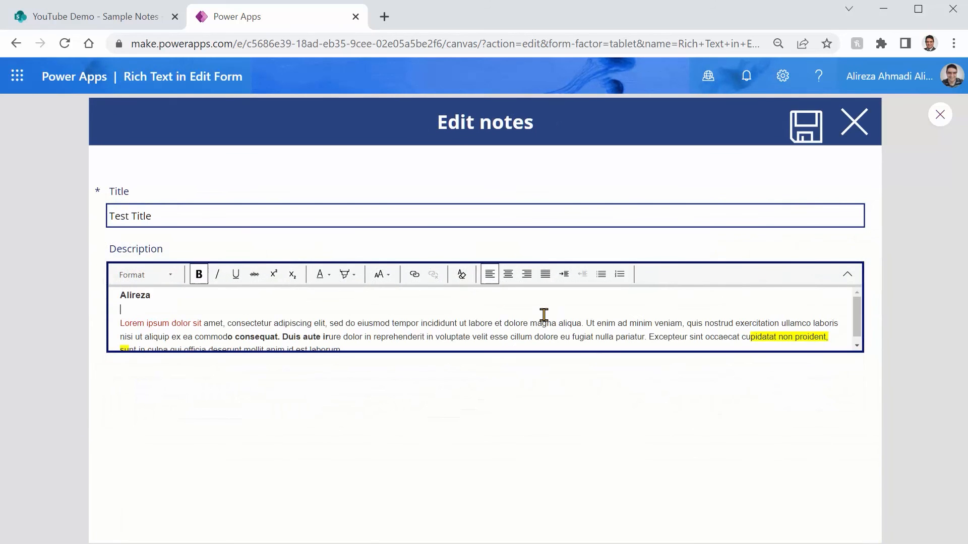
pyautogui.click(798, 135)
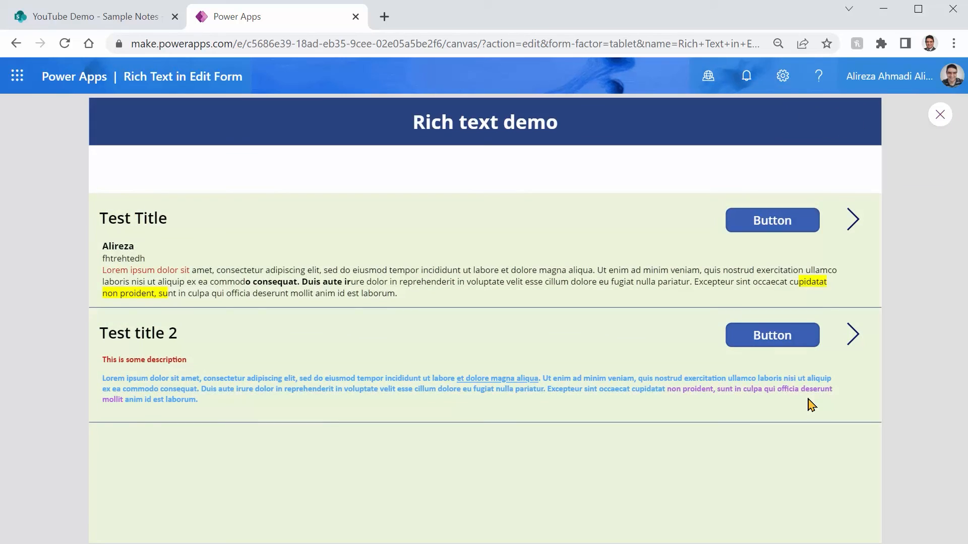